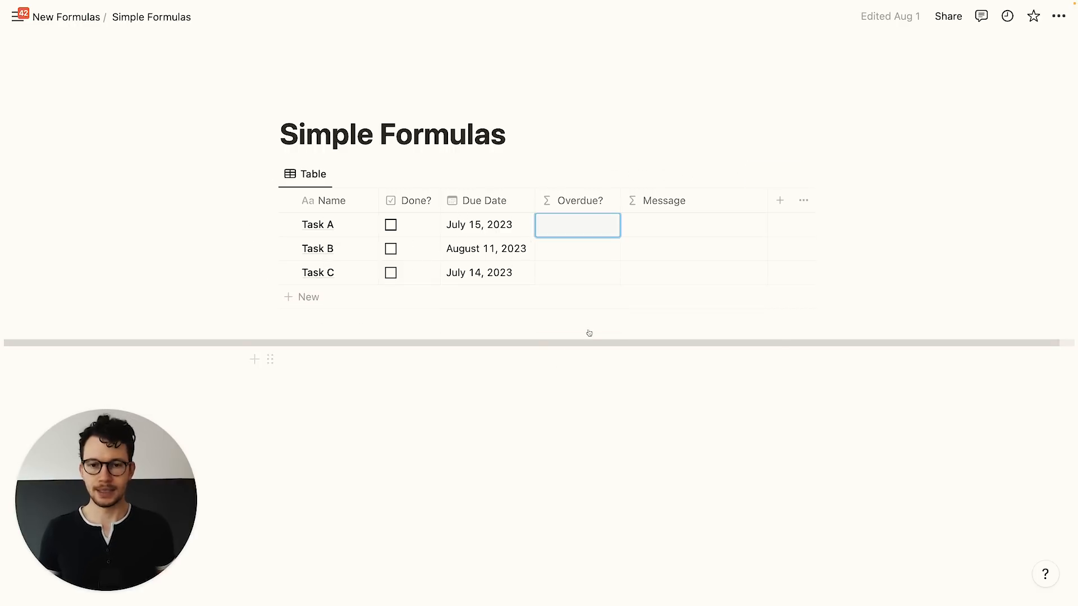
# Open the formula editor for the Overdue? column and examine the available properties, built-ins and functions
pyautogui.click(563, 227)
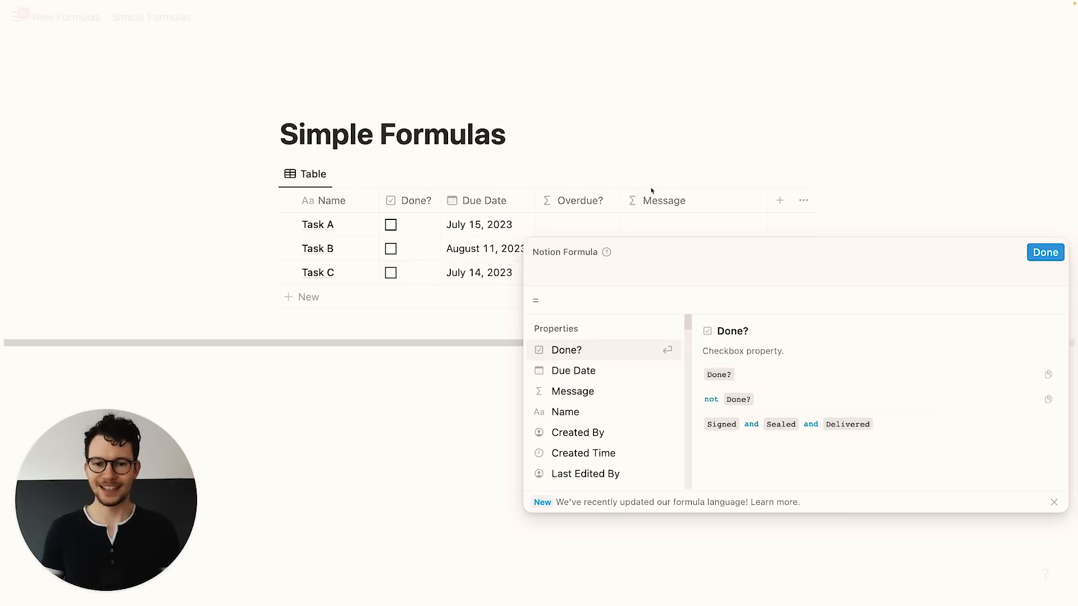
pyautogui.hotkey('shift', 'Return')
pyautogui.hotkey('shift', 'Return')
pyautogui.press('BackSpace')
pyautogui.press('BackSpace')
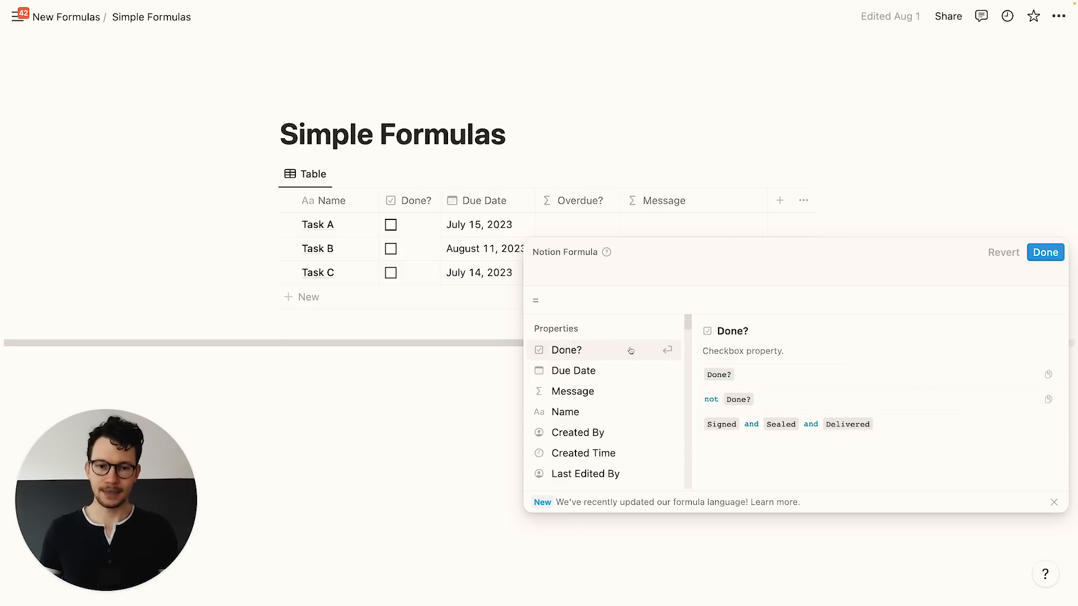
pyautogui.scroll(-5, 606, 348)
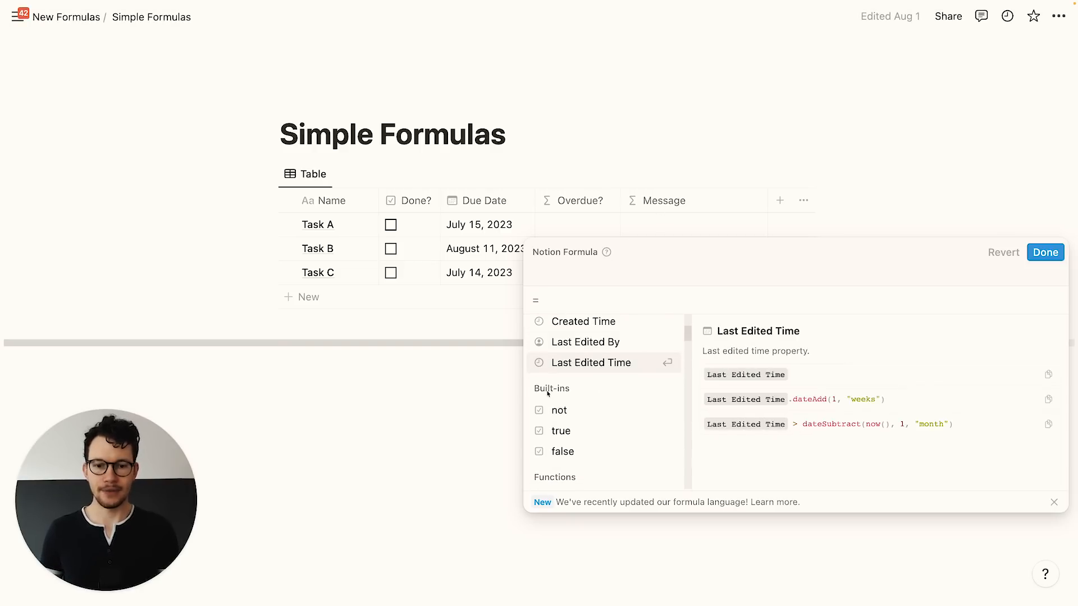
pyautogui.scroll(-5, 562, 385)
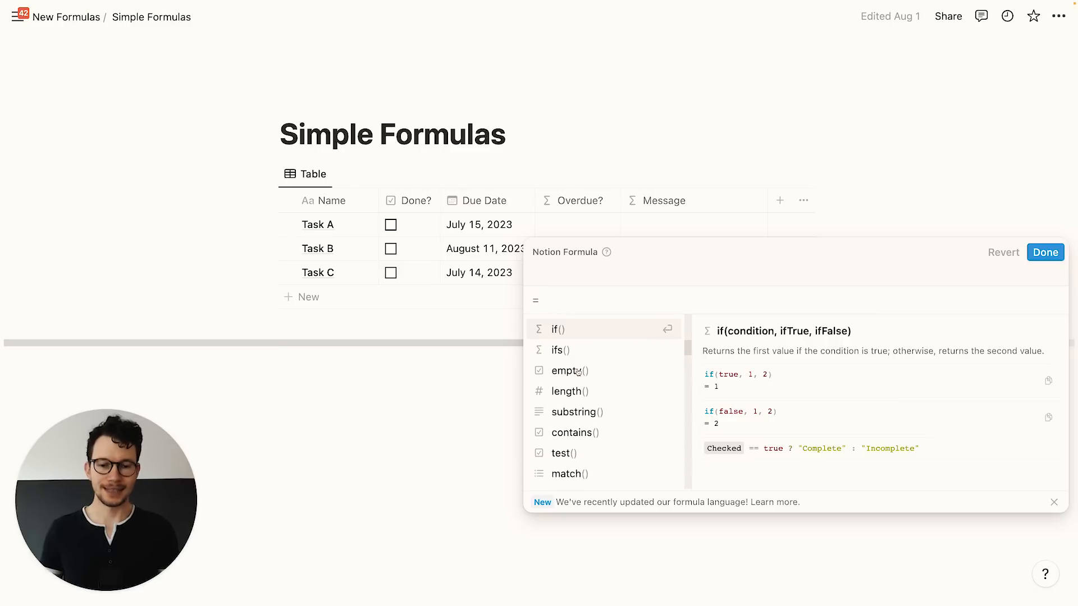
pyautogui.scroll(-6, 579, 372)
pyautogui.moveTo(688, 373); pyautogui.dragTo(668, 298)
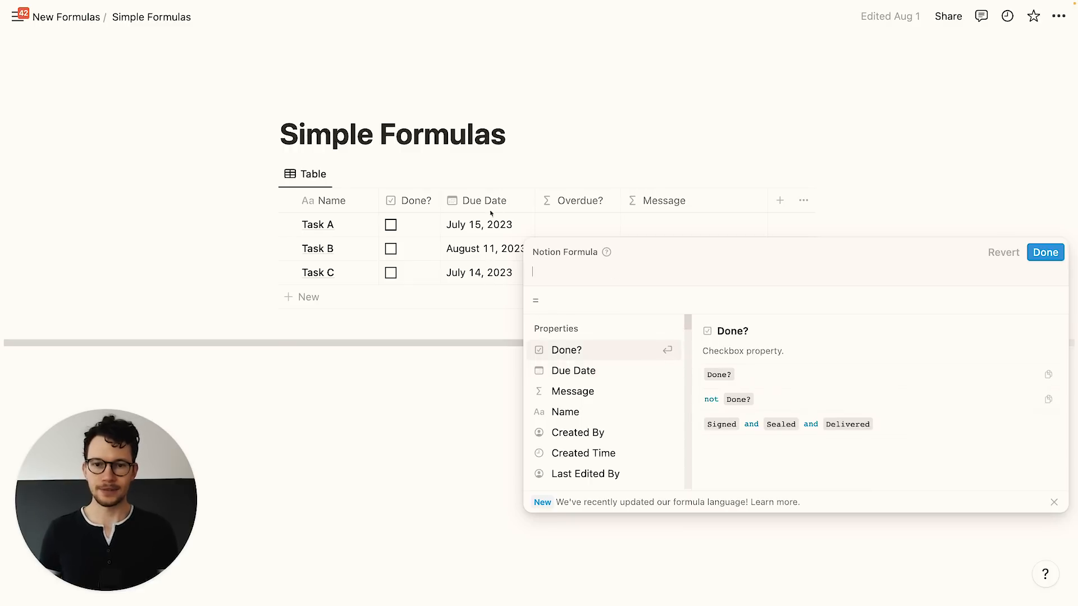
# Set the Overdue? formula to check whether Due Date is earlier than now() and save it
pyautogui.click(597, 379)
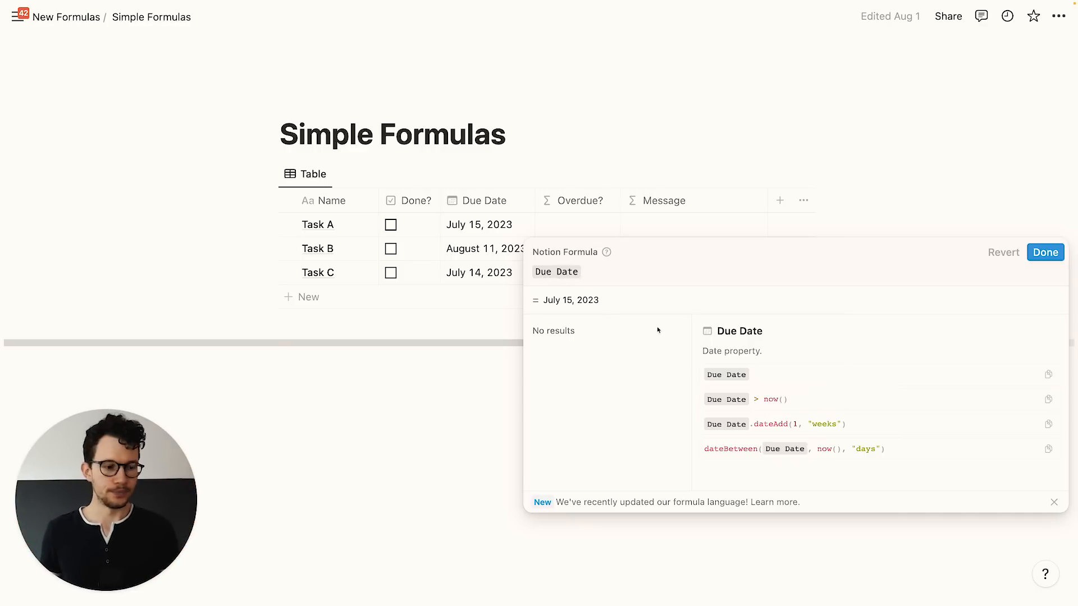
pyautogui.write('<')
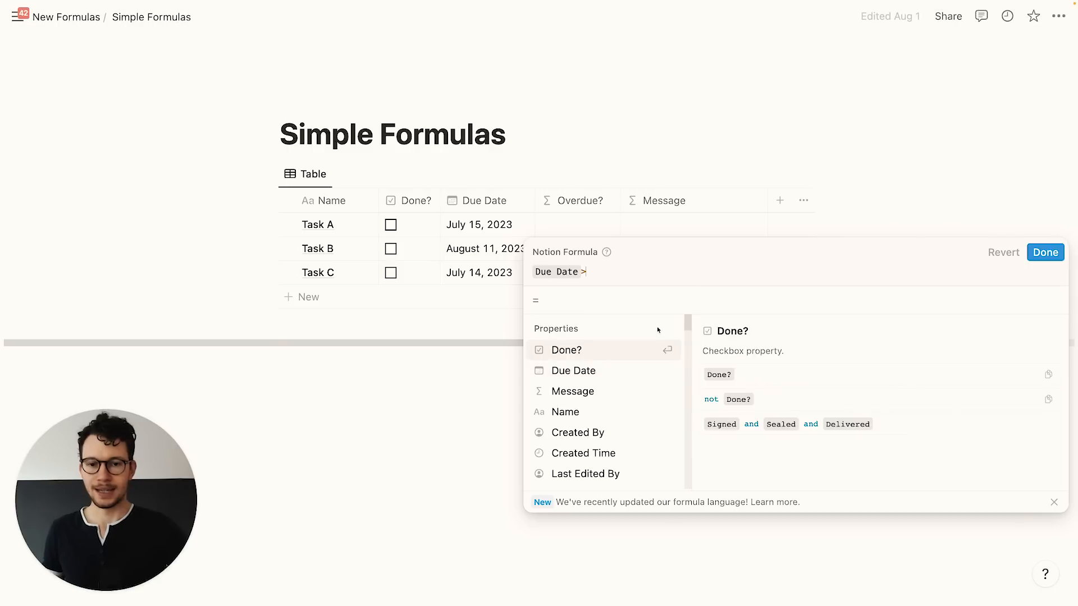
pyautogui.press('BackSpace')
pyautogui.write('<')
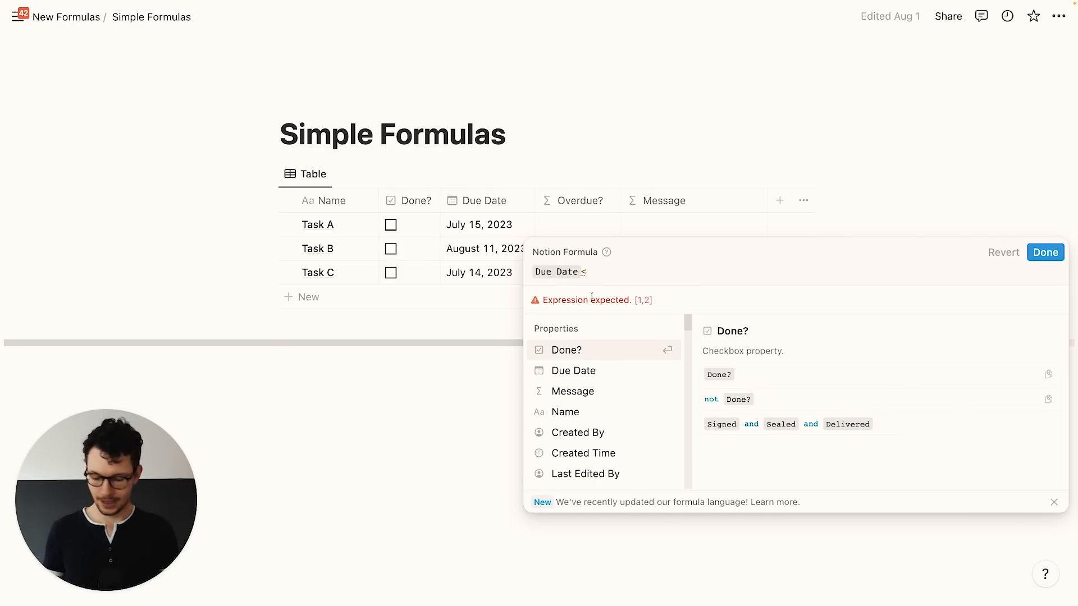
pyautogui.write('now()')
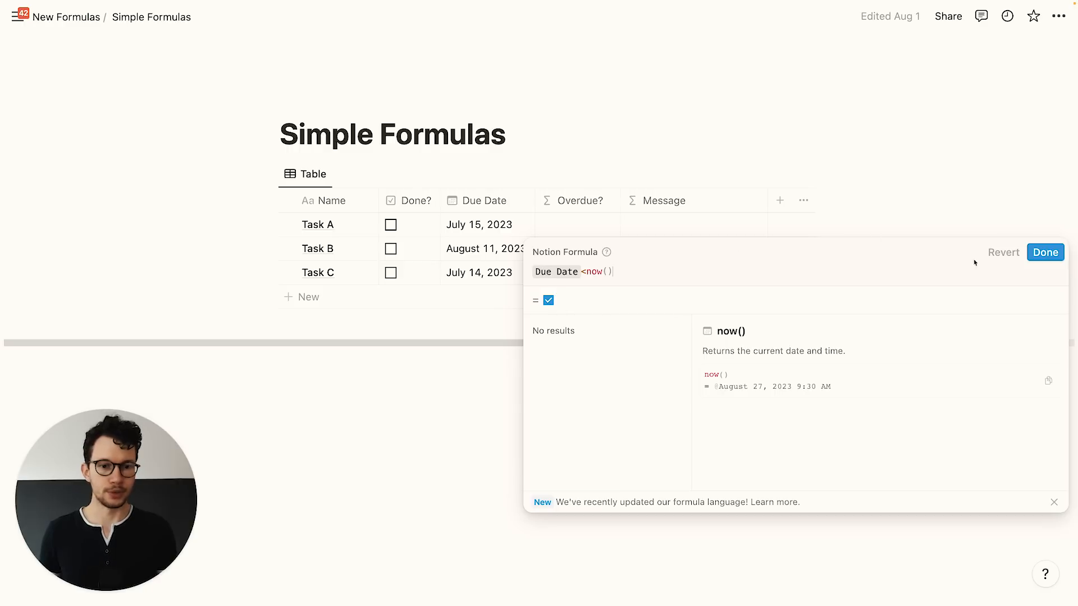
pyautogui.click(1045, 252)
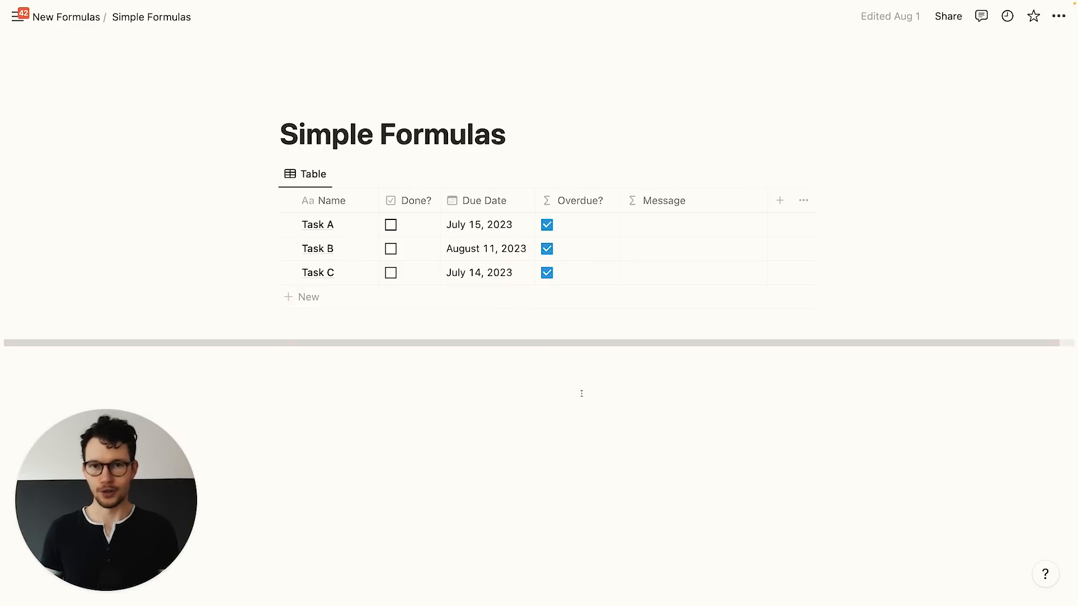
# Set Task B's due date to August 31, 2023
pyautogui.click(482, 248)
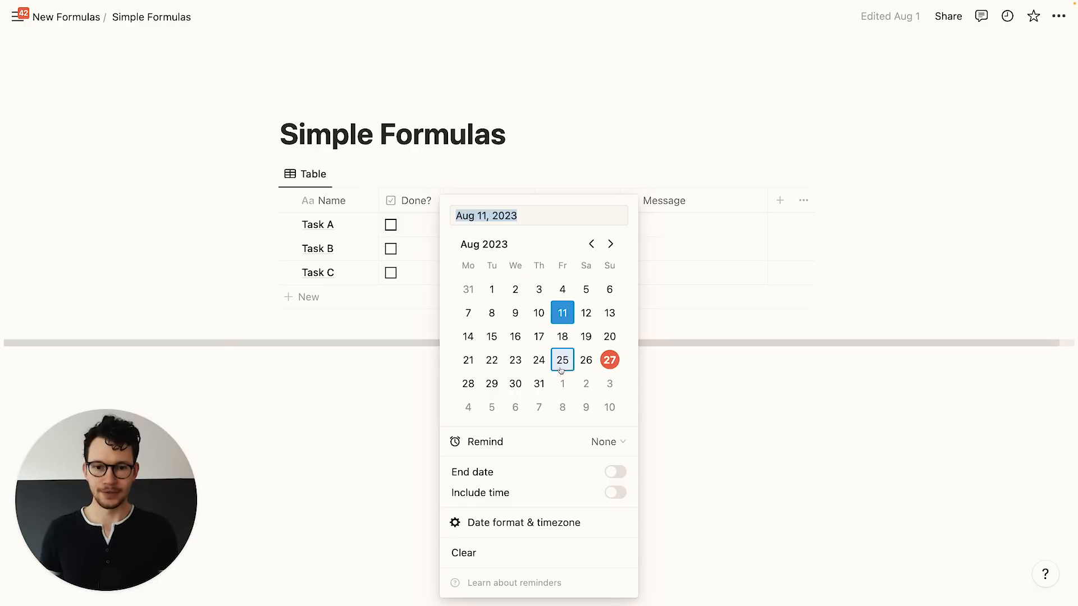
pyautogui.click(539, 384)
pyautogui.press('Escape')
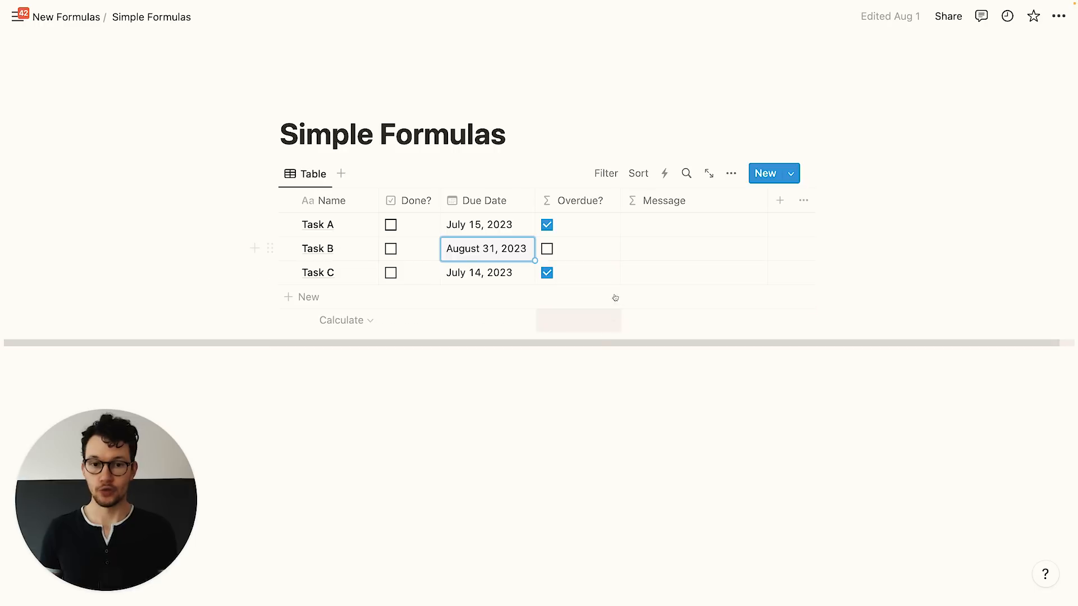
# Begin the Message column's formula with an if function that uses the Overdue? property as its condition
pyautogui.click(651, 227)
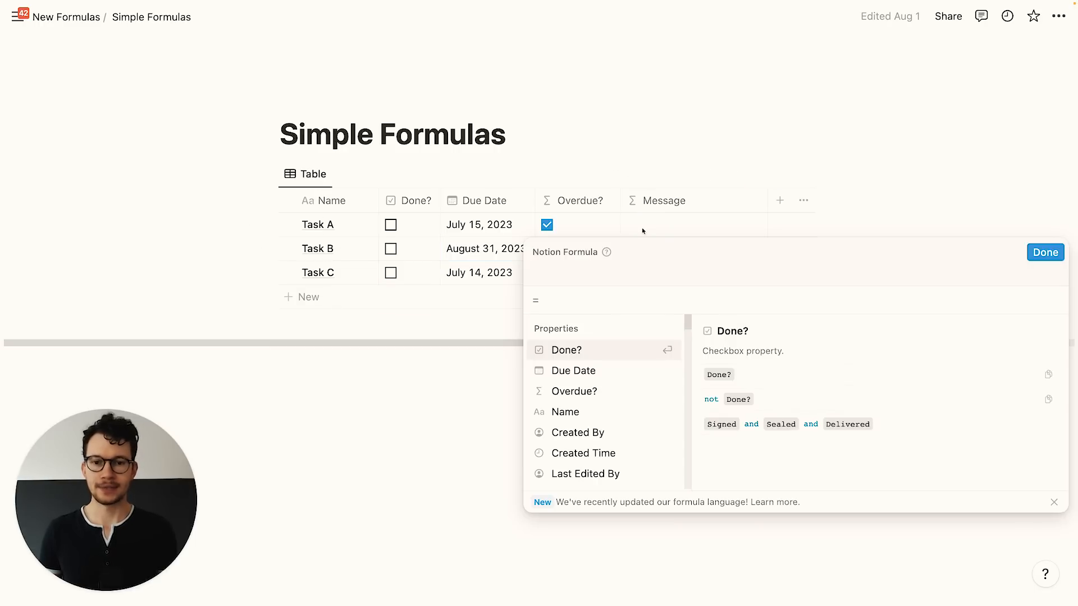
pyautogui.write('if(')
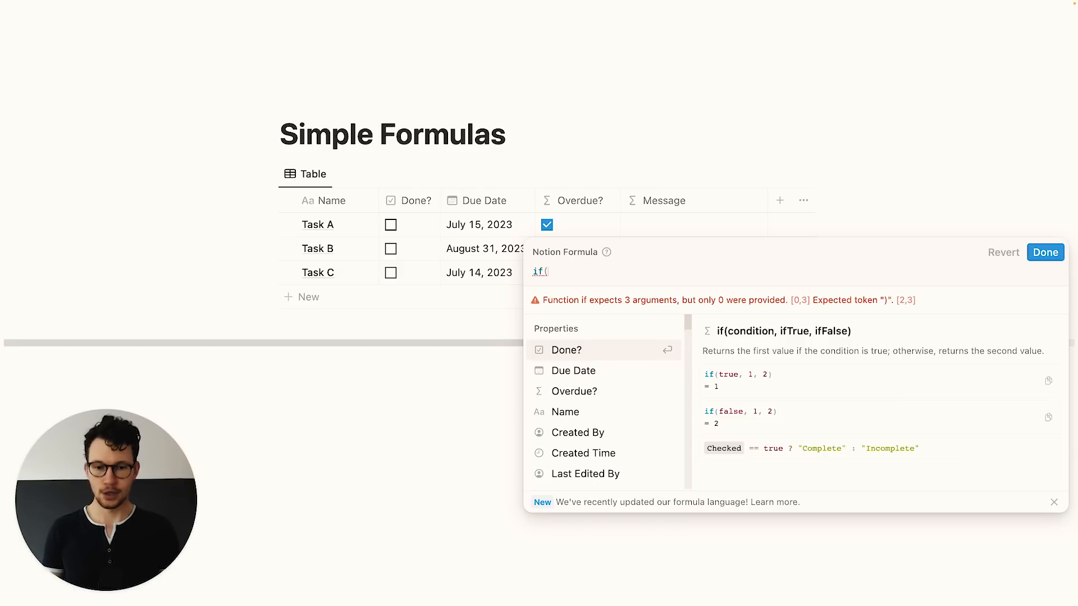
pyautogui.write('over')
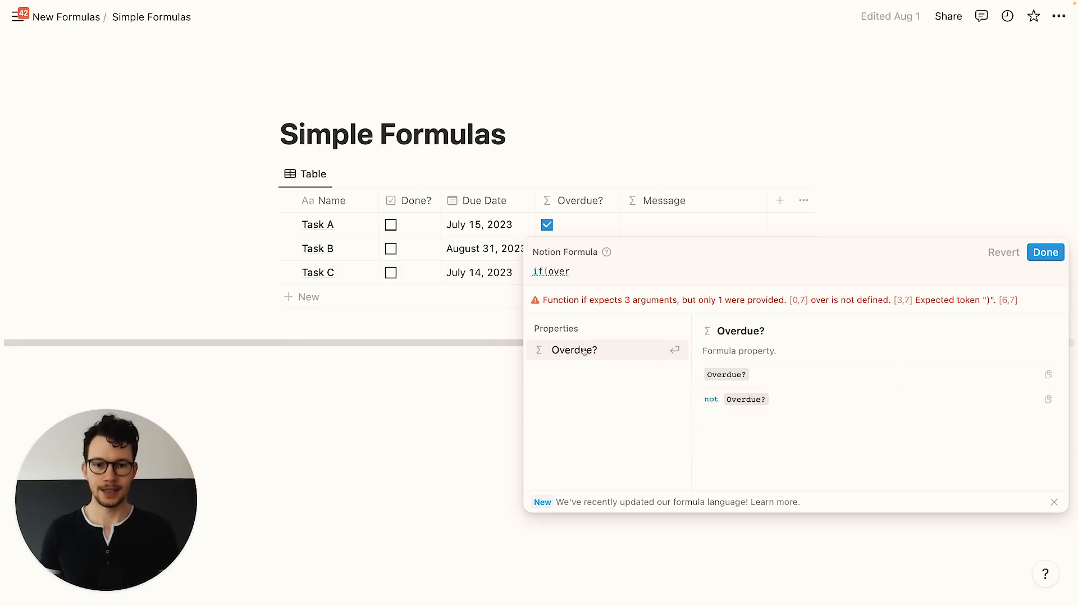
pyautogui.click(584, 349)
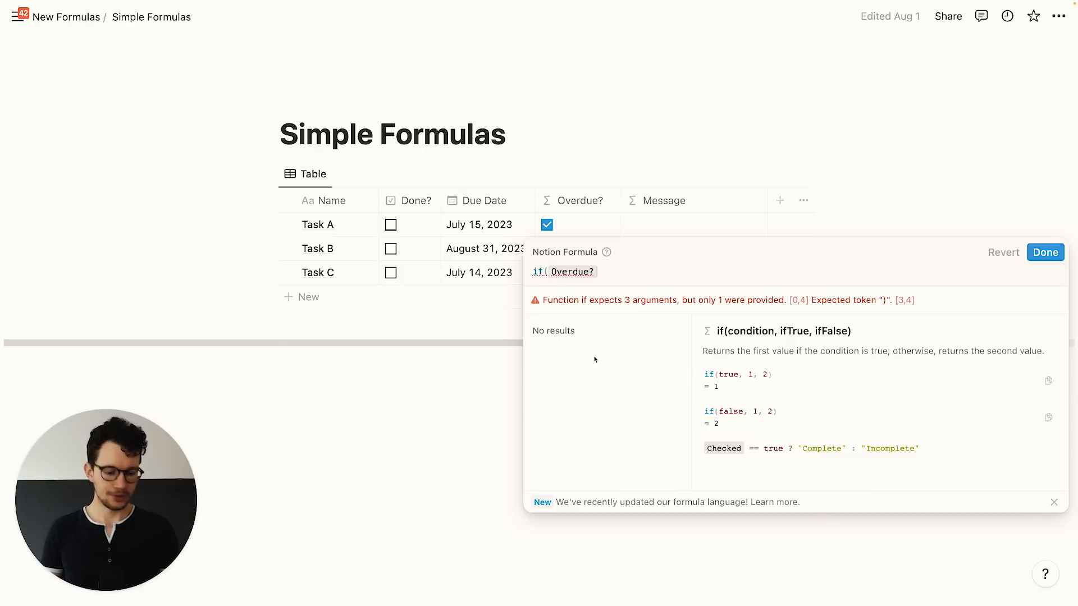
pyautogui.write('==true')
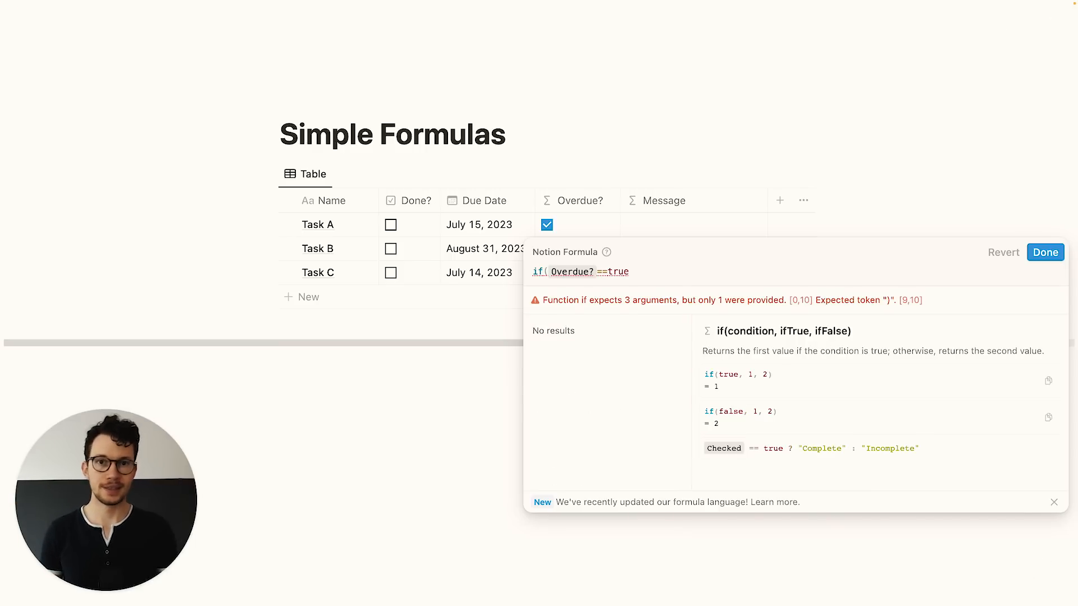
pyautogui.press('BackSpace')
pyautogui.press('BackSpace')
pyautogui.press('BackSpace')
pyautogui.press('BackSpace')
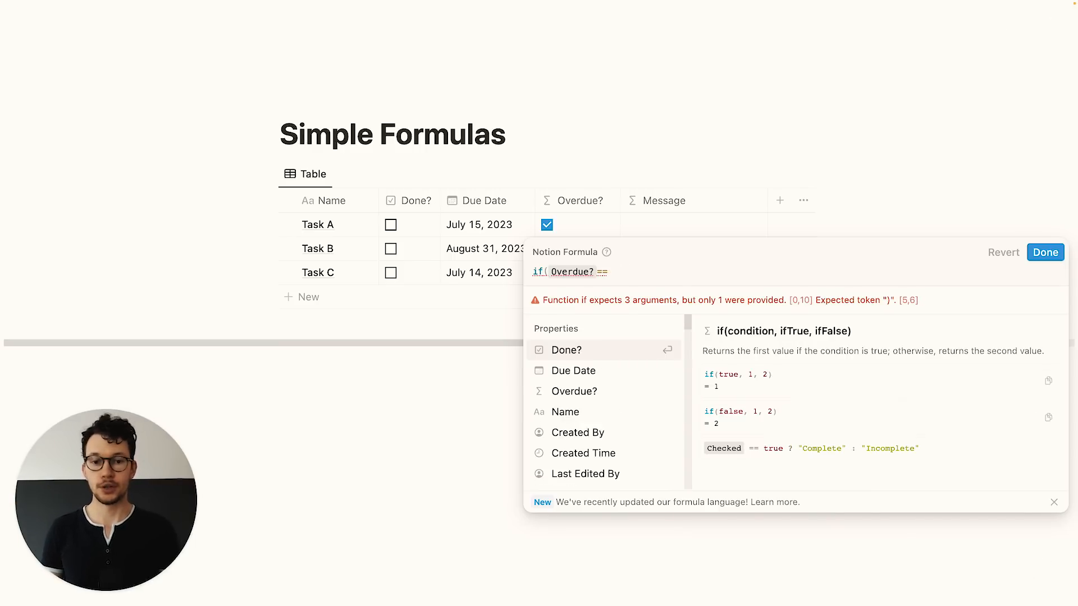
pyautogui.press('BackSpace')
pyautogui.press('BackSpace')
# Enter the red circle emoji as the if function's result for a true condition
pyautogui.write(',')
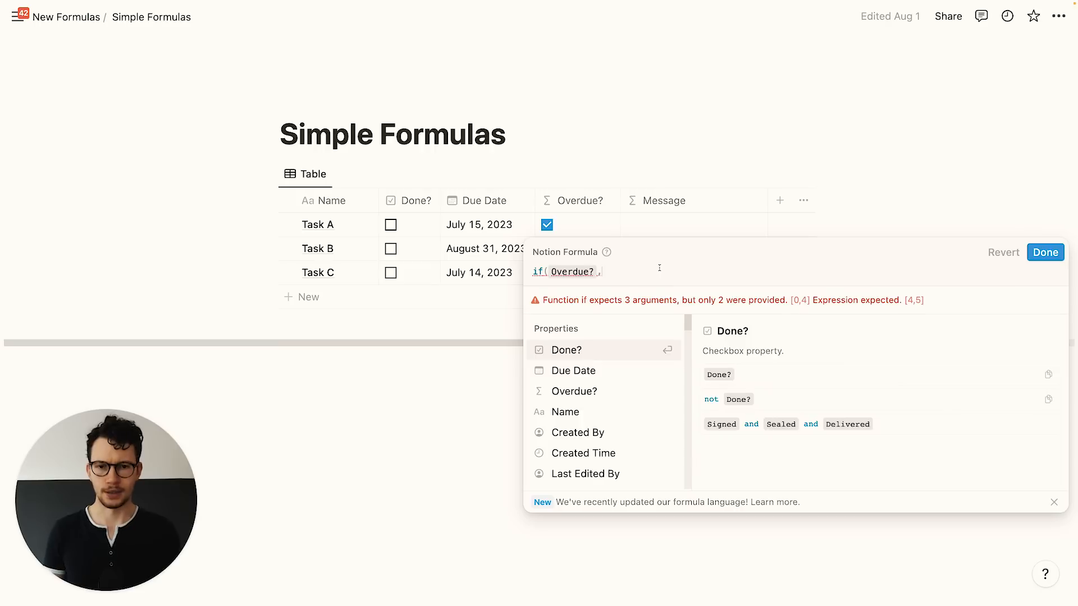
pyautogui.write('"')
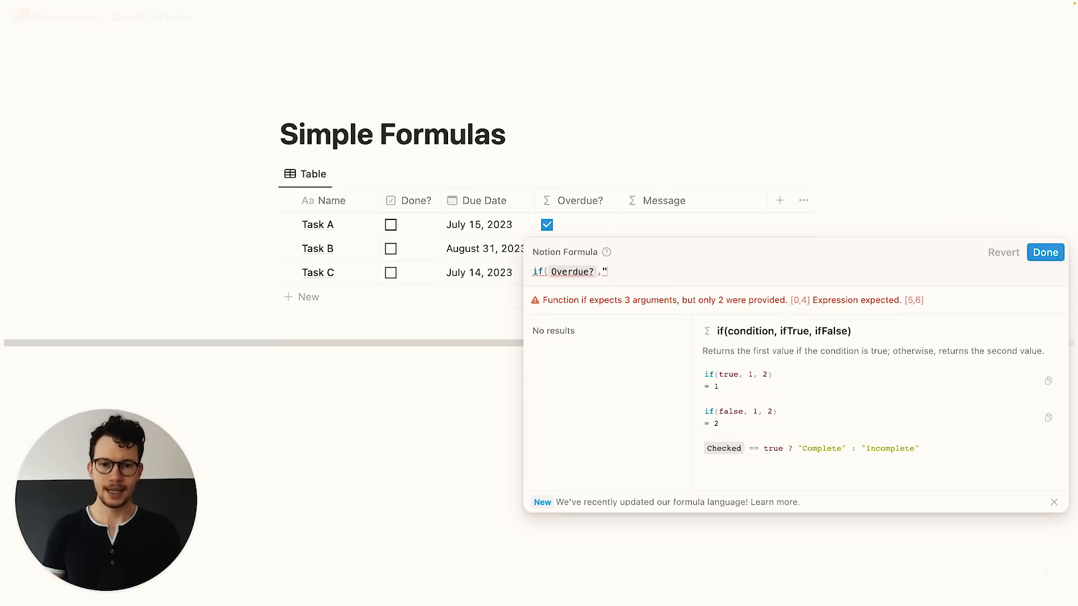
pyautogui.press('ctrl+super+space')
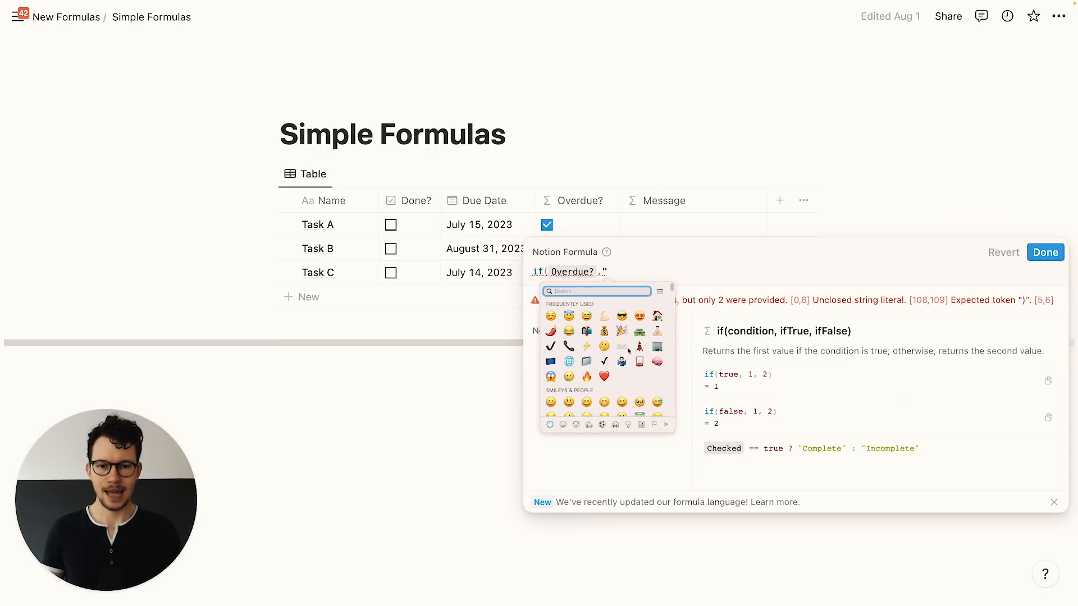
pyautogui.write('red')
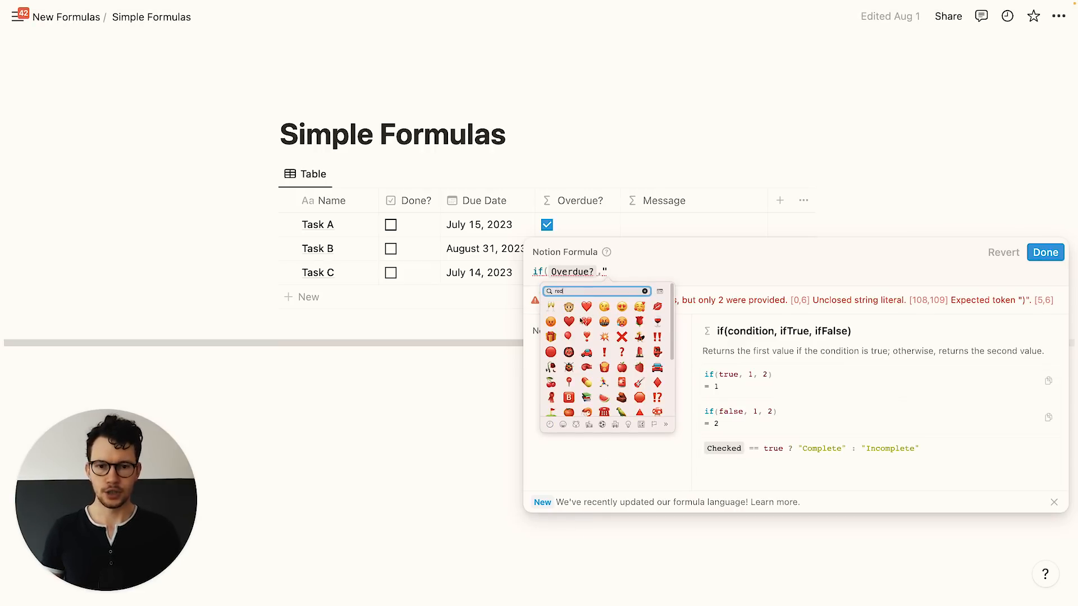
pyautogui.click(551, 352)
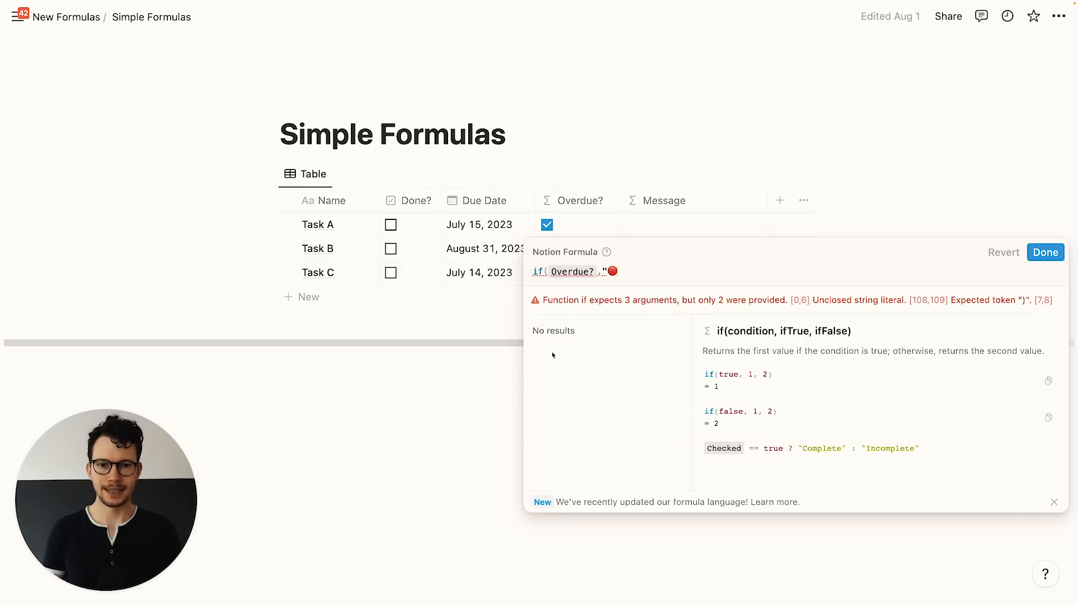
# Complete and save the Message formula with the green circle emoji as the false result, and narrow the Message column slightly
pyautogui.write(',"')
pyautogui.press('ctrl+super+space')
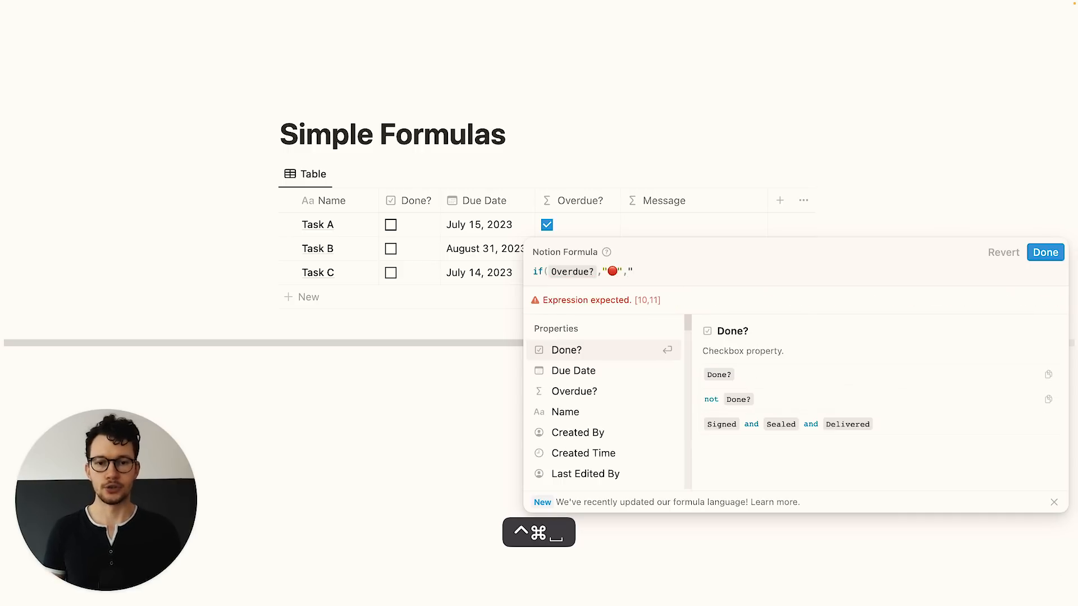
pyautogui.write('green')
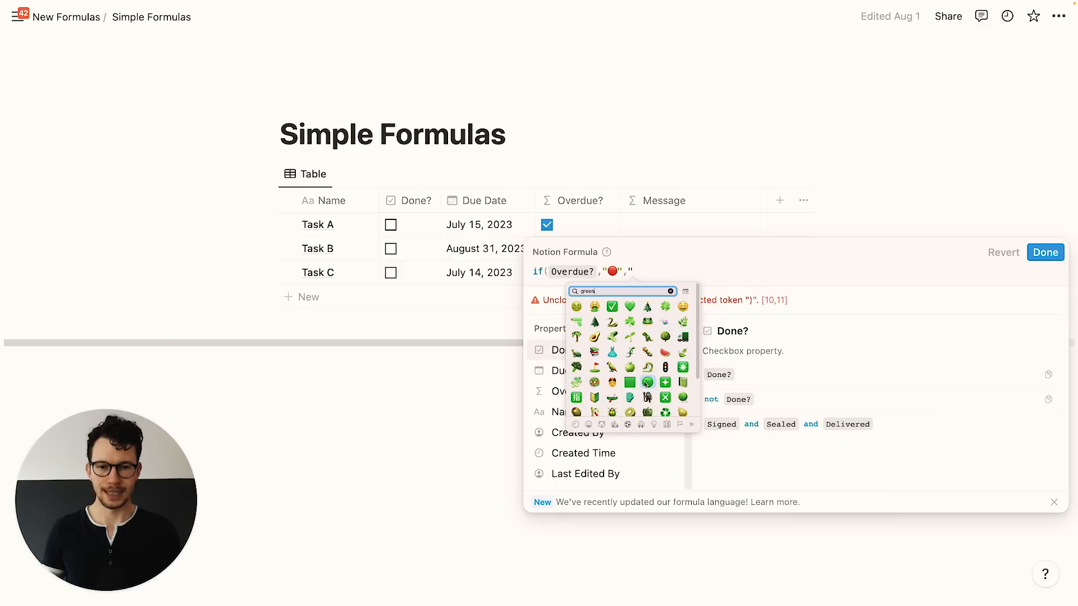
pyautogui.click(647, 384)
pyautogui.write('")')
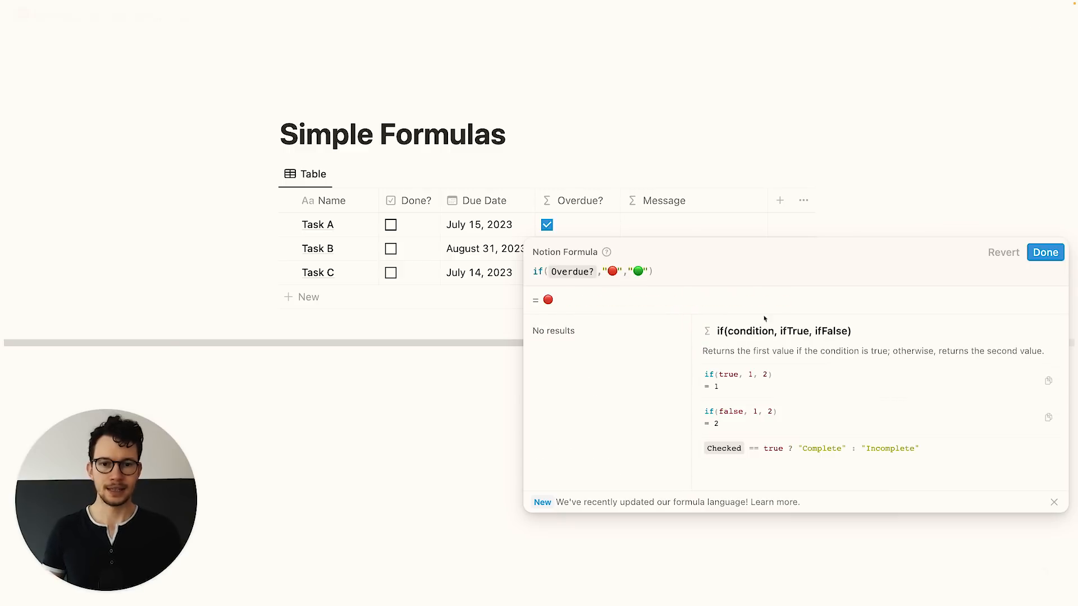
pyautogui.click(1045, 252)
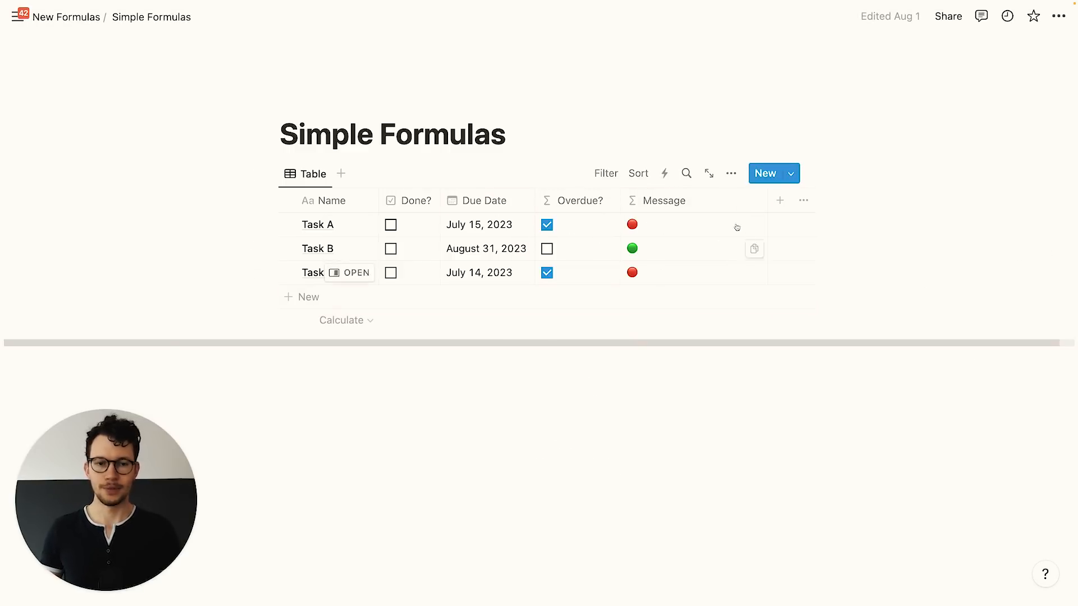
pyautogui.moveTo(767, 202); pyautogui.dragTo(735, 209)
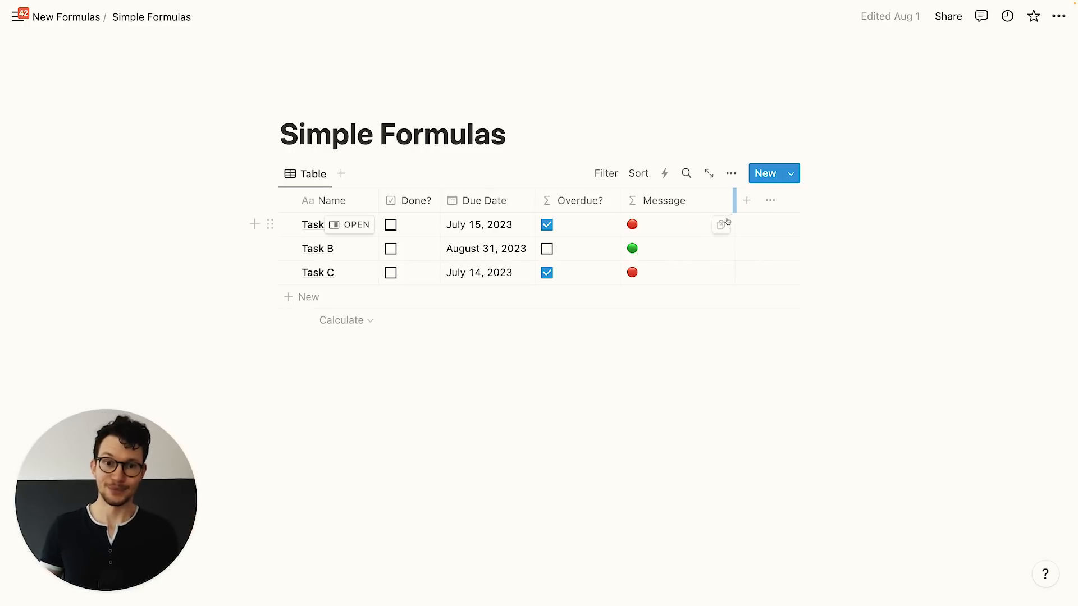
# Open the Message formula for editing and try to nest the existing expression inside an outer if function
pyautogui.click(657, 226)
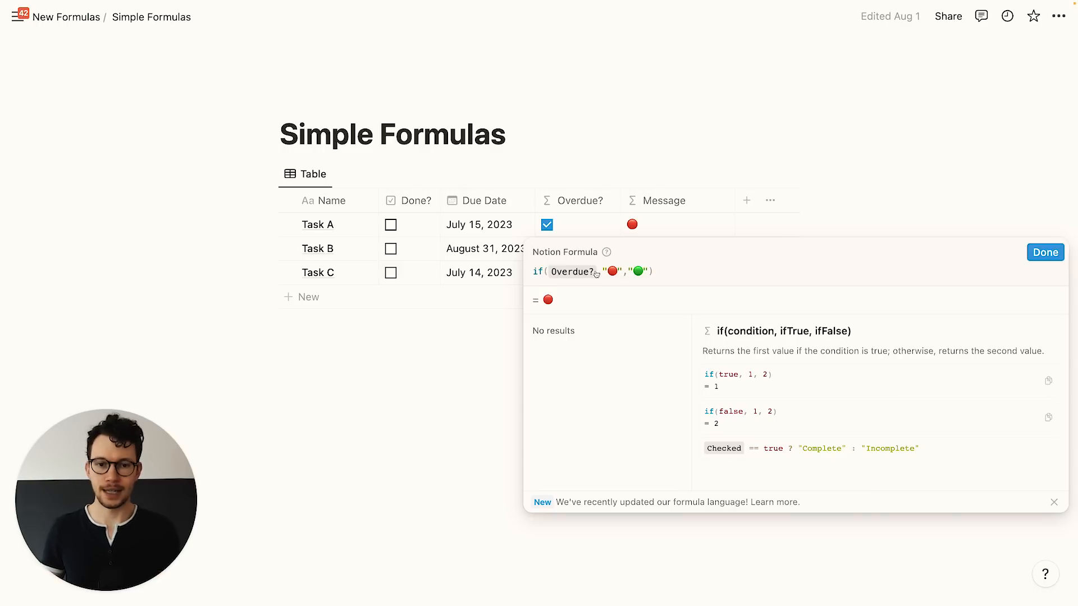
pyautogui.moveTo(626, 269); pyautogui.dragTo(647, 269)
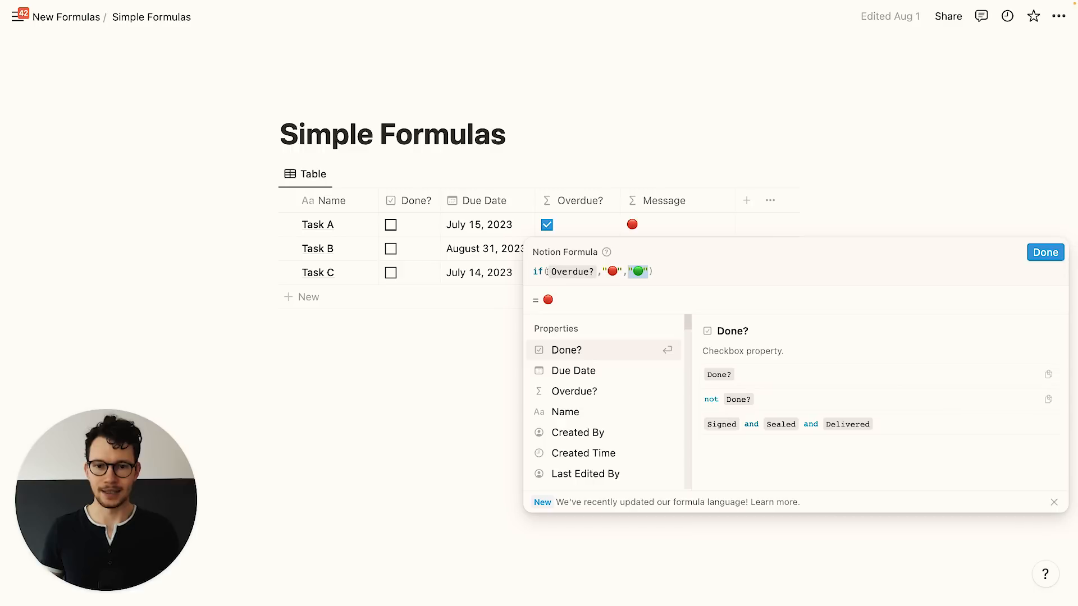
pyautogui.click(556, 275)
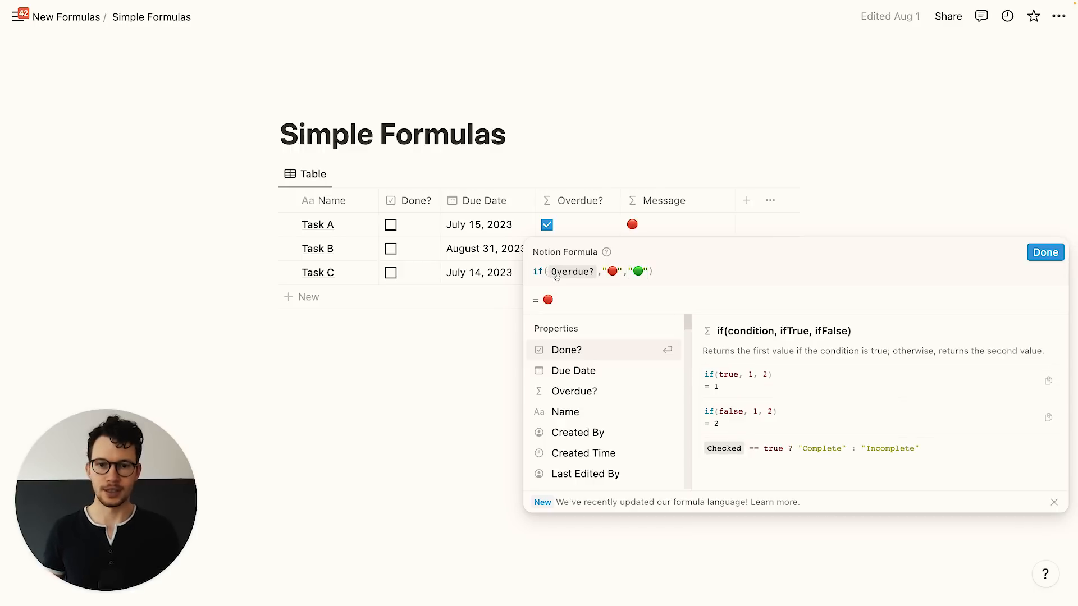
pyautogui.click(534, 272)
pyautogui.write('f(')
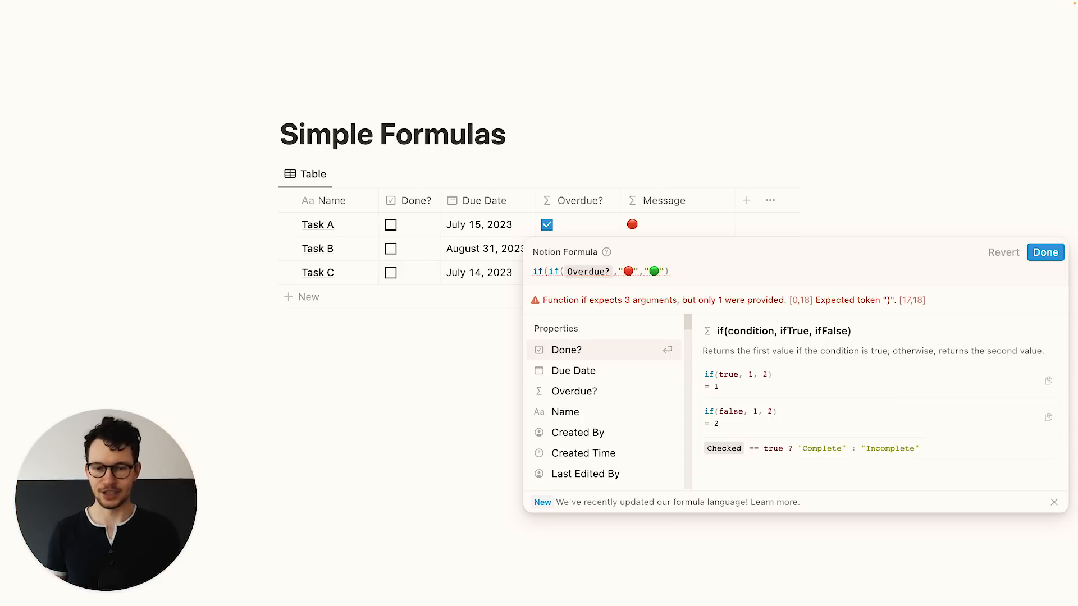
# Replace the whole Message formula with an ifs function whose first condition is Done? with the result "Yeah!"
pyautogui.press('super+a')
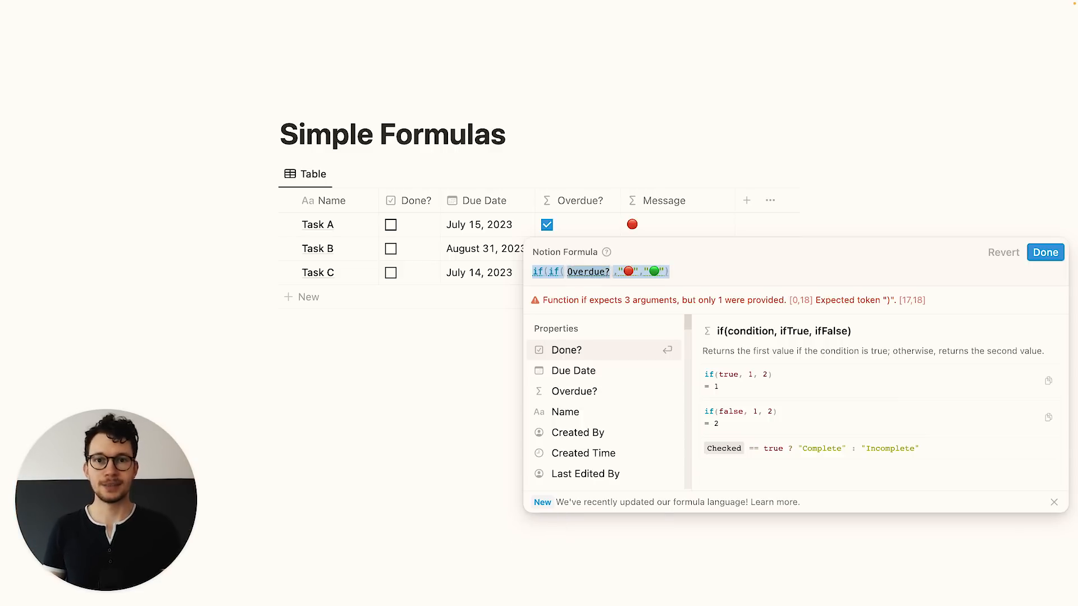
pyautogui.write('ifs(')
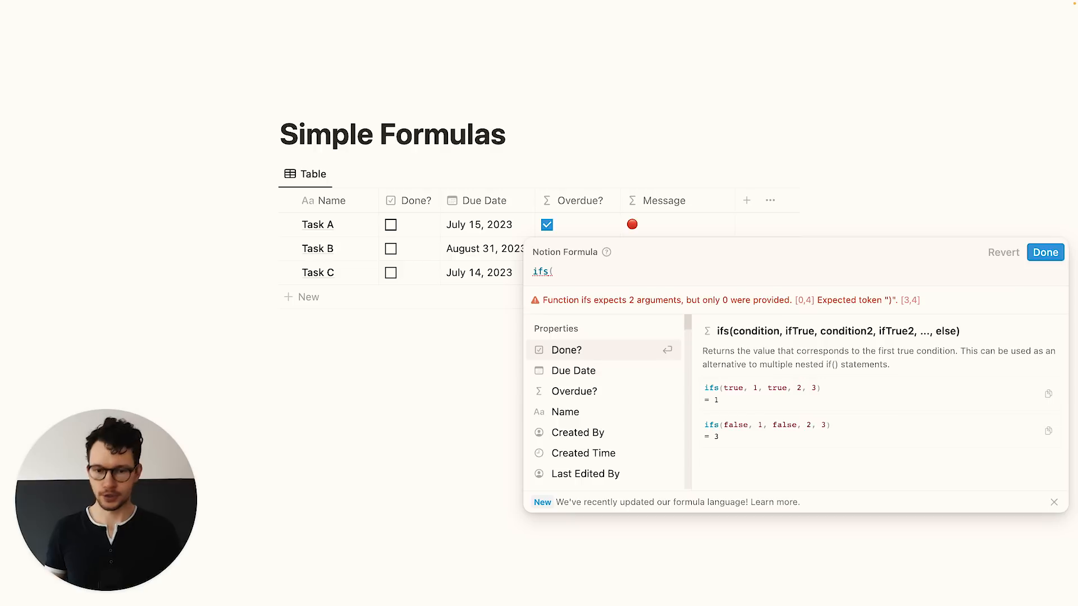
pyautogui.click(587, 354)
pyautogui.write(",'")
pyautogui.press('BackSpace')
pyautogui.write('"Yeah!",')
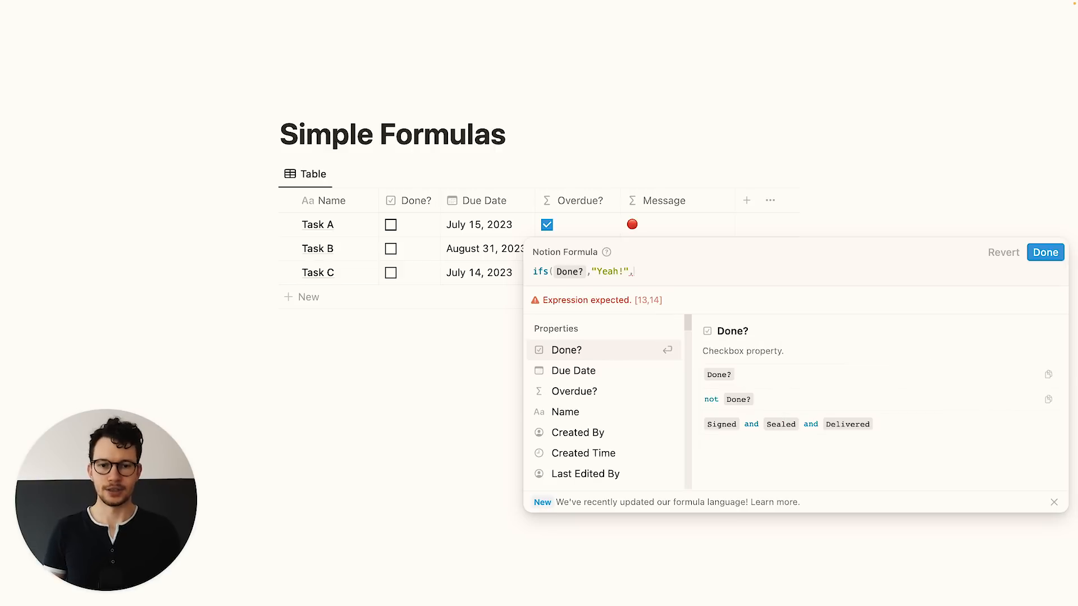
# Add the Overdue? condition with a red circle emoji result to the Message ifs formula, use "To be done" as fallback, and save
pyautogui.write('ov')
pyautogui.press('Return')
pyautogui.write(',"')
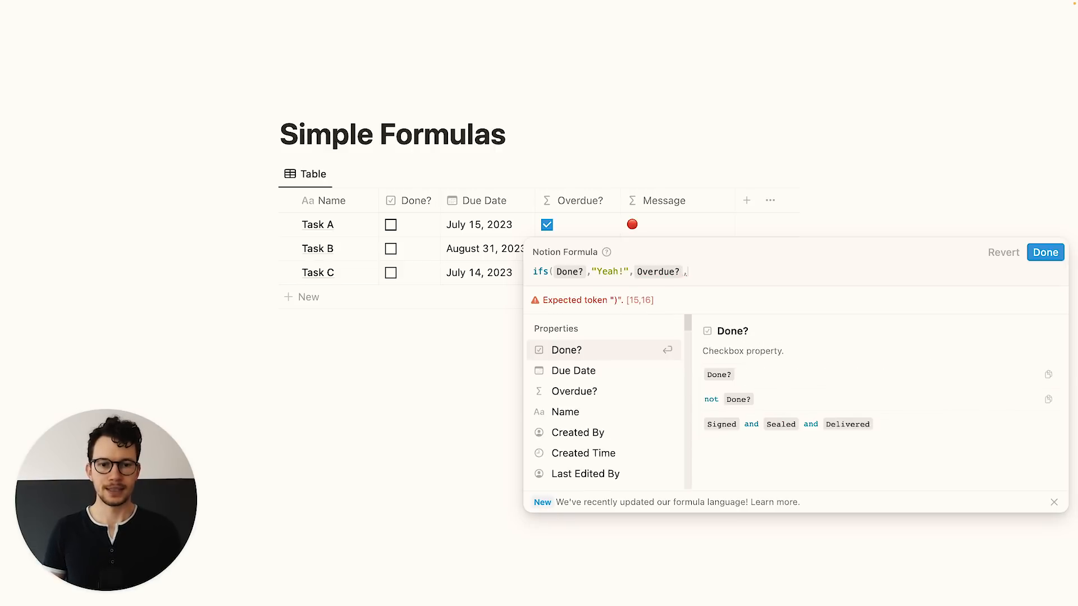
pyautogui.press('ctrl+super+space')
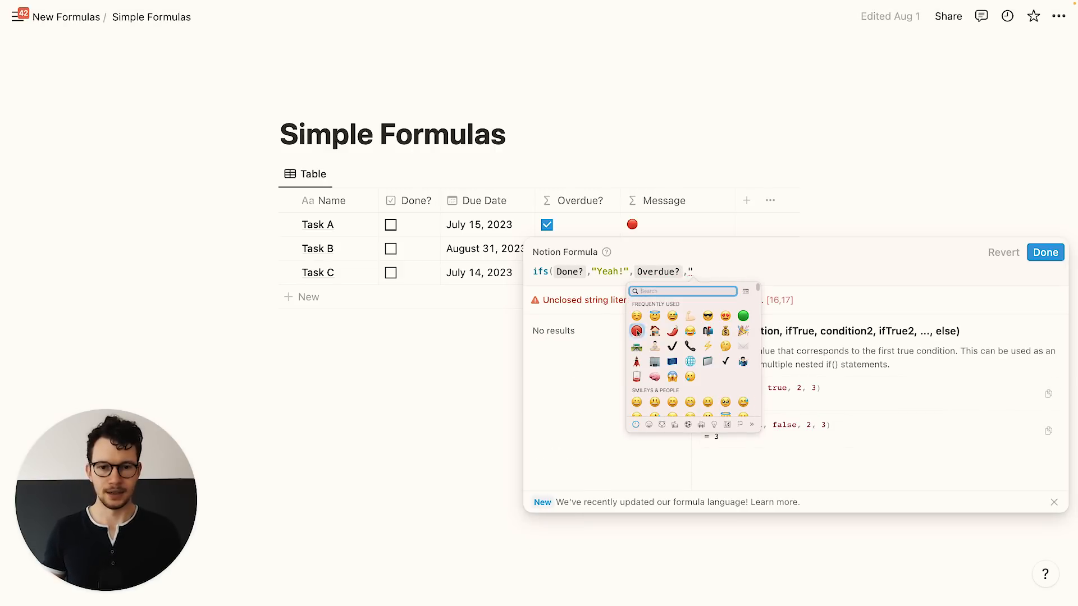
pyautogui.click(636, 332)
pyautogui.write('","To be done")')
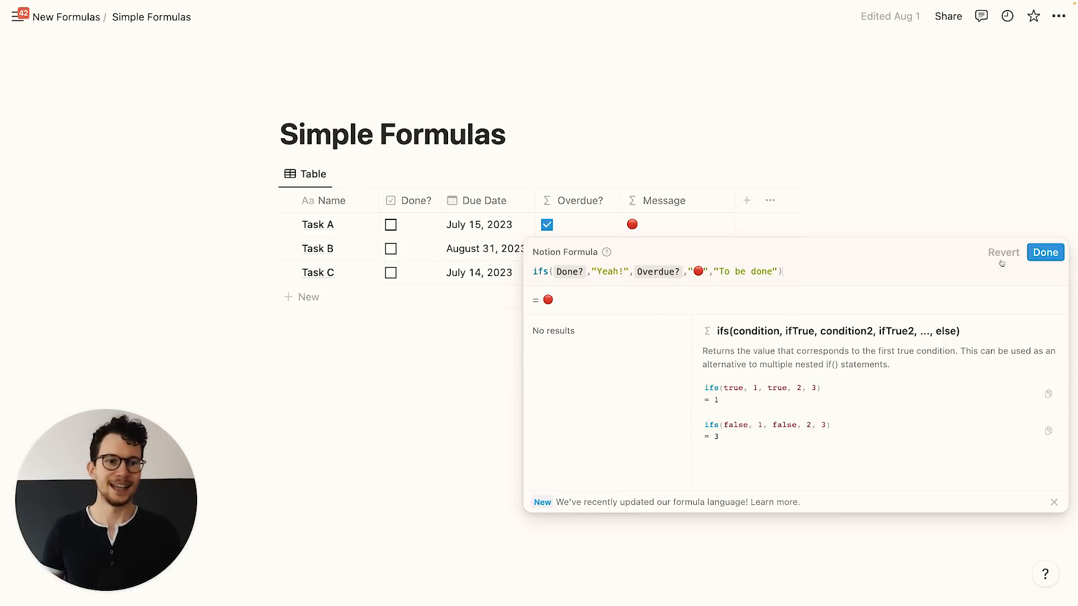
pyautogui.click(1044, 253)
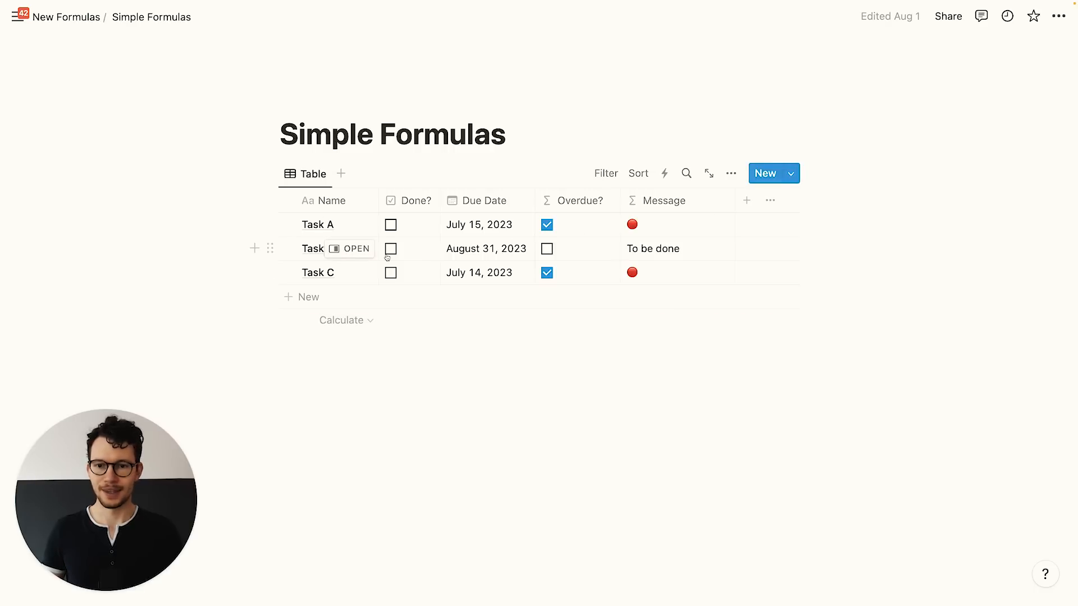
# Mark Task A and Task C as done, and toggle Task B's Done? checkbox on and back off
pyautogui.click(391, 226)
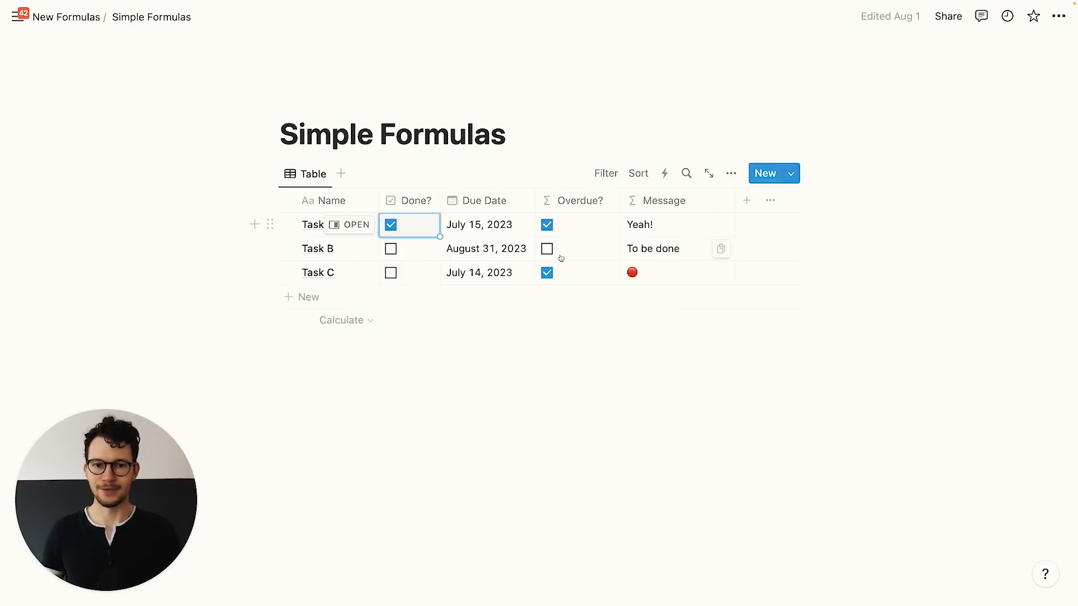
pyautogui.click(391, 273)
pyautogui.click(391, 249)
pyautogui.click(391, 249)
pyautogui.click(463, 342)
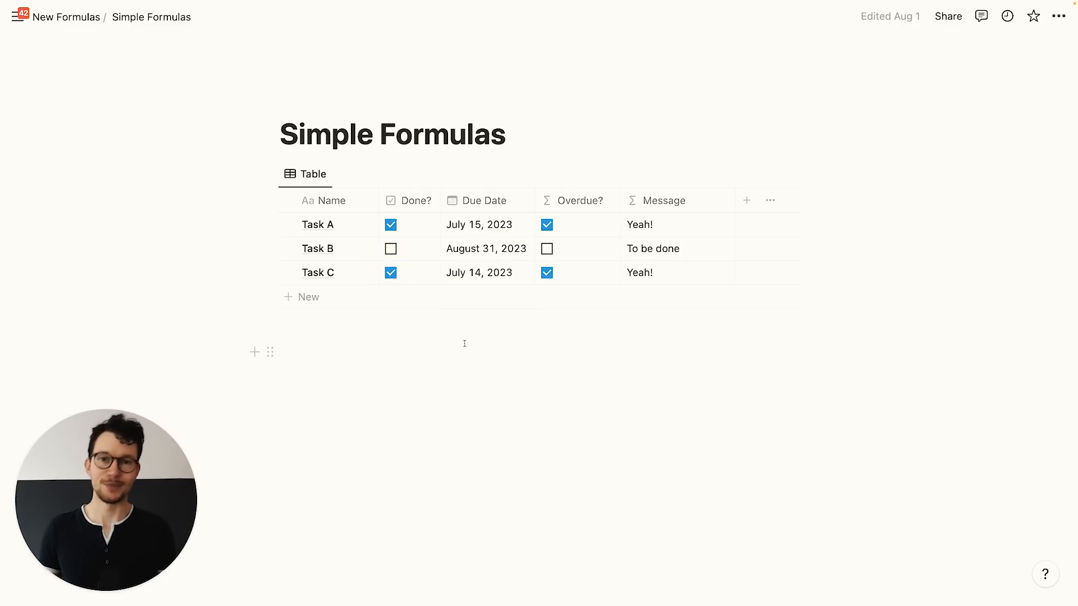
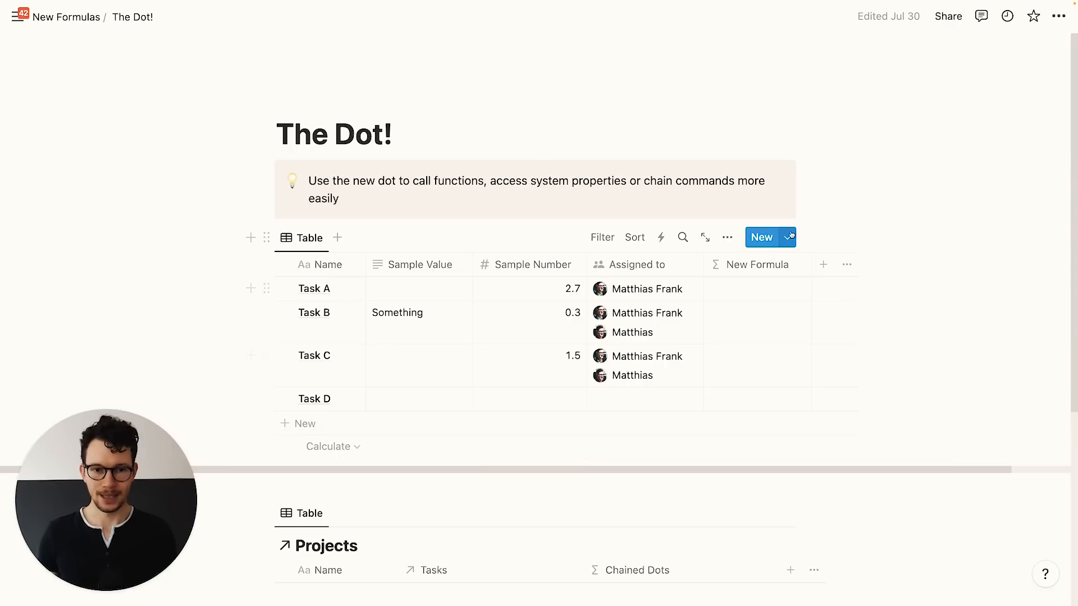
# In the tasks table on The Dot! page, set New Formula to empty(Sample Value) and save it
pyautogui.click(735, 297)
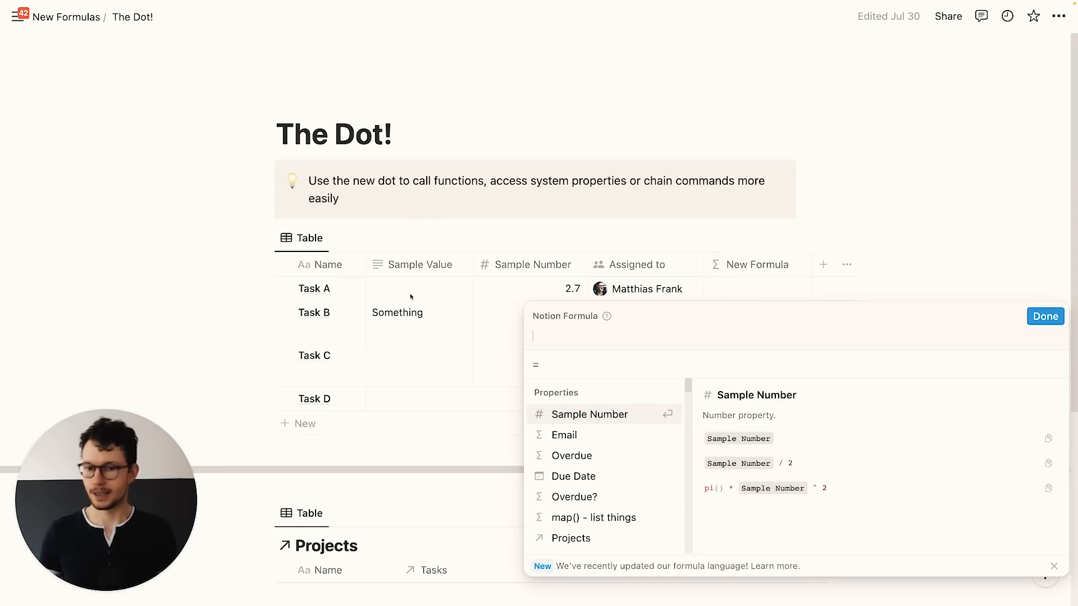
pyautogui.write('empty(')
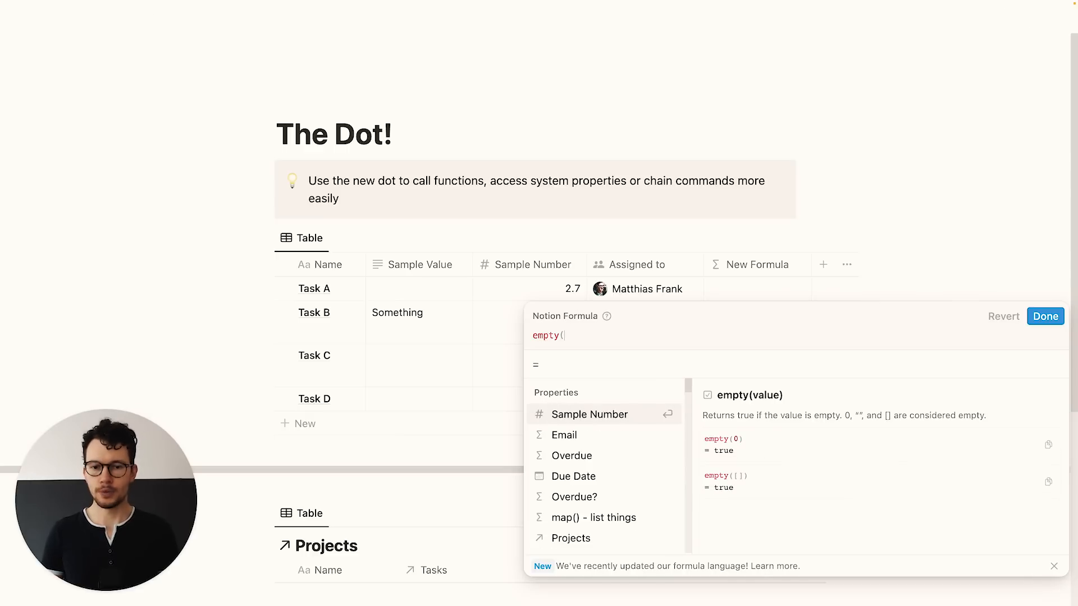
pyautogui.write('sa')
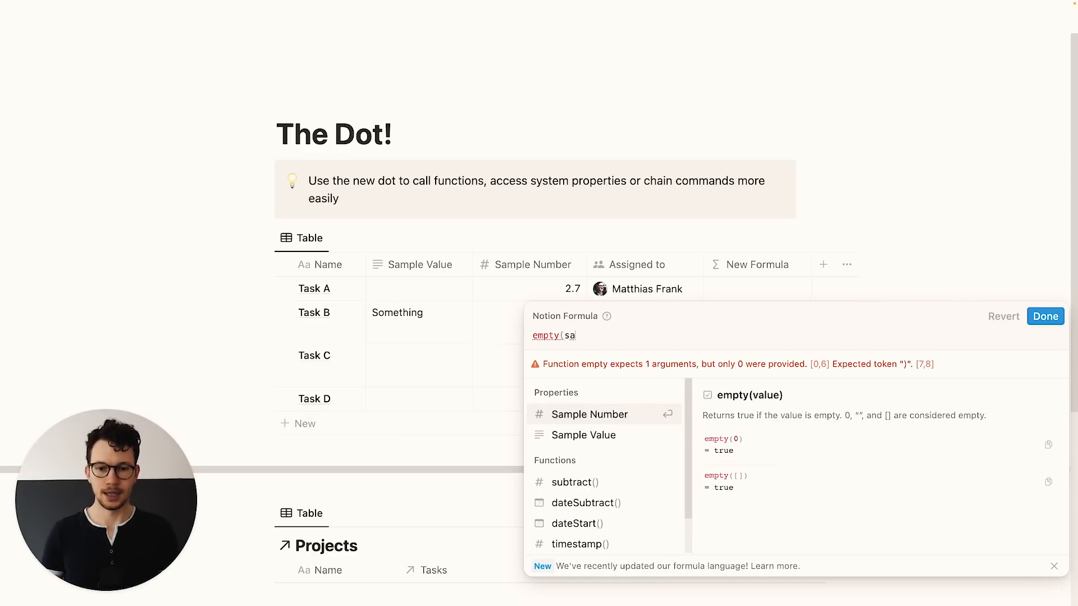
pyautogui.click(567, 434)
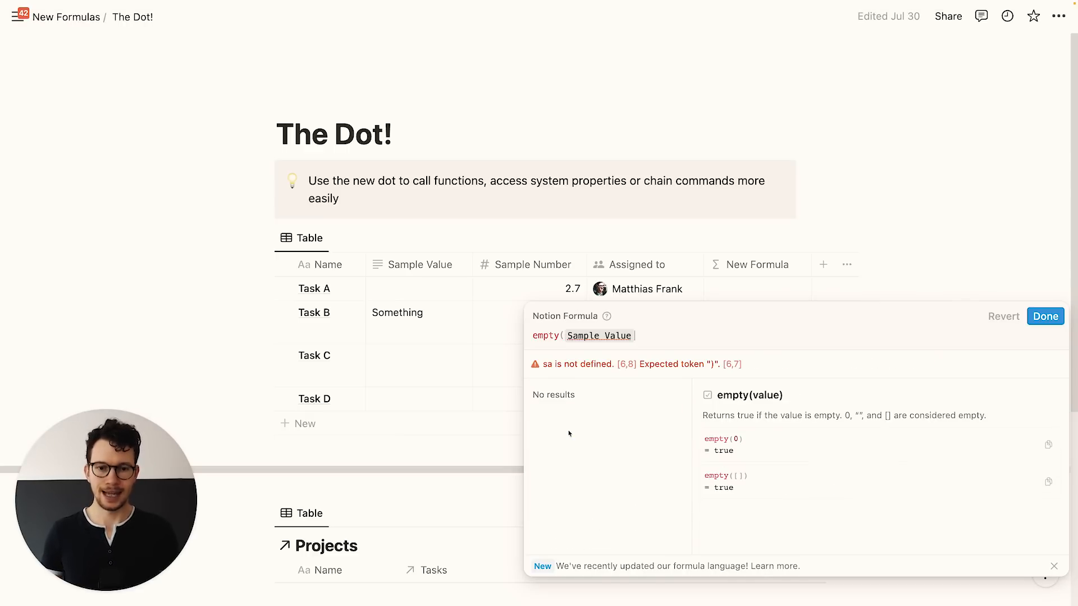
pyautogui.write(')')
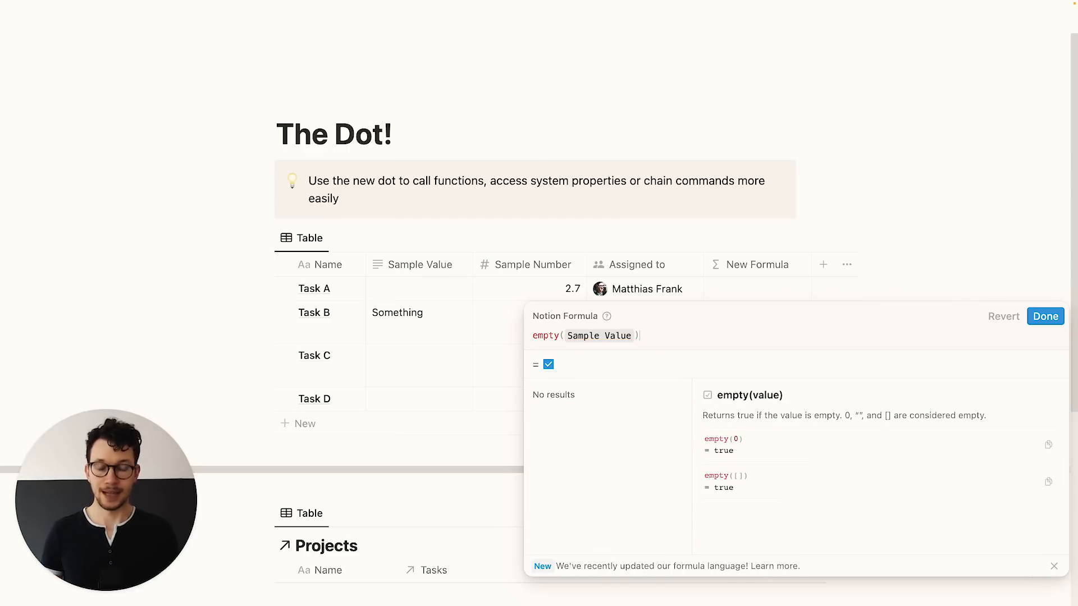
pyautogui.click(1045, 317)
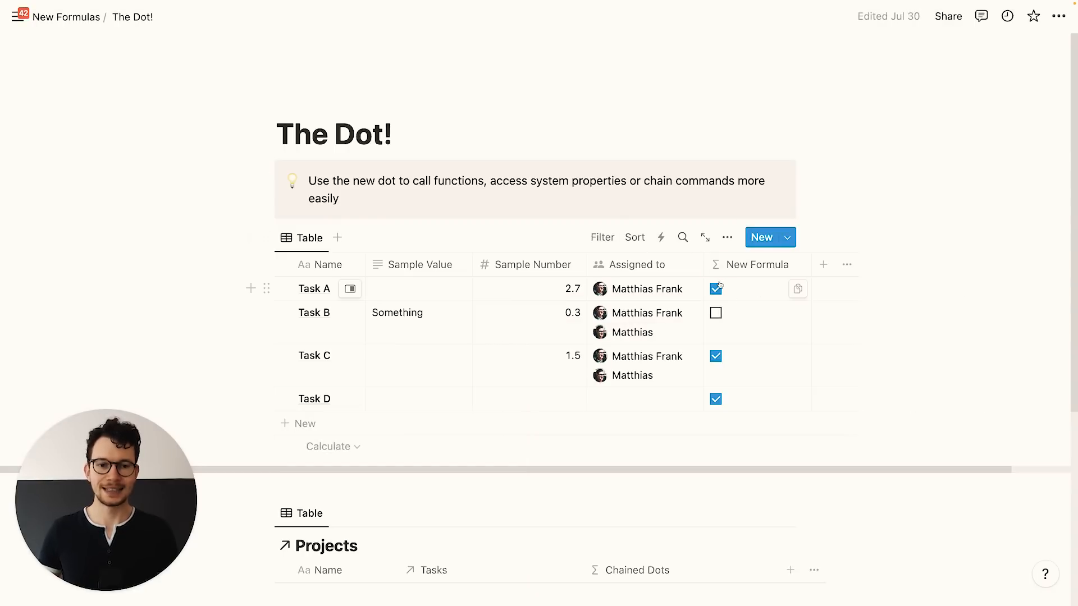
# Replace New Formula with the dot notation version Sample Value.empty(), looking through the functions offered after the dot, and save it
pyautogui.click(737, 290)
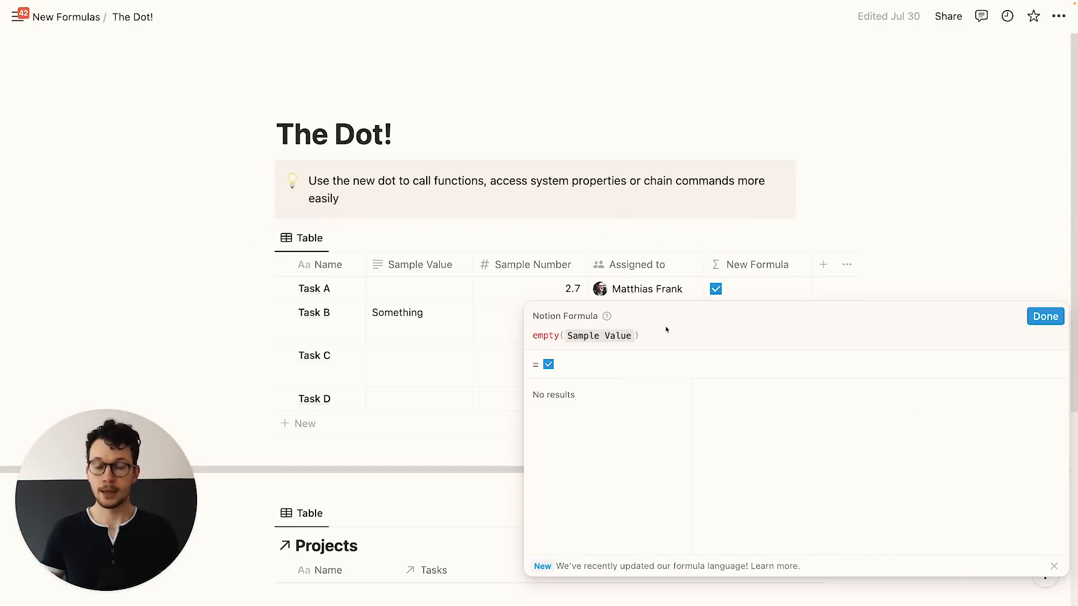
pyautogui.press('super+a')
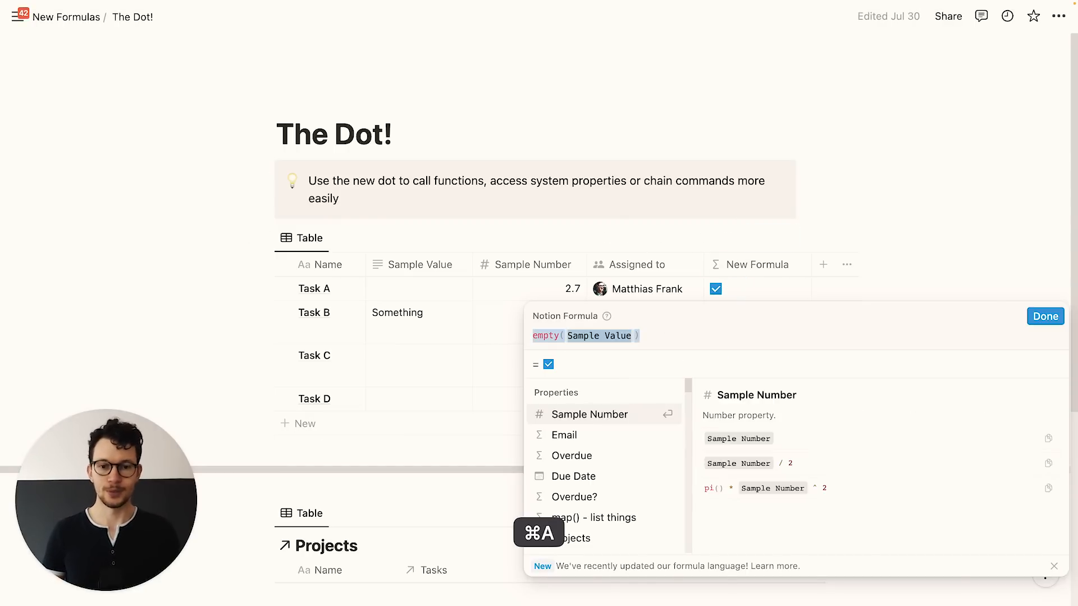
pyautogui.press('BackSpace')
pyautogui.write('samp')
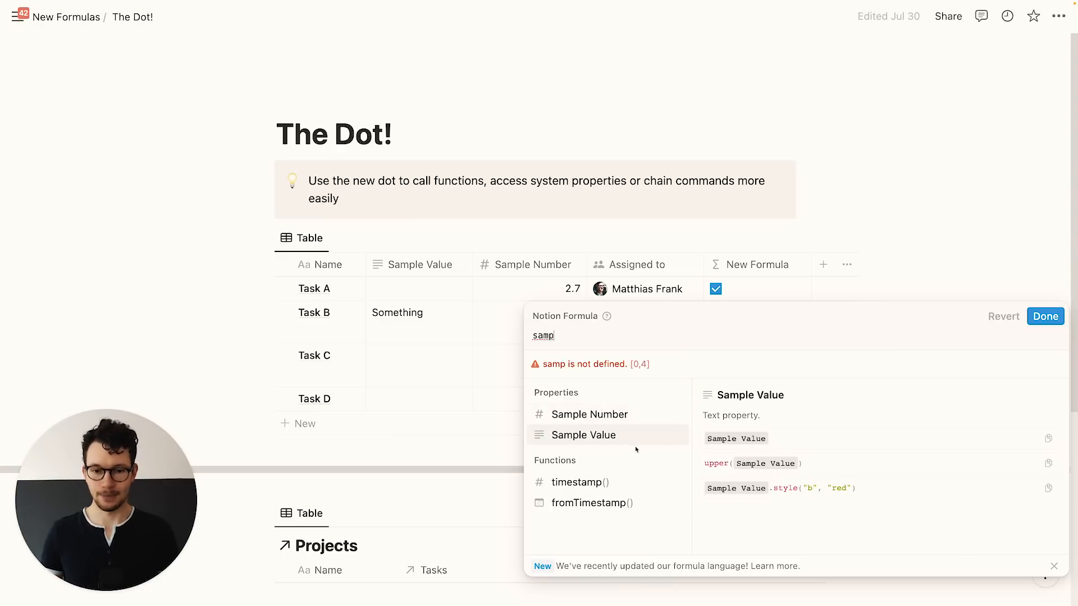
pyautogui.click(633, 440)
pyautogui.write('.')
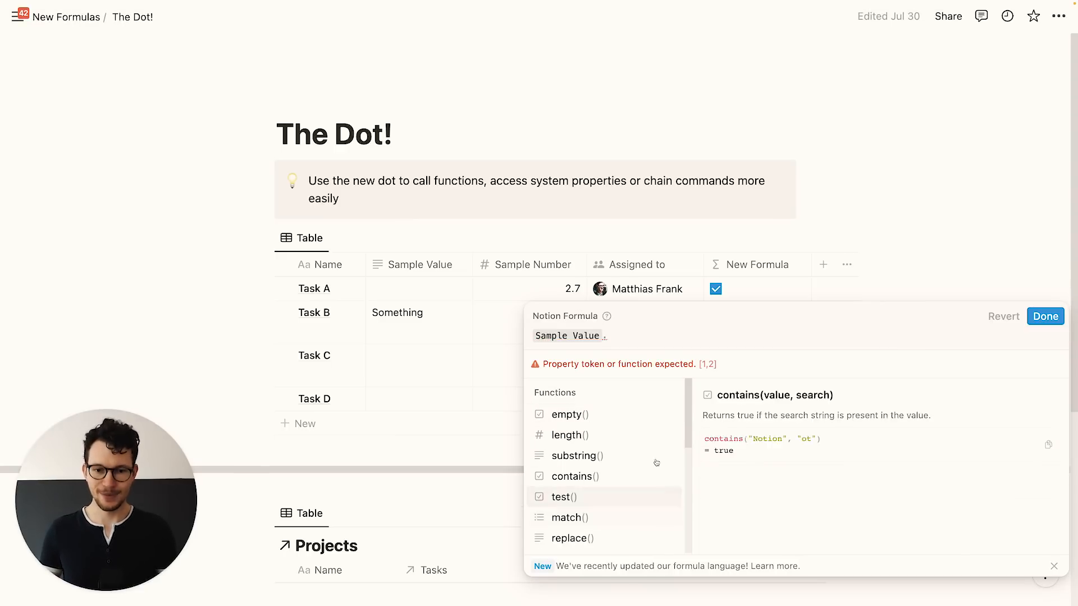
pyautogui.scroll(-1, 622, 456)
pyautogui.scroll(-1, 622, 456)
pyautogui.scroll(3, 612, 468)
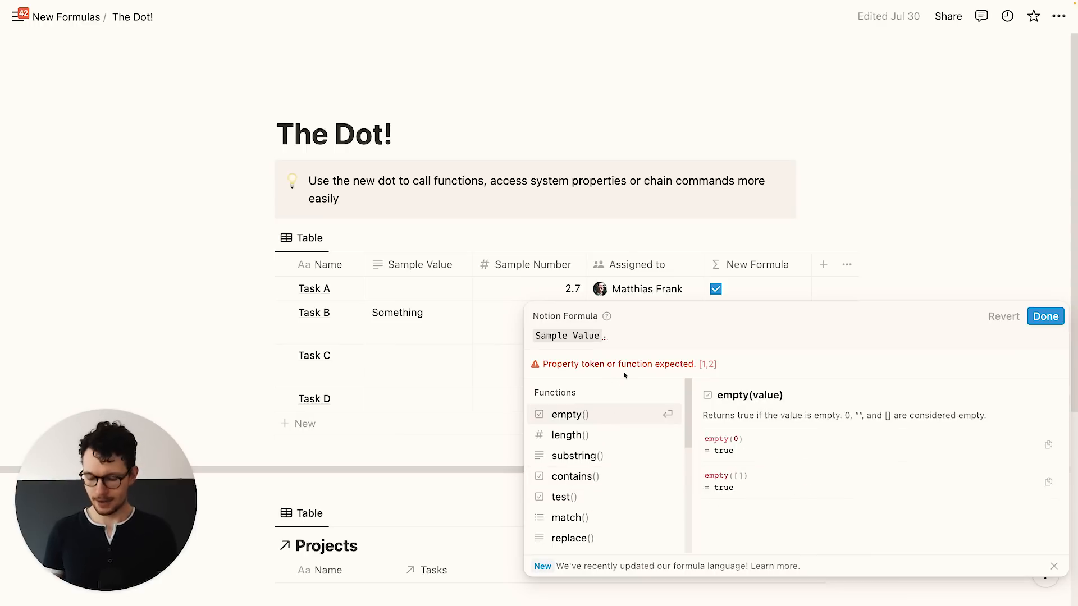
pyautogui.write('empty')
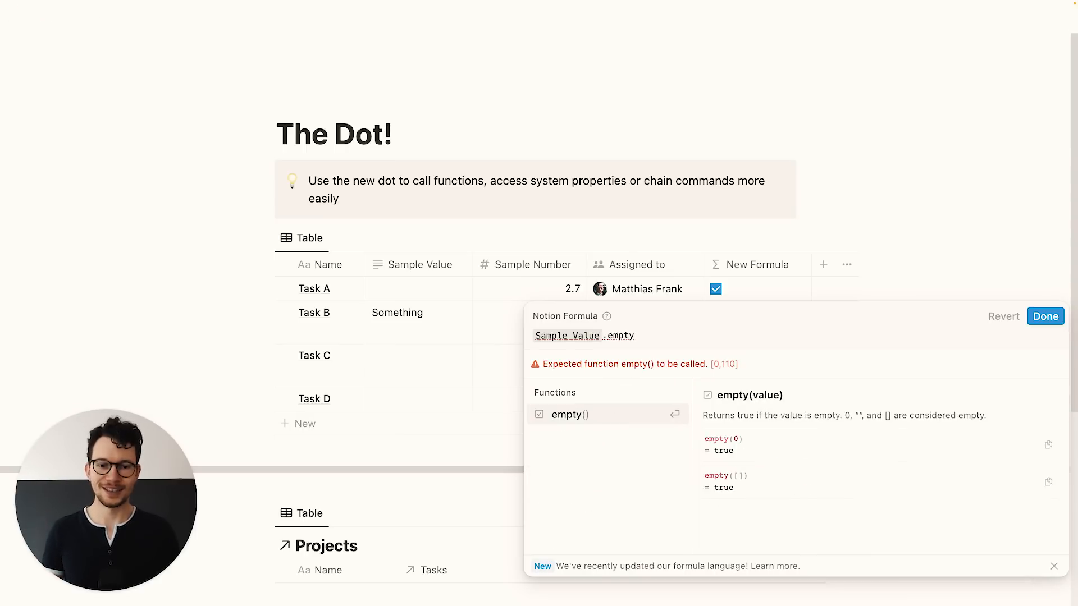
pyautogui.press('Return')
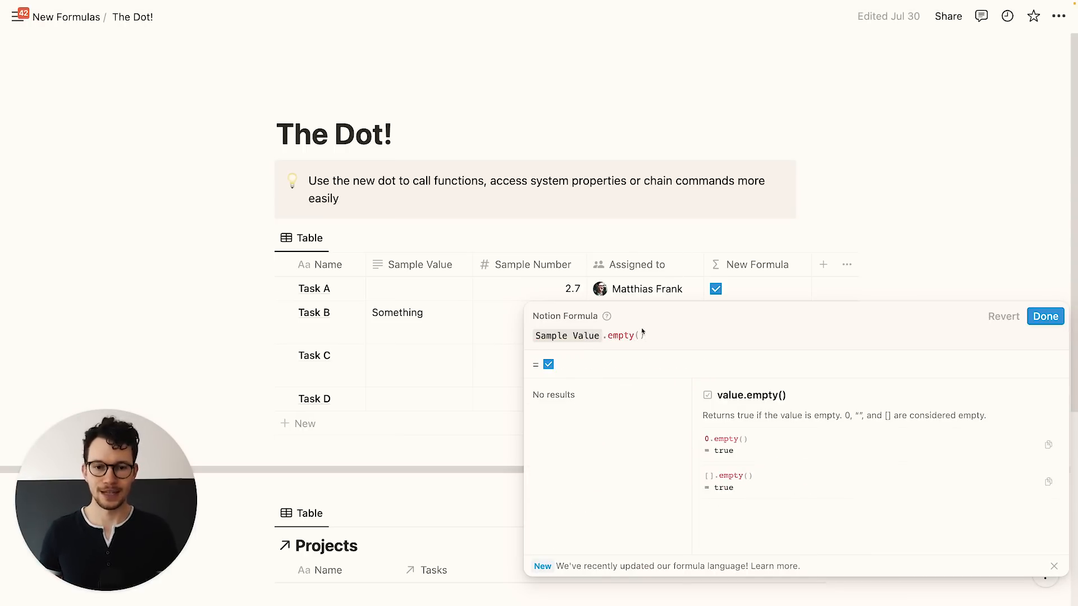
pyautogui.click(1043, 316)
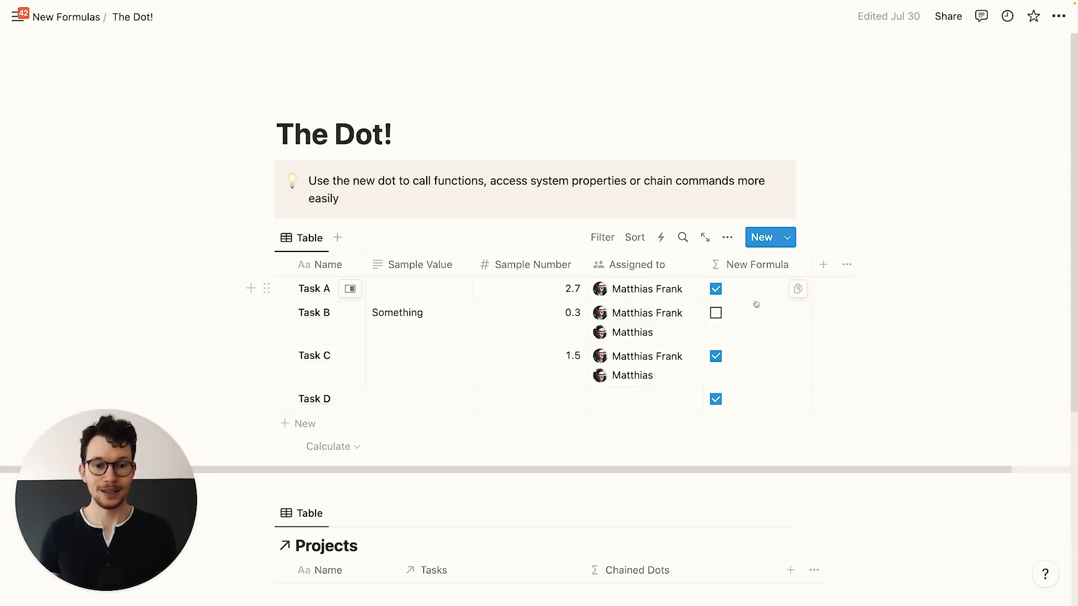
# Replace New Formula's whole expression with Sample Number.round() and save it
pyautogui.click(740, 293)
pyautogui.click(663, 330)
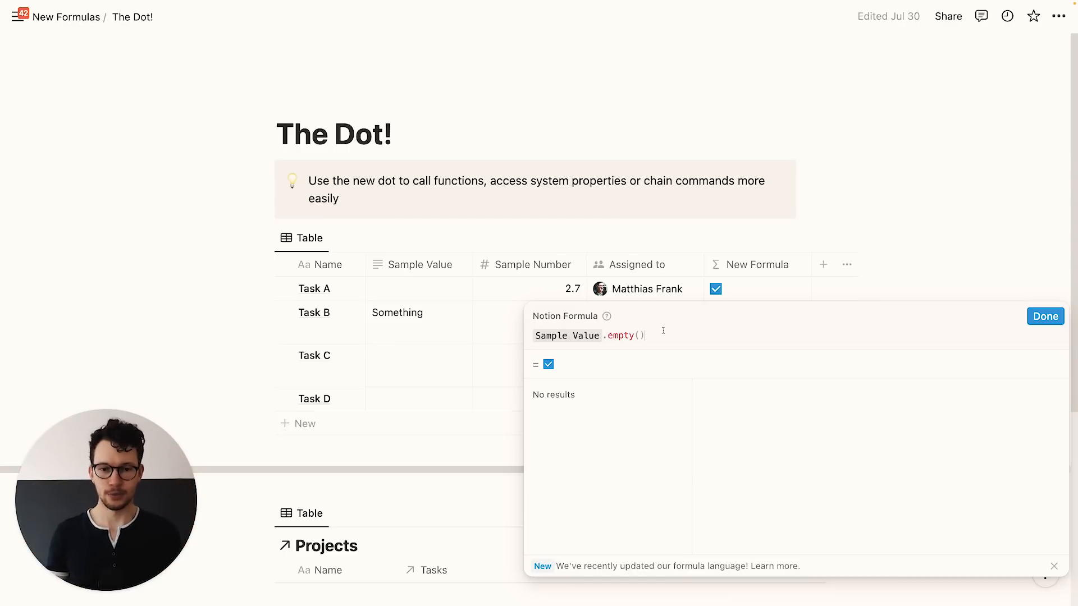
pyautogui.press('super+a')
pyautogui.press('BackSpace')
pyautogui.write('sam')
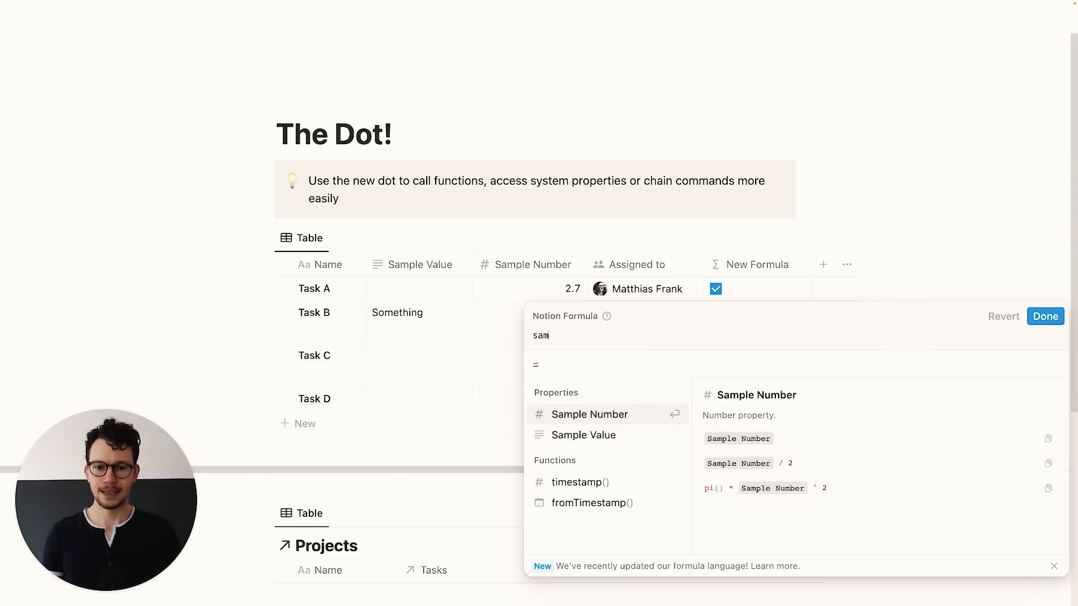
pyautogui.click(625, 420)
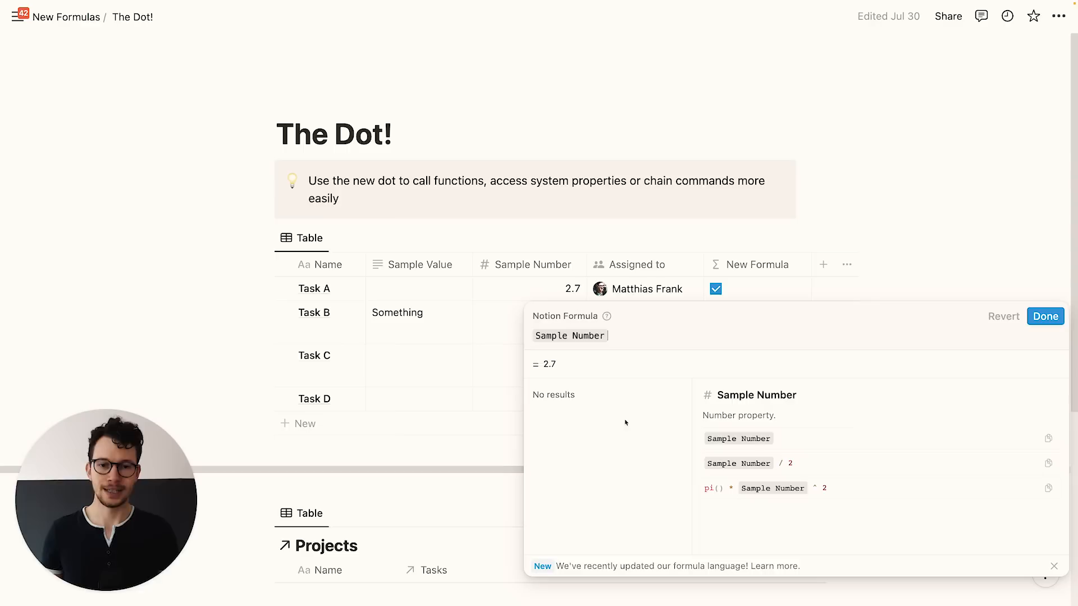
pyautogui.write('.round()')
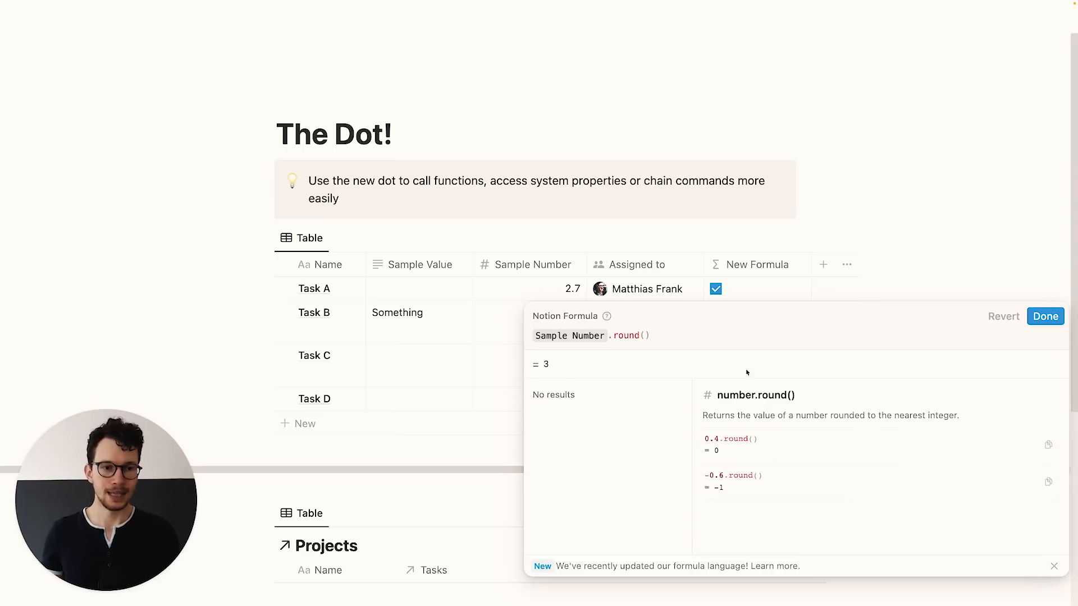
pyautogui.click(1046, 316)
# Chain sqrt() onto the rounded Sample Number in New Formula and save it
pyautogui.scroll(-1, 674, 292)
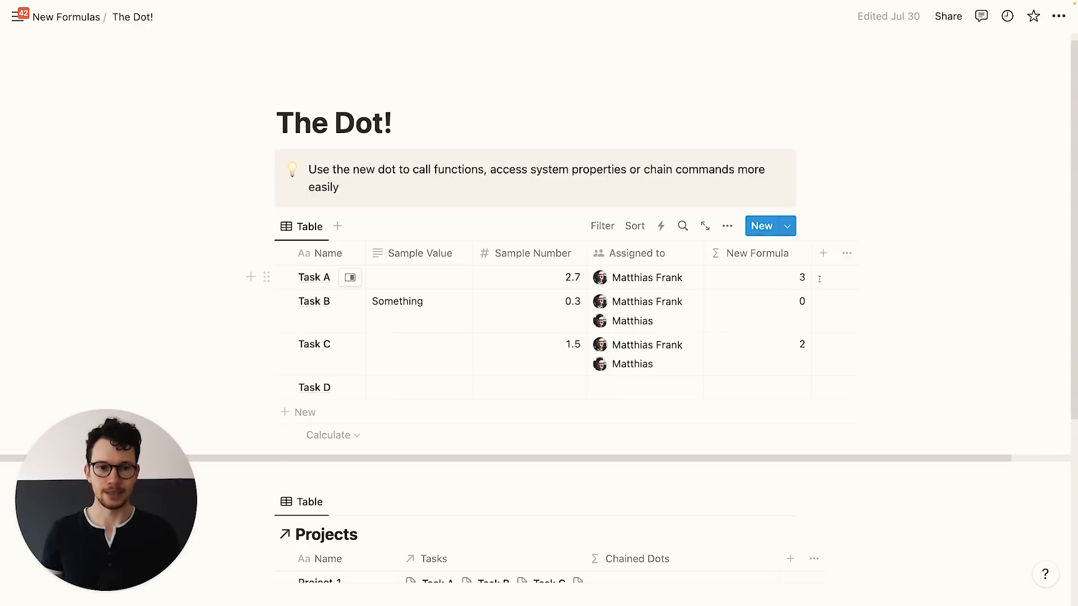
pyautogui.click(787, 281)
pyautogui.click(636, 329)
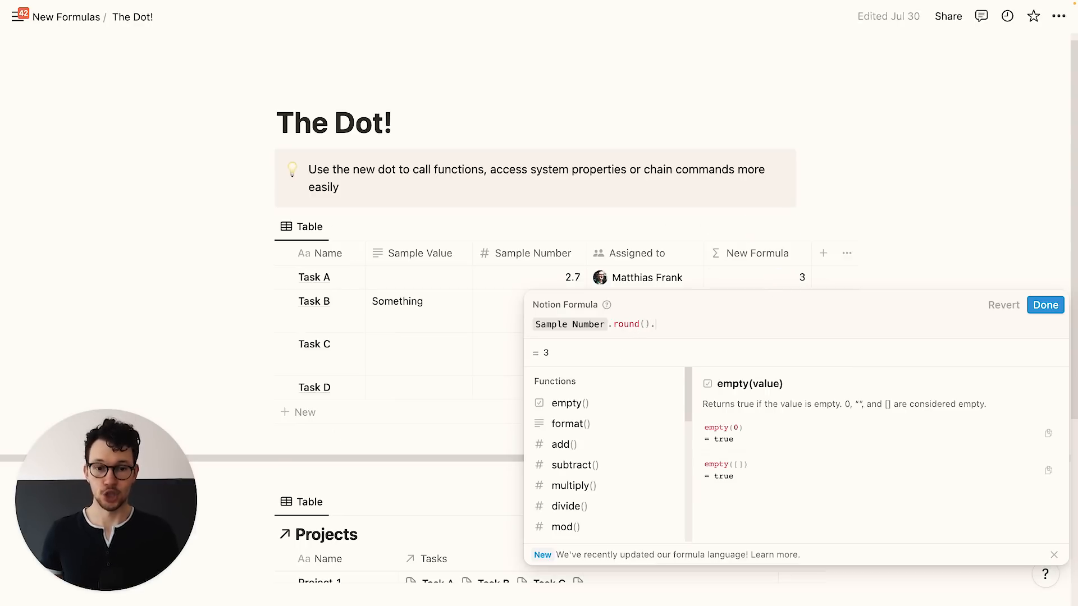
pyautogui.write('.')
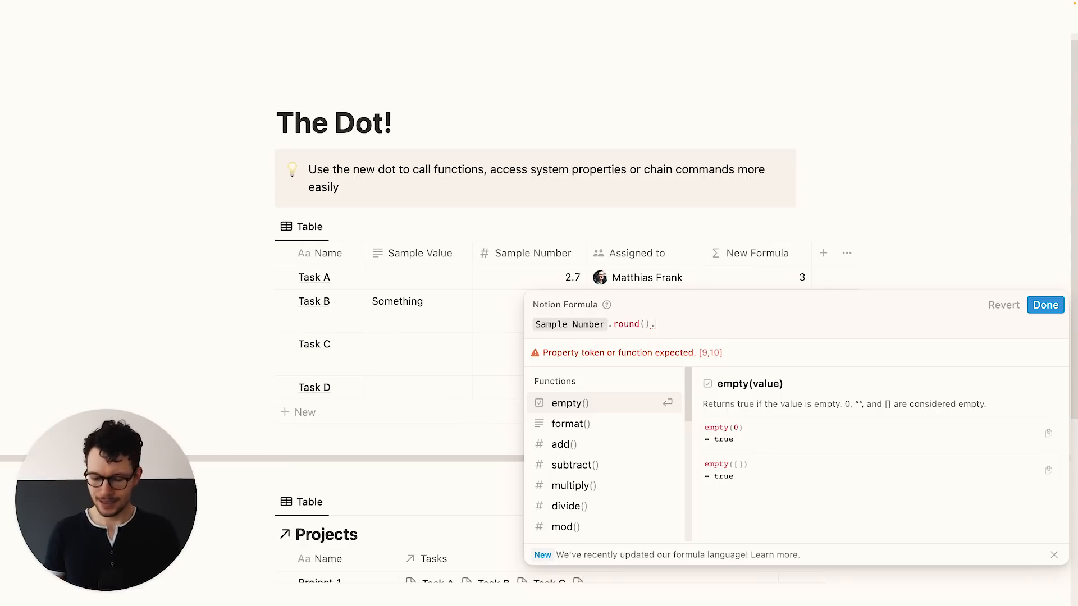
pyautogui.write('s')
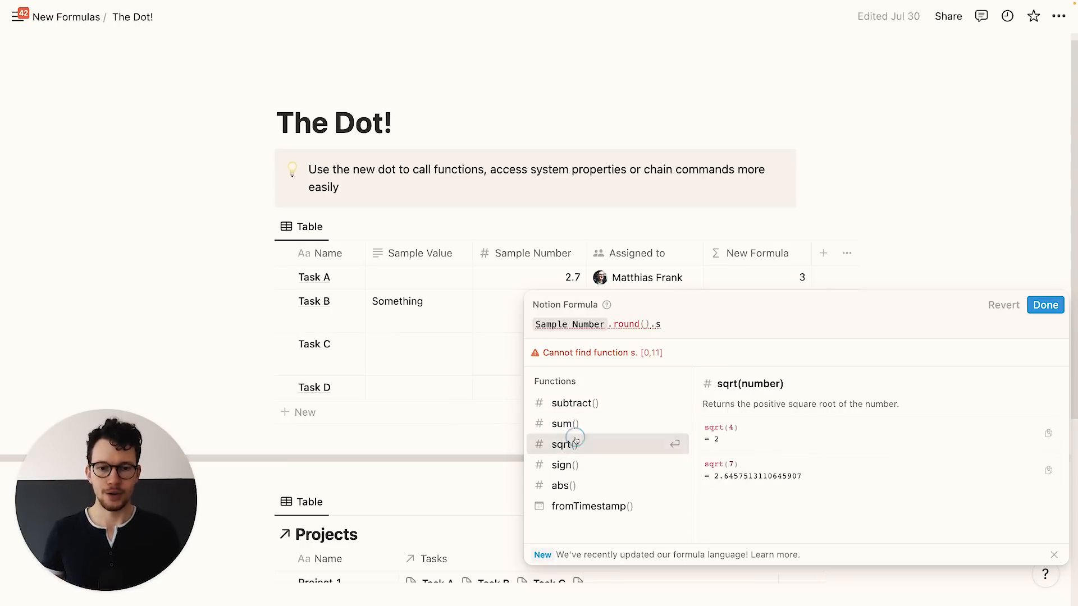
pyautogui.click(576, 440)
pyautogui.click(1045, 305)
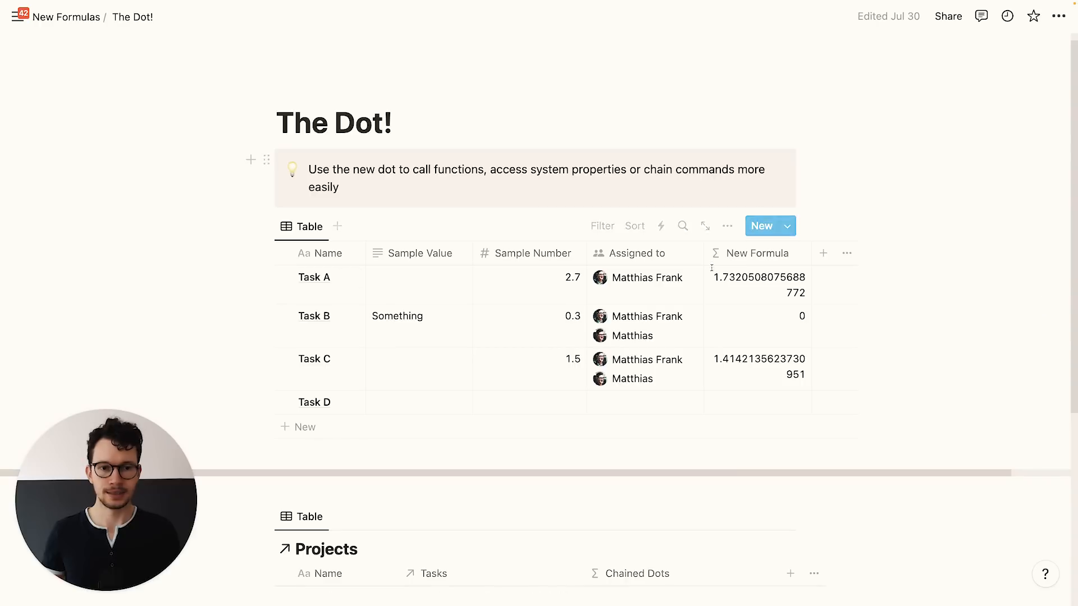
# Append a final round() after sqrt() in New Formula, save it, and review the chained expression
pyautogui.click(749, 289)
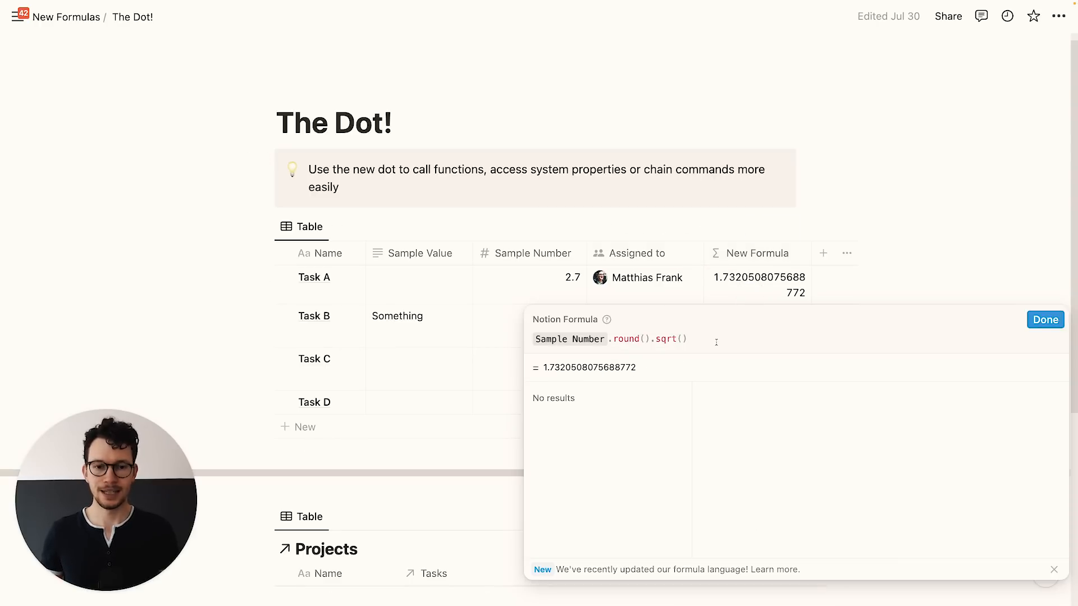
pyautogui.write('.round')
pyautogui.press('Return')
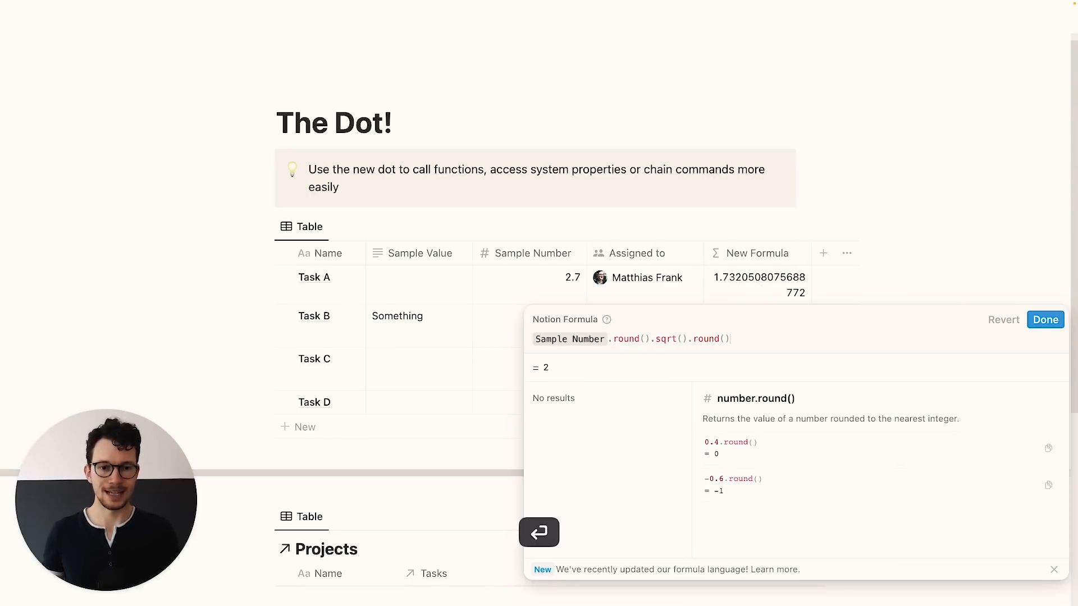
pyautogui.click(1045, 320)
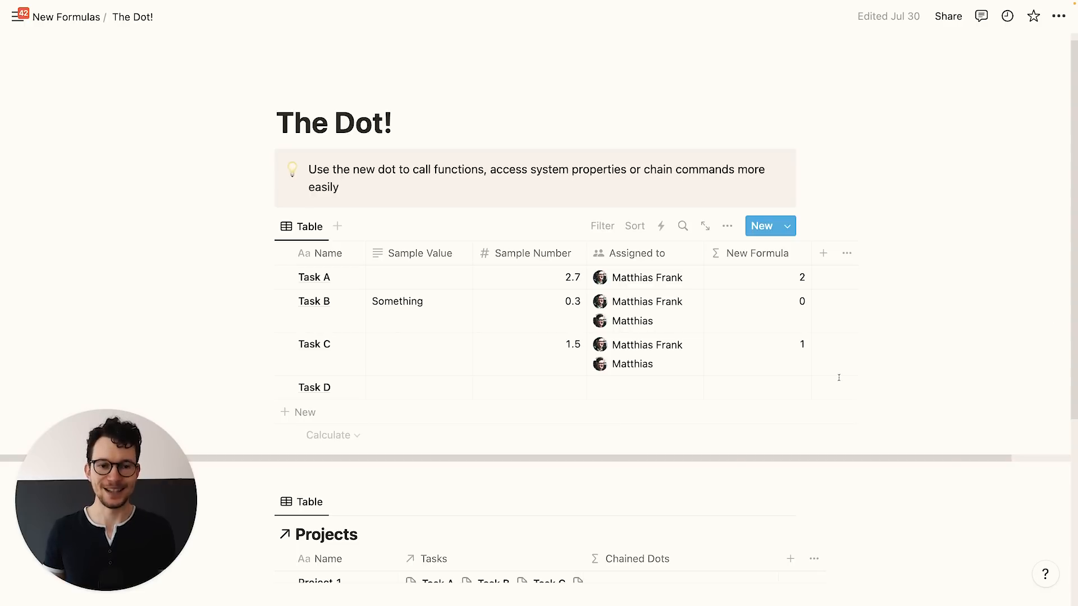
pyautogui.click(755, 278)
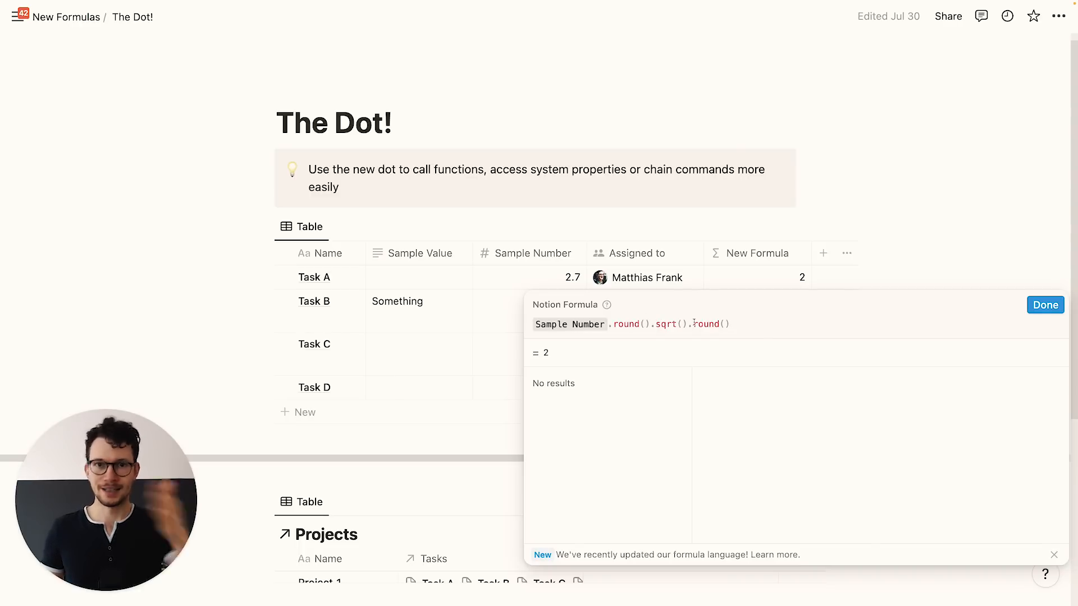
pyautogui.click(1041, 305)
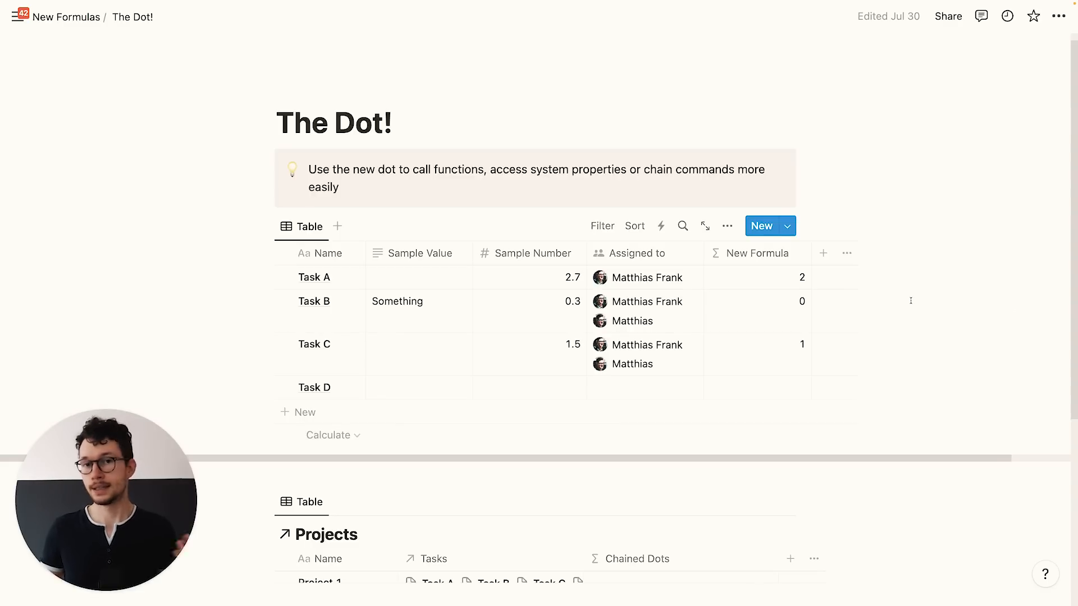
# Replace New Formula's whole expression with the Assigned to property
pyautogui.click(768, 275)
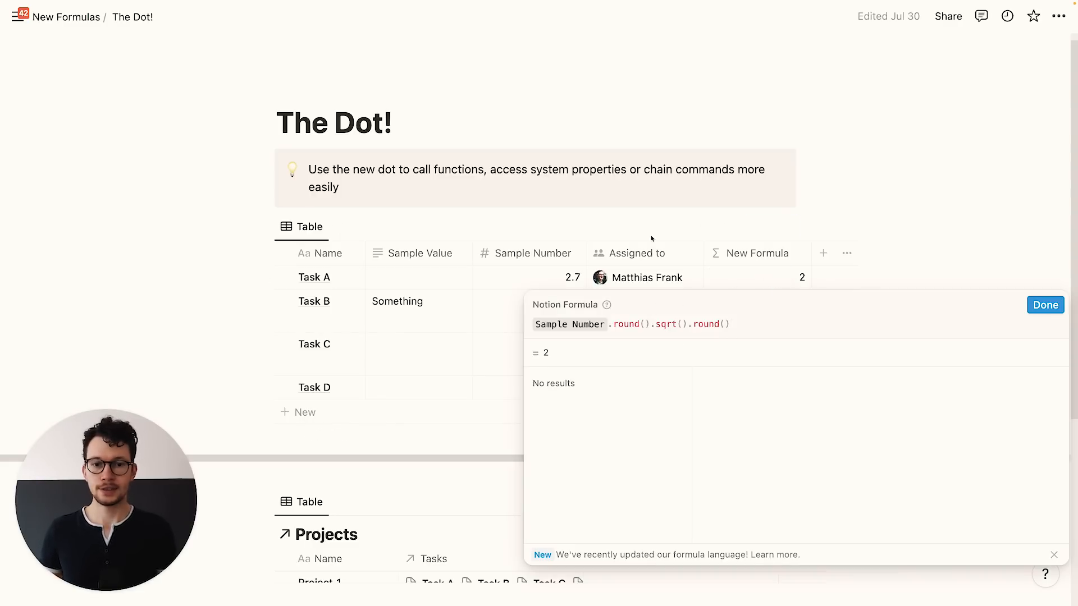
pyautogui.click(658, 215)
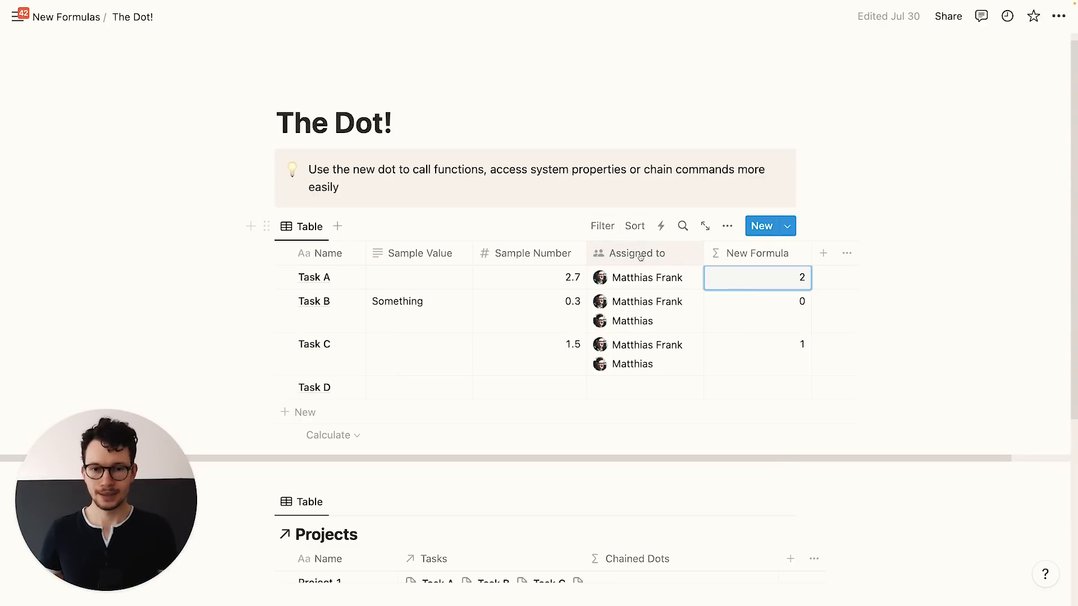
pyautogui.click(784, 279)
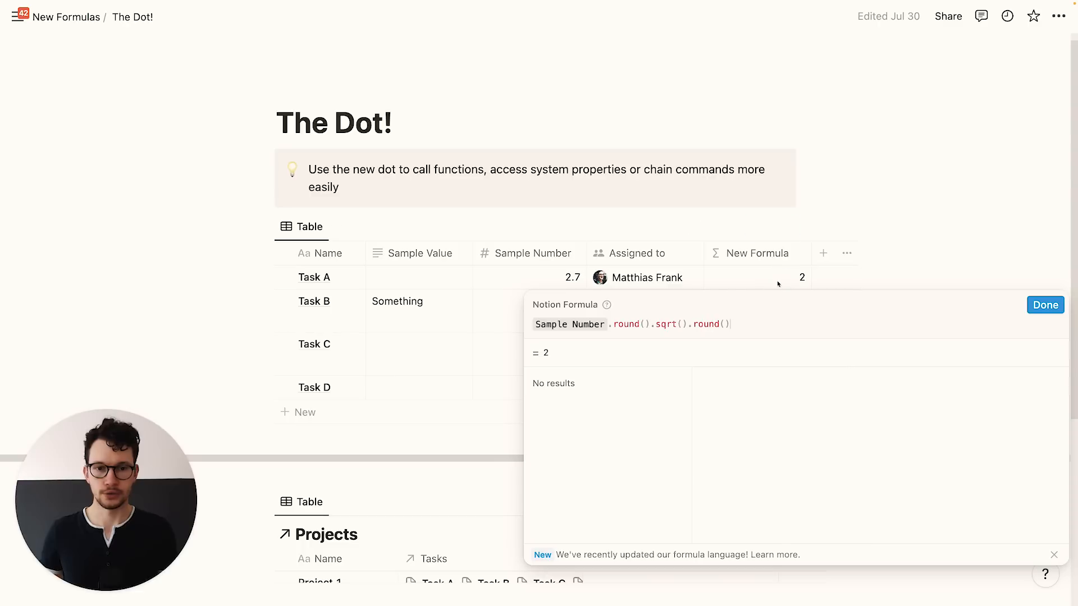
pyautogui.press('super+a')
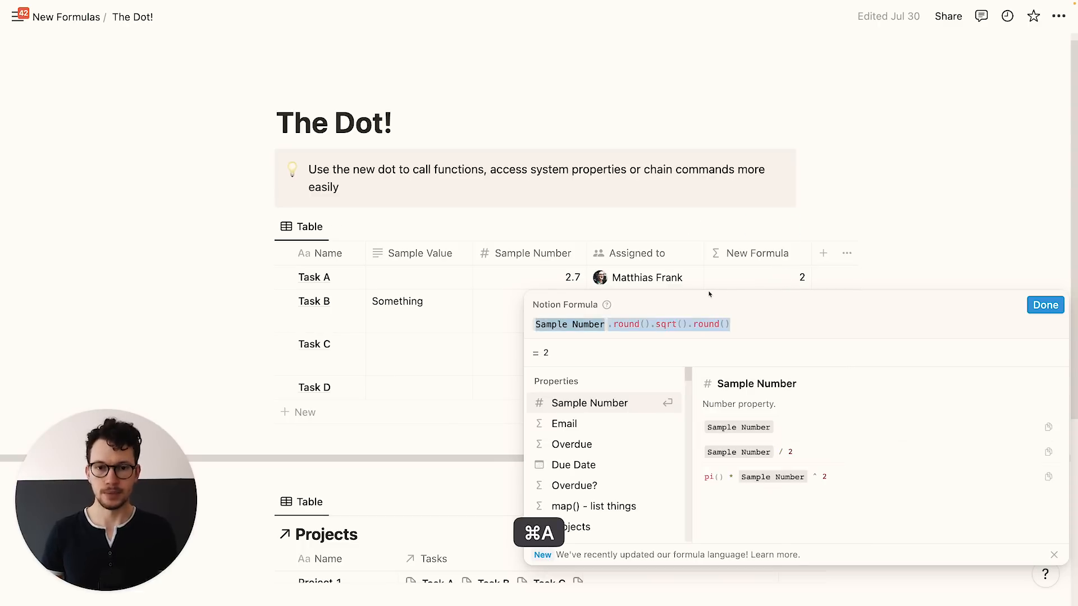
pyautogui.write('ass')
pyautogui.click(607, 402)
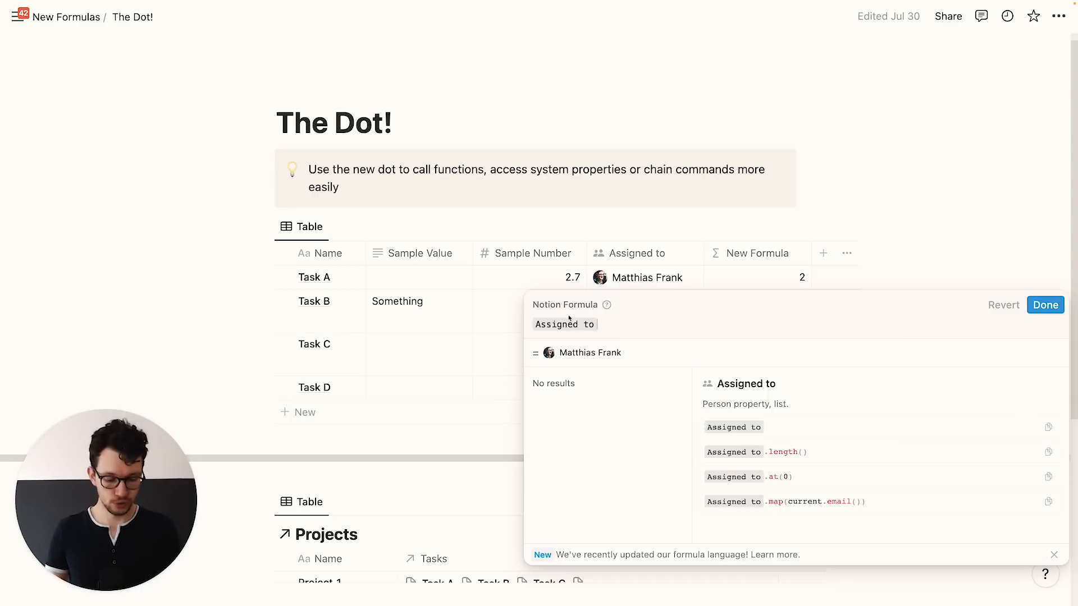
# Chain first() and name() onto Assigned to in New Formula and save it
pyautogui.write('.first')
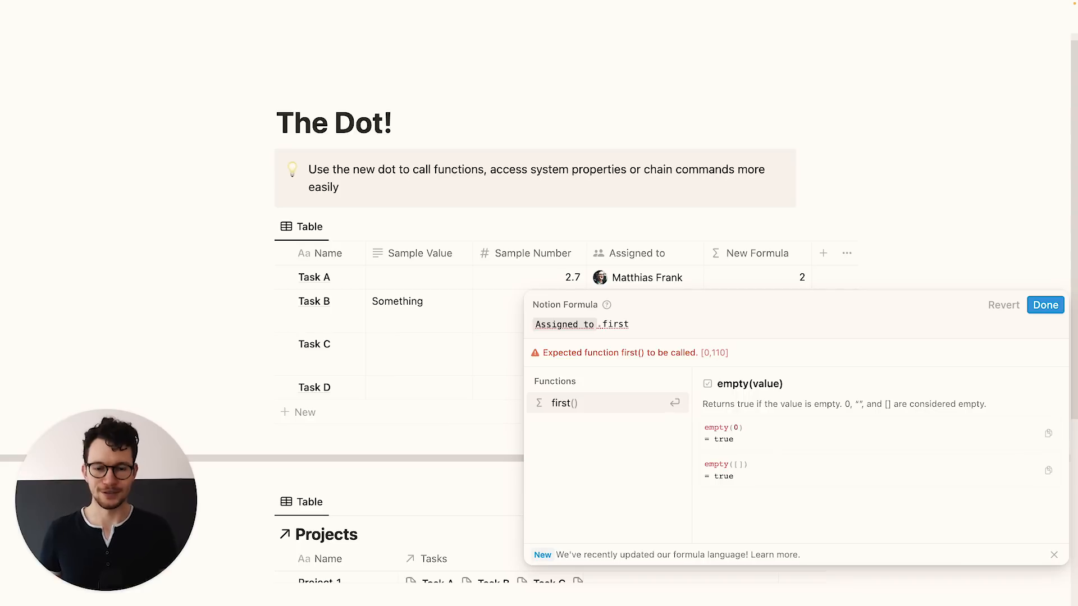
pyautogui.click(579, 409)
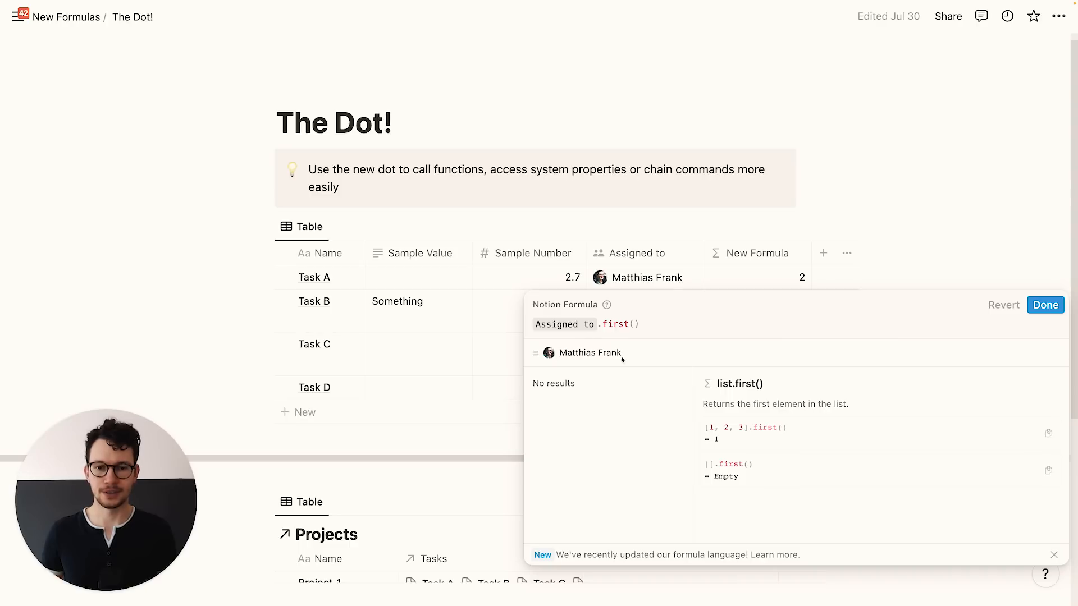
pyautogui.write('.')
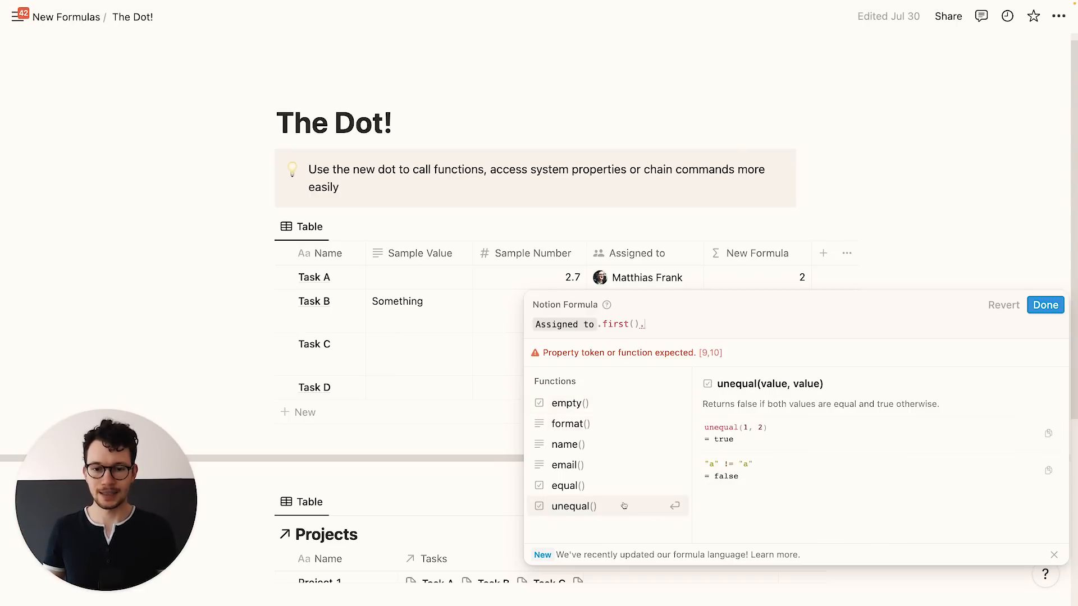
pyautogui.click(583, 452)
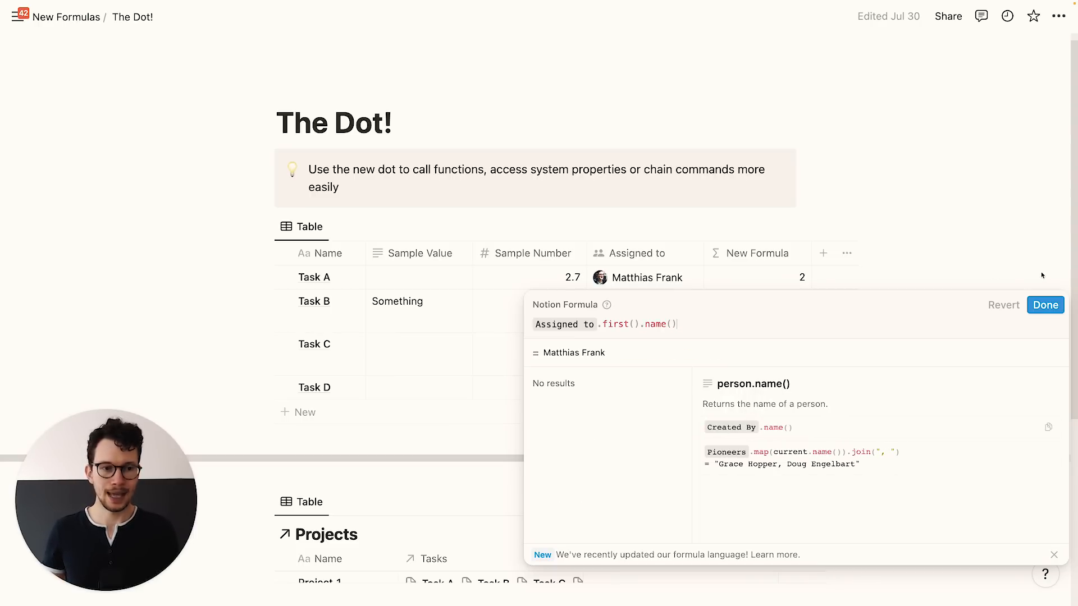
pyautogui.click(1045, 305)
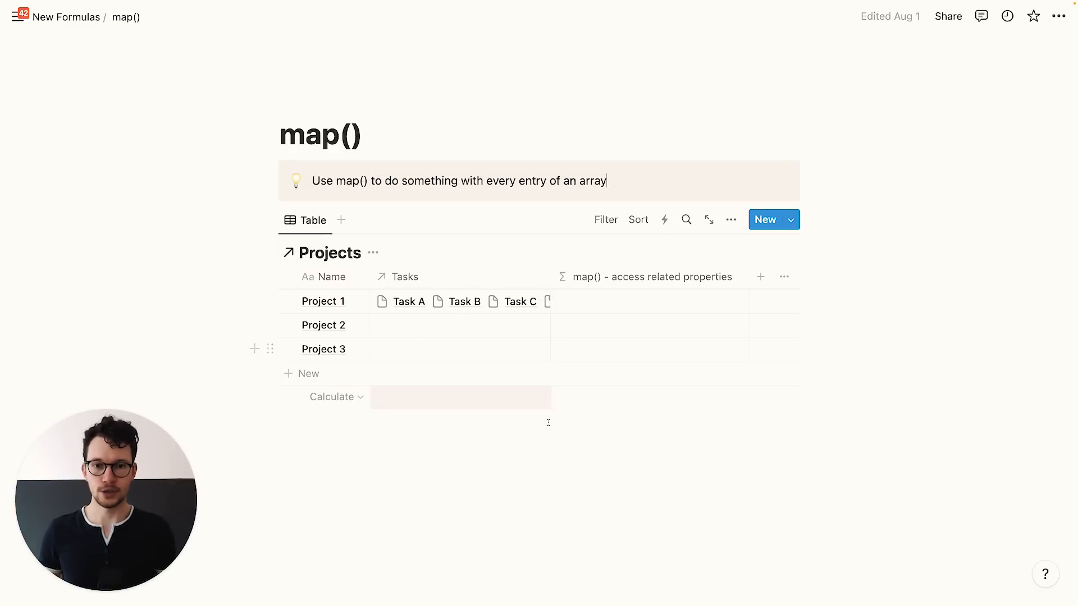
pyautogui.click(610, 307)
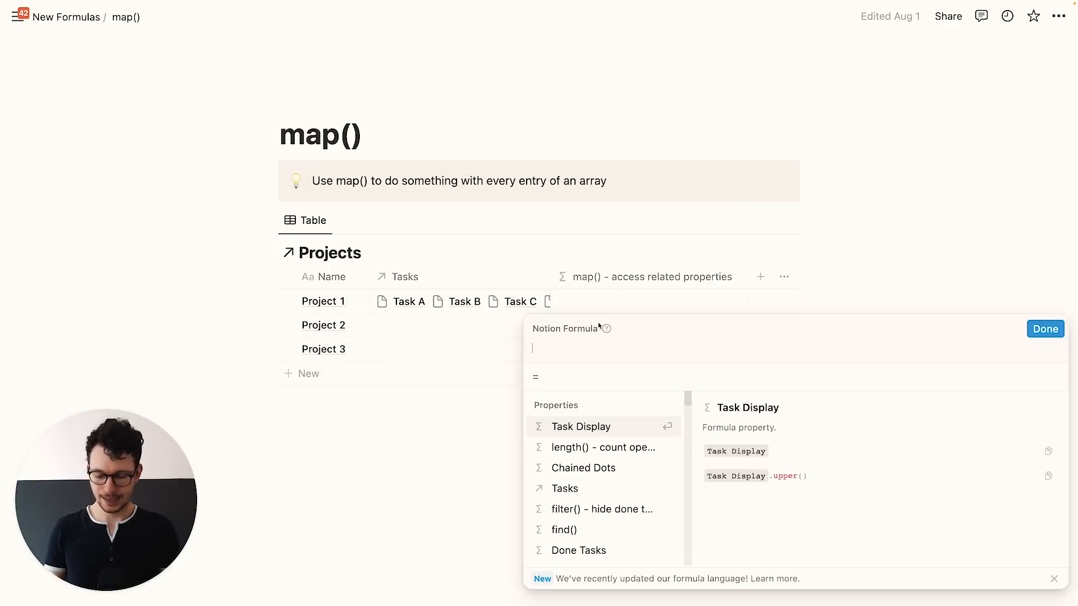
pyautogui.write('map(')
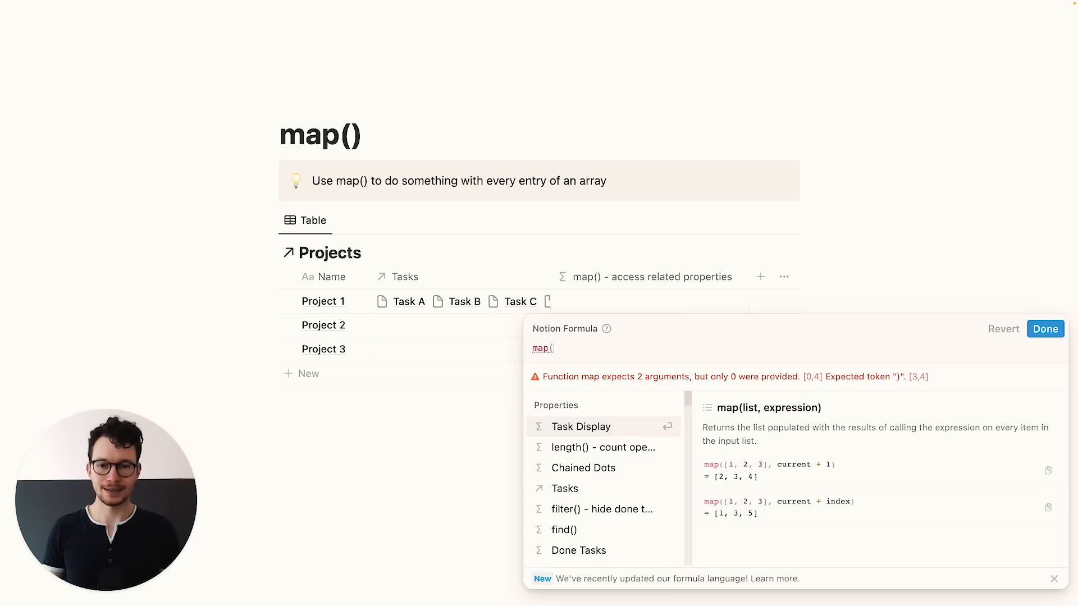
pyautogui.press('super+a')
pyautogui.press('BackSpace')
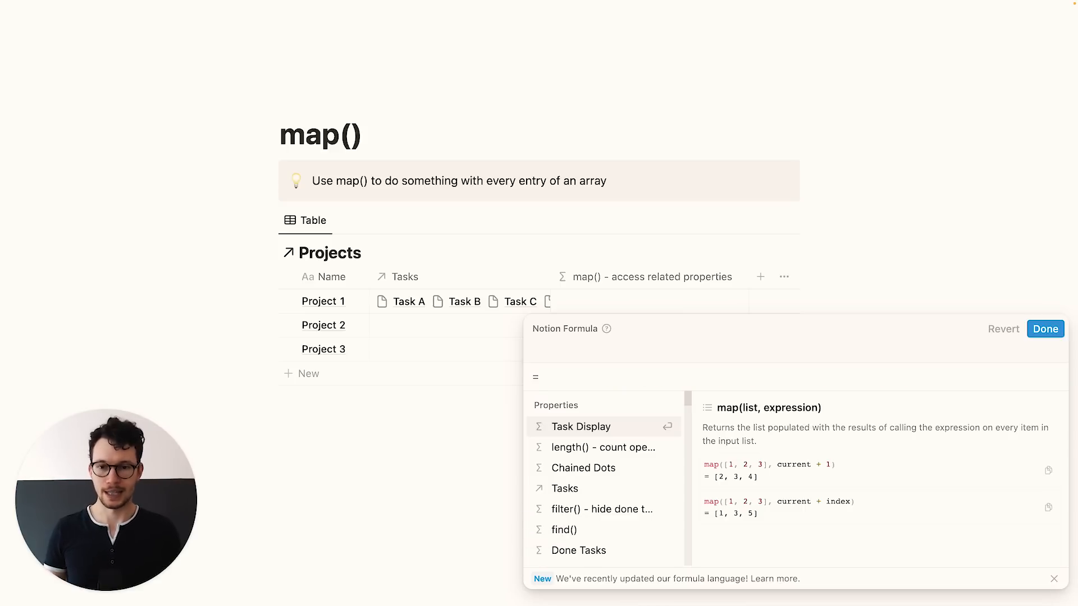
pyautogui.write('task')
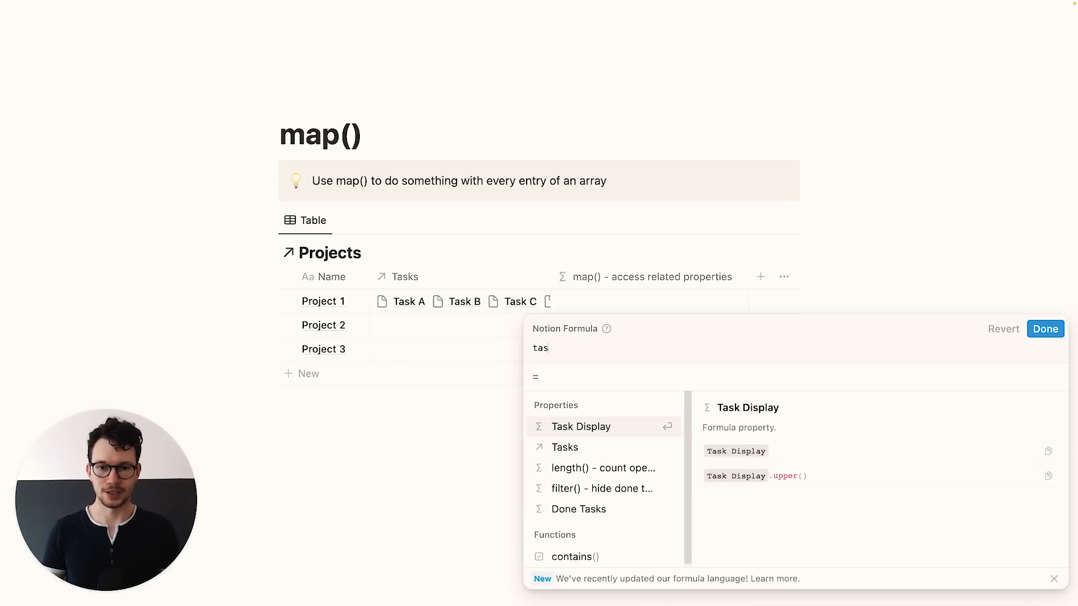
pyautogui.click(587, 444)
pyautogui.write('.map')
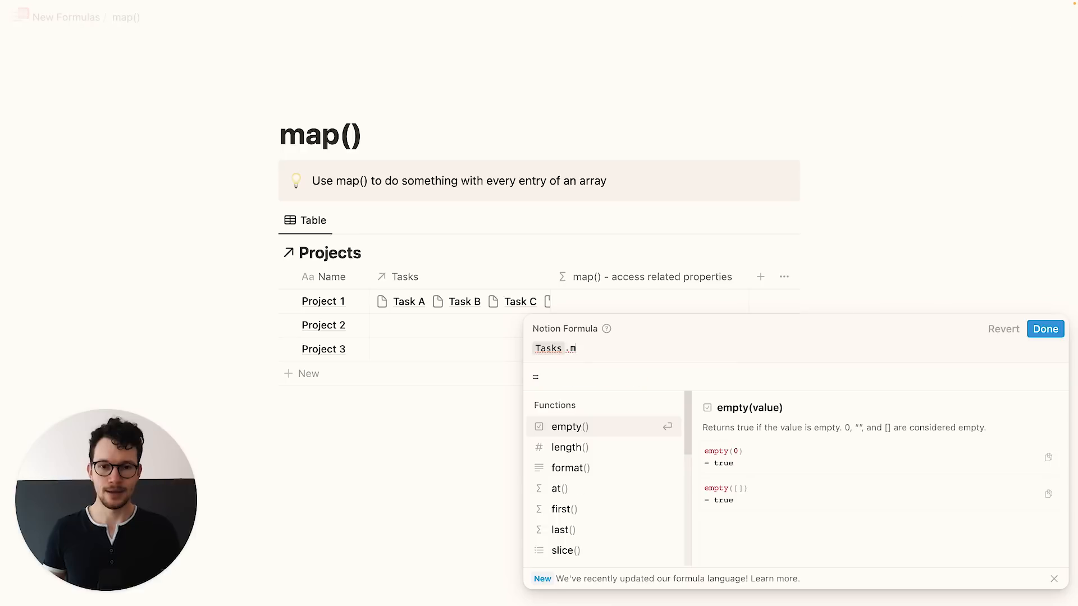
pyautogui.write('(')
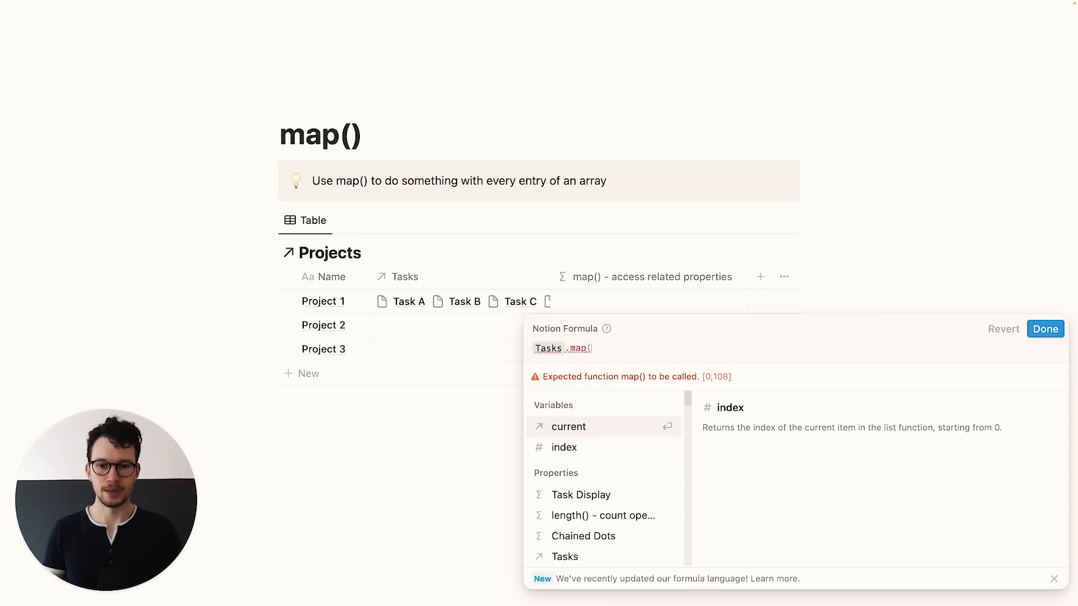
pyautogui.press('super+a')
pyautogui.press('BackSpace')
# Enter map(Tasks, current) as Project 1's "map() - access related properties" formula and save it
pyautogui.write('map(')
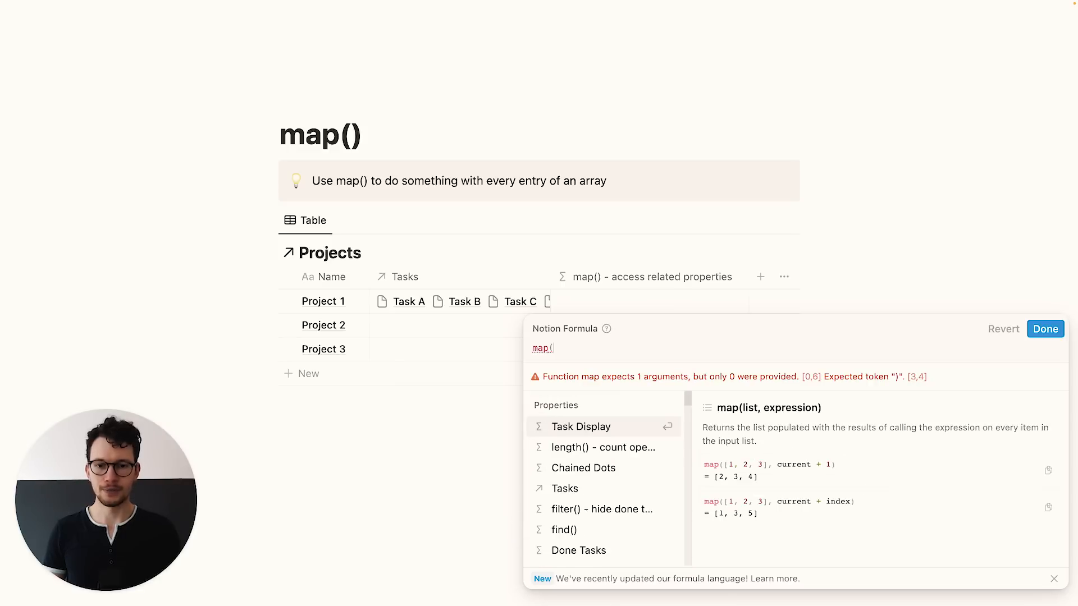
pyautogui.click(563, 488)
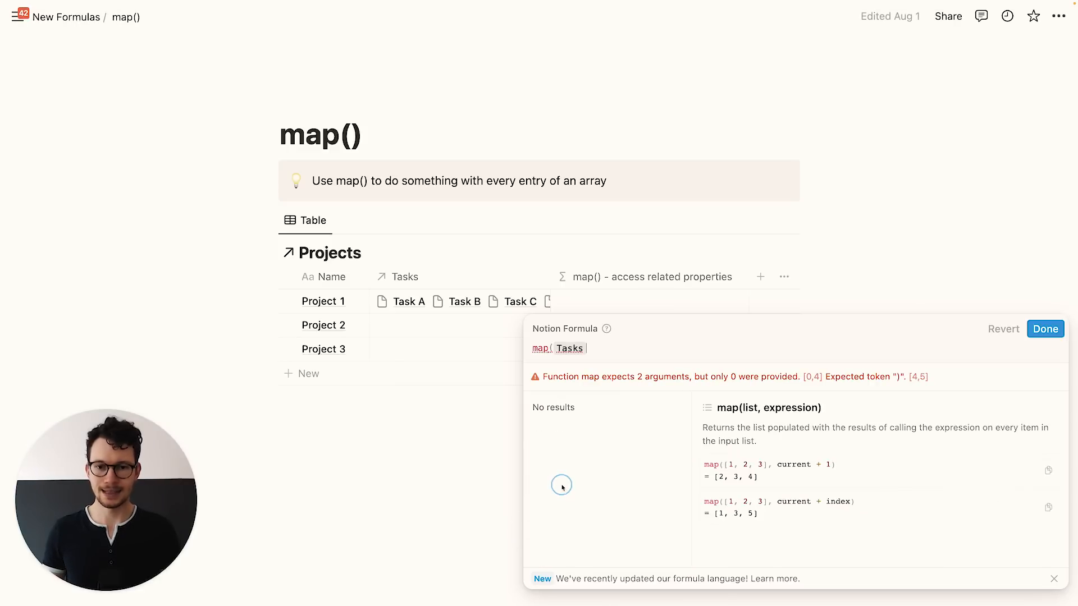
pyautogui.write(',')
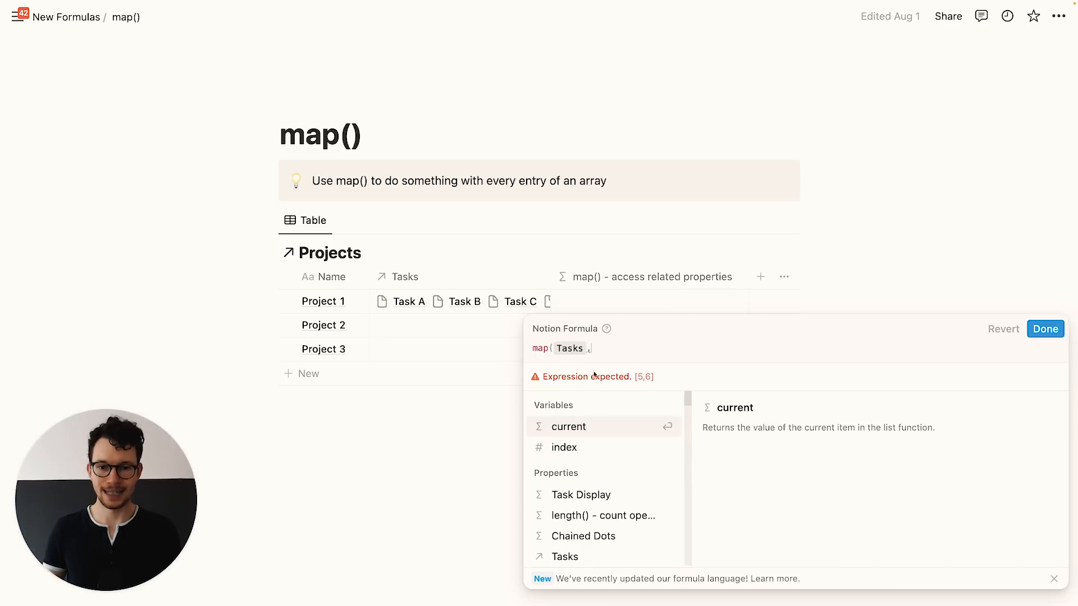
pyautogui.click(569, 428)
pyautogui.write(')')
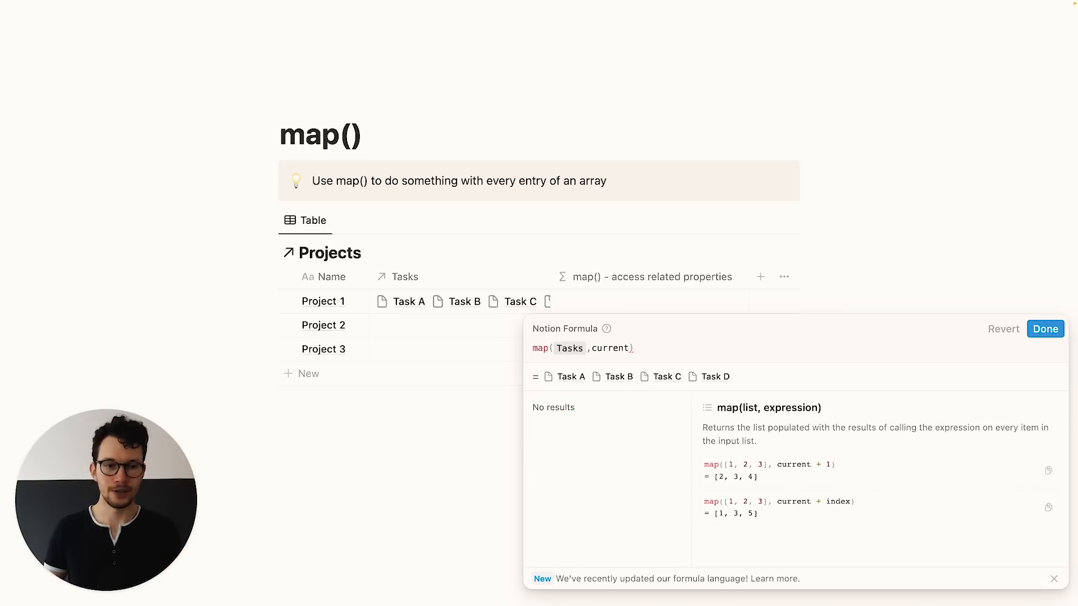
pyautogui.click(1046, 329)
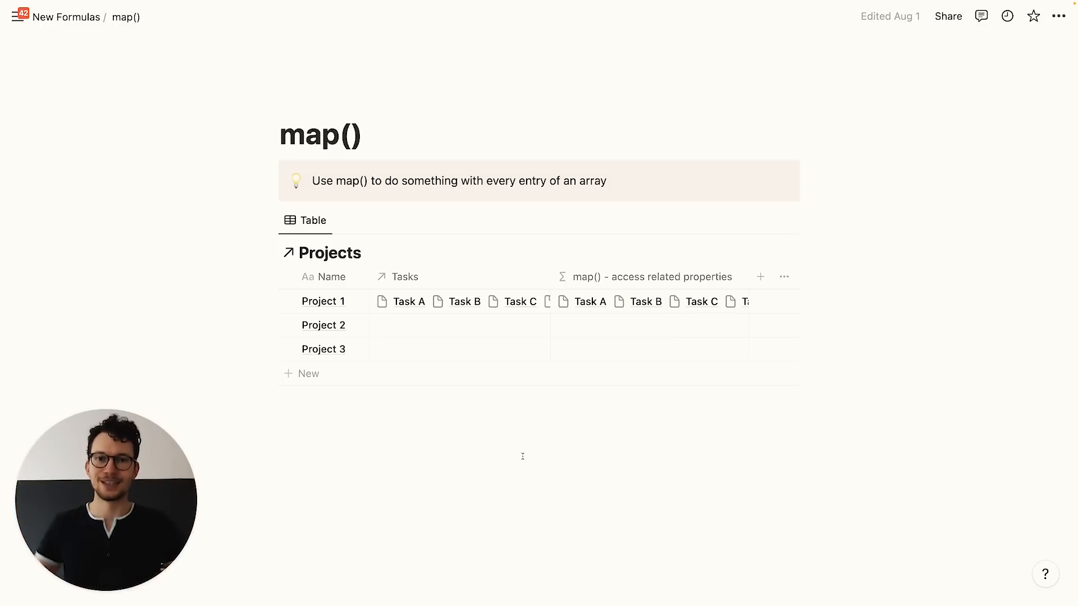
# Extend the map() formula to return current.Due Date for each task, save it, and close the property settings
pyautogui.click(692, 278)
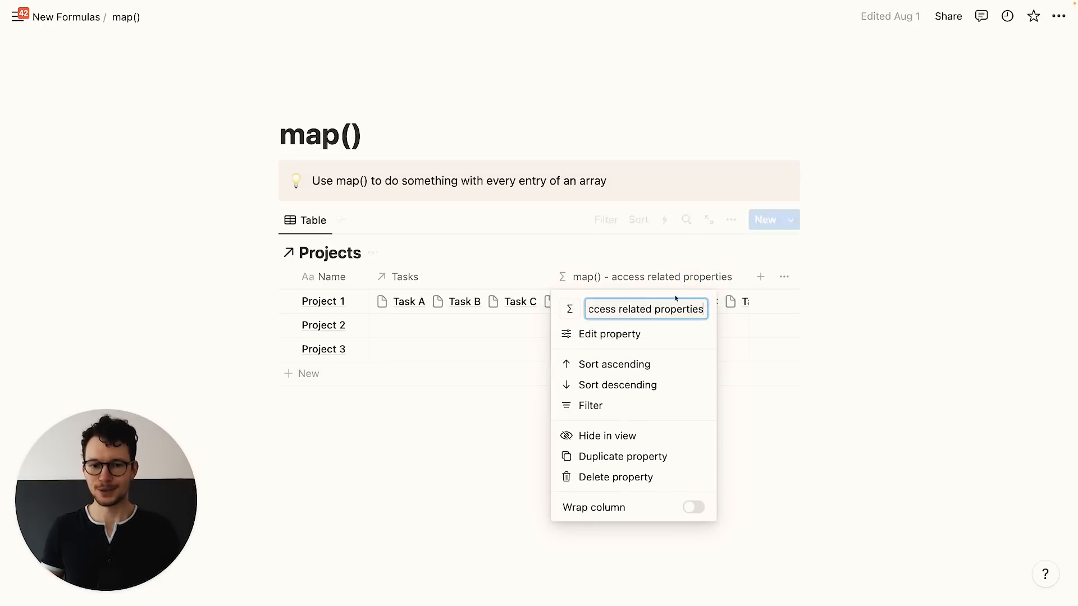
pyautogui.click(612, 332)
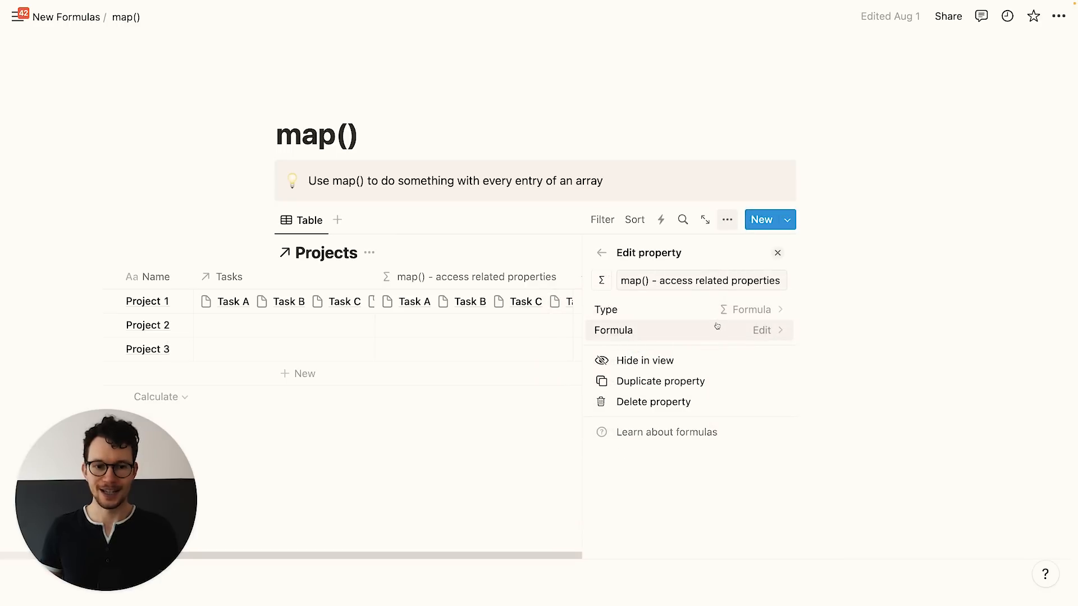
pyautogui.click(719, 330)
pyautogui.click(350, 374)
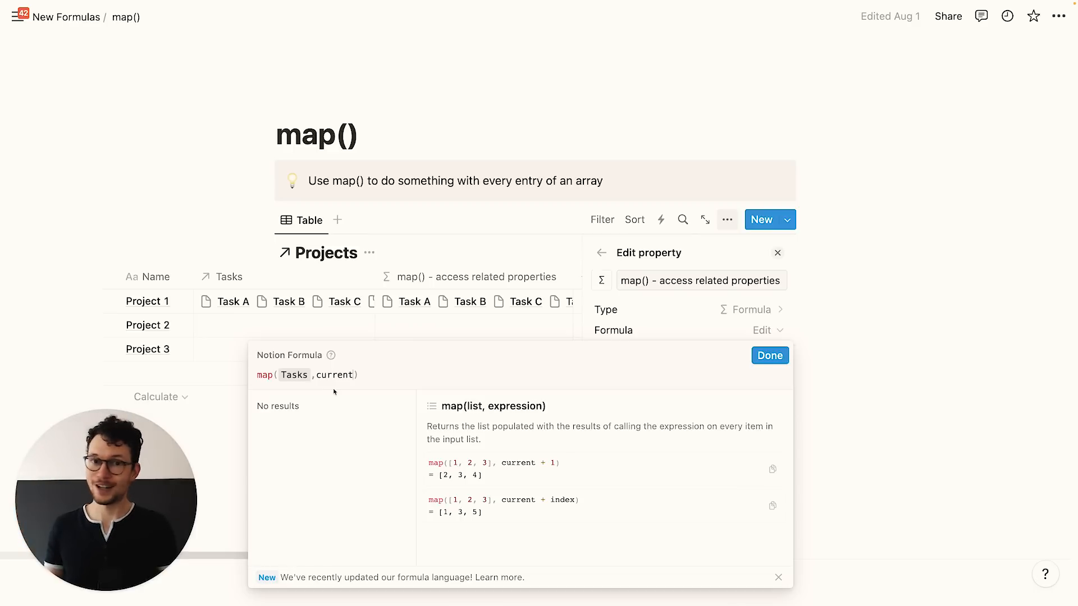
pyautogui.write('.')
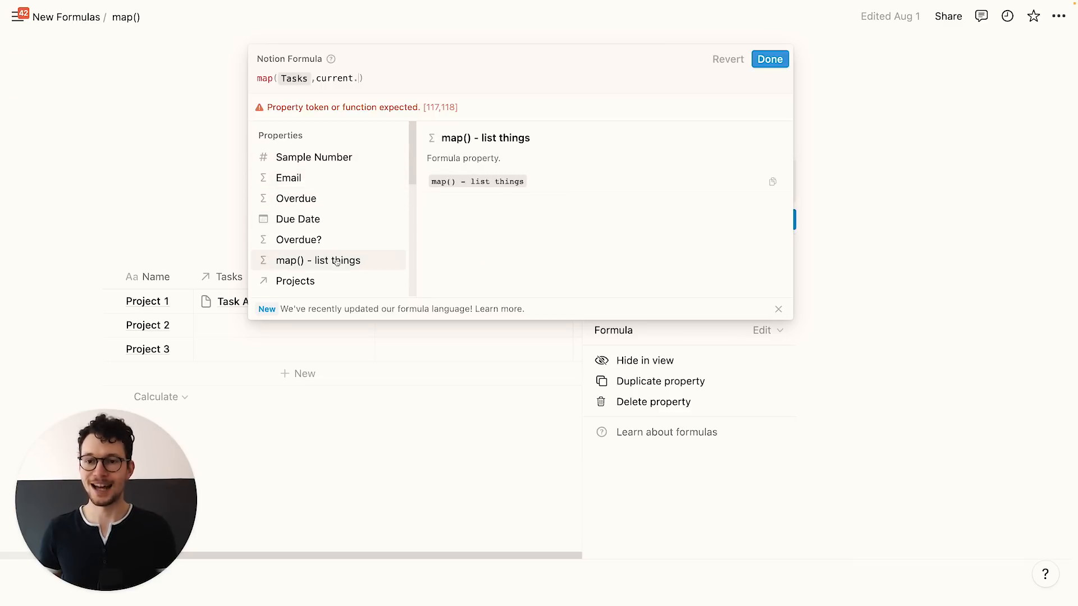
pyautogui.click(338, 223)
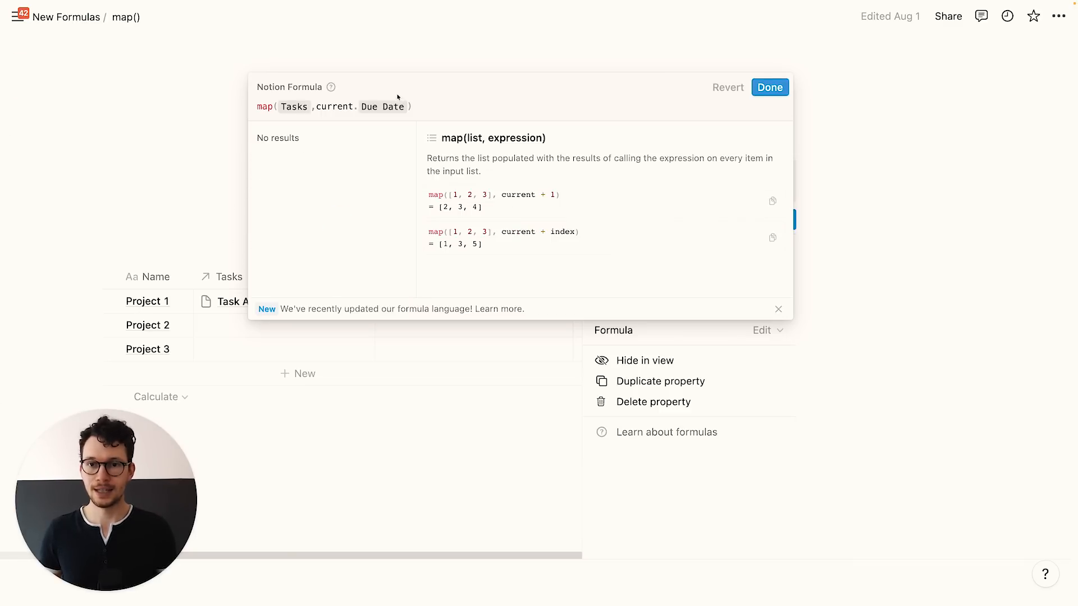
pyautogui.click(778, 96)
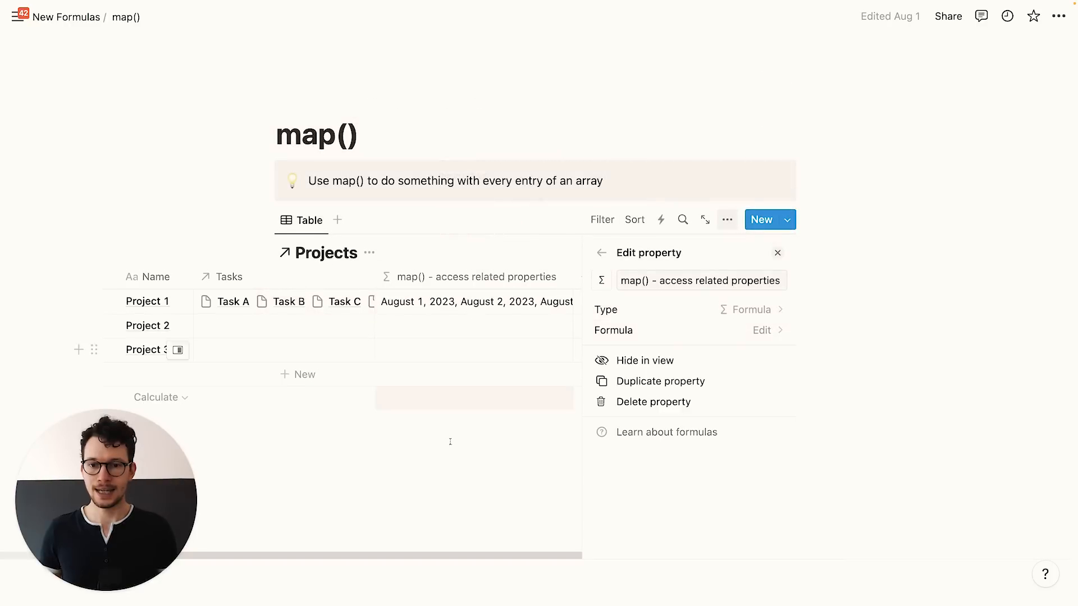
pyautogui.click(452, 476)
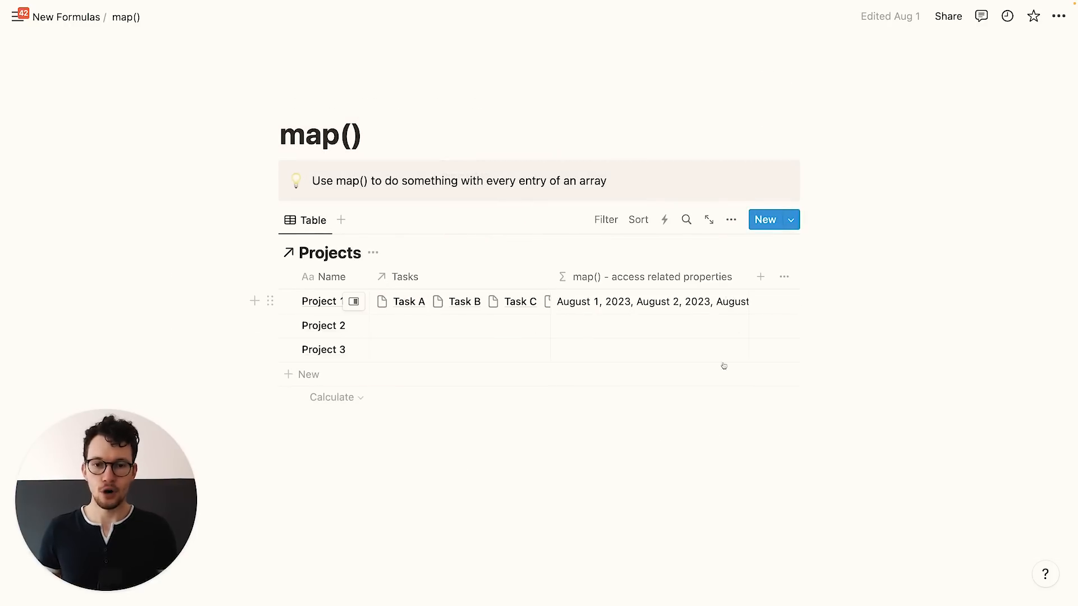
# Replace Due Date with Done? after current in the map() formula and save it
pyautogui.click(661, 305)
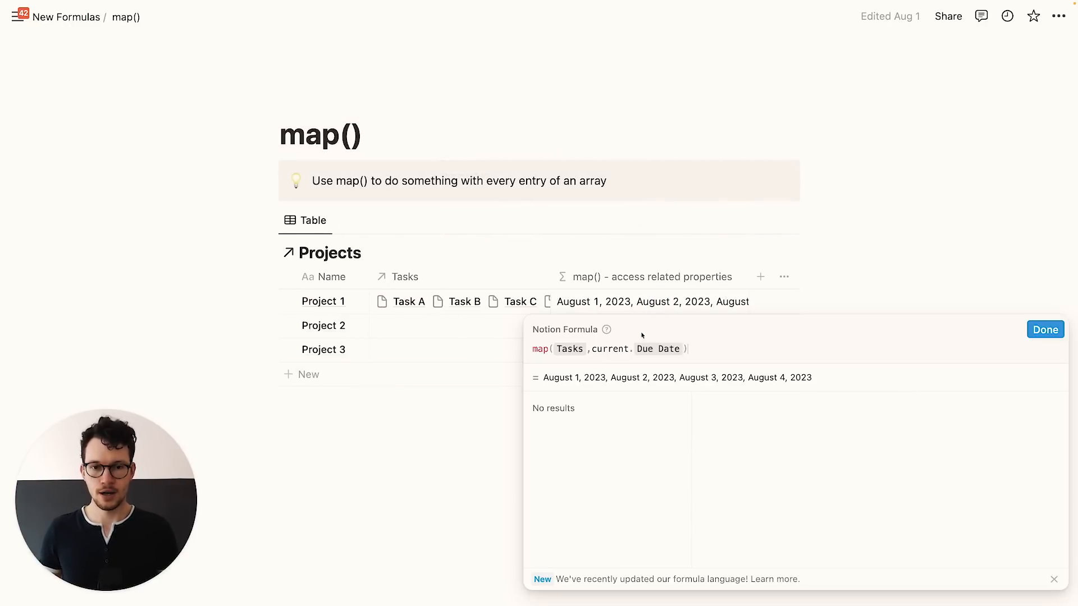
pyautogui.click(685, 346)
pyautogui.press('BackSpace')
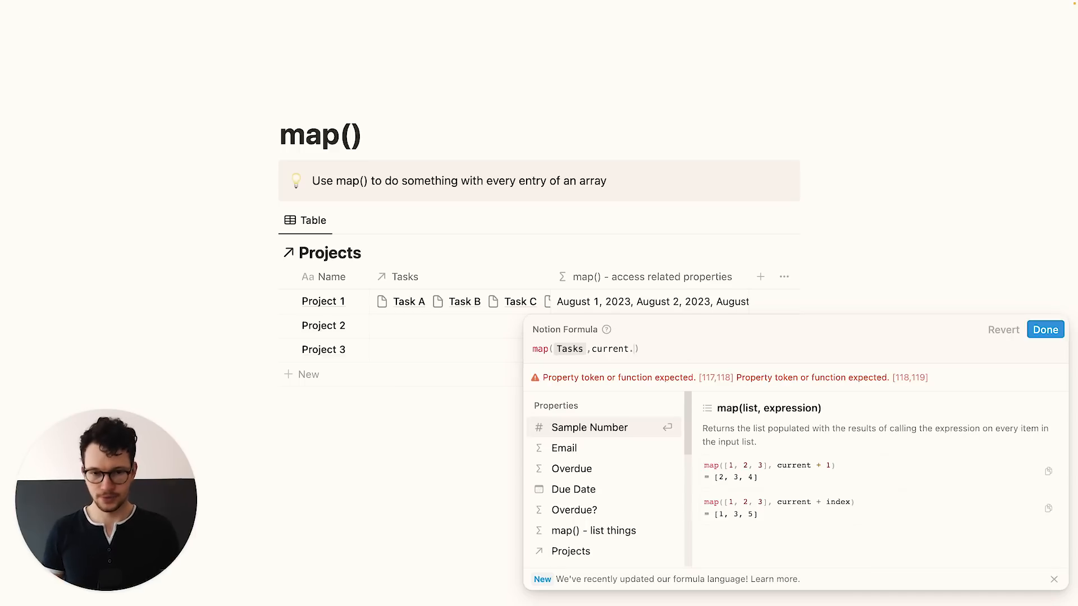
pyautogui.scroll(-3, 618, 476)
pyautogui.scroll(-2, 620, 475)
pyautogui.scroll(1, 621, 471)
pyautogui.click(620, 466)
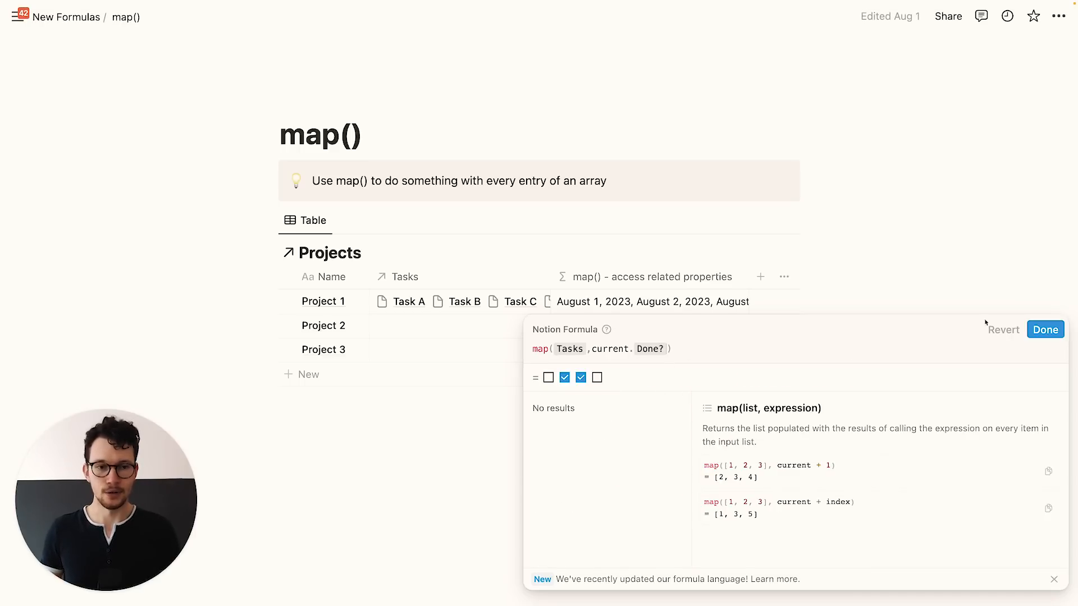
pyautogui.click(1045, 331)
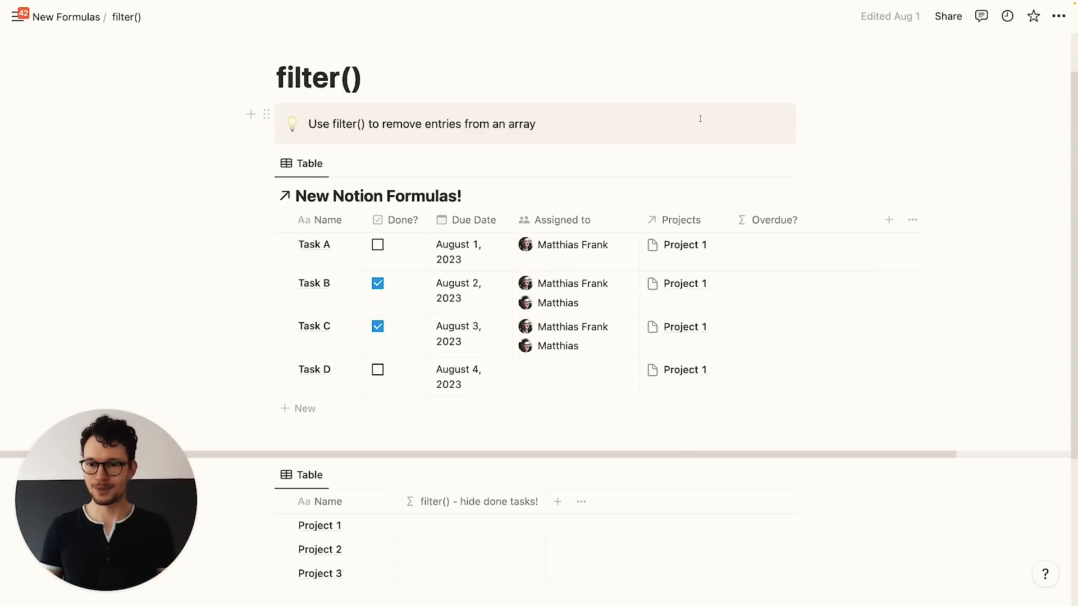
pyautogui.scroll(-2, 700, 118)
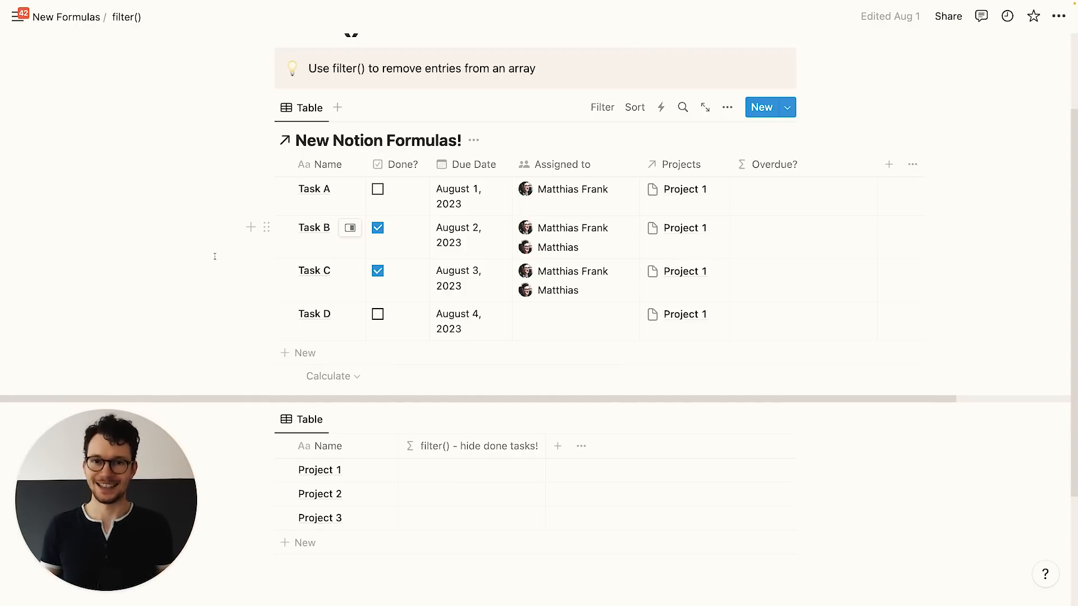
pyautogui.scroll(-3, 219, 281)
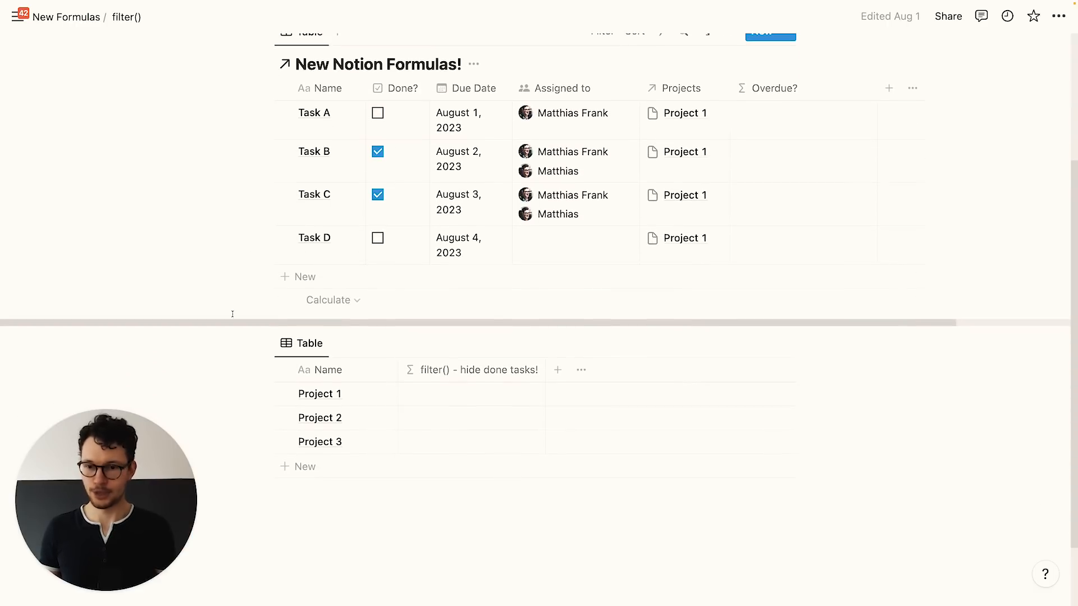
pyautogui.scroll(-1, 421, 345)
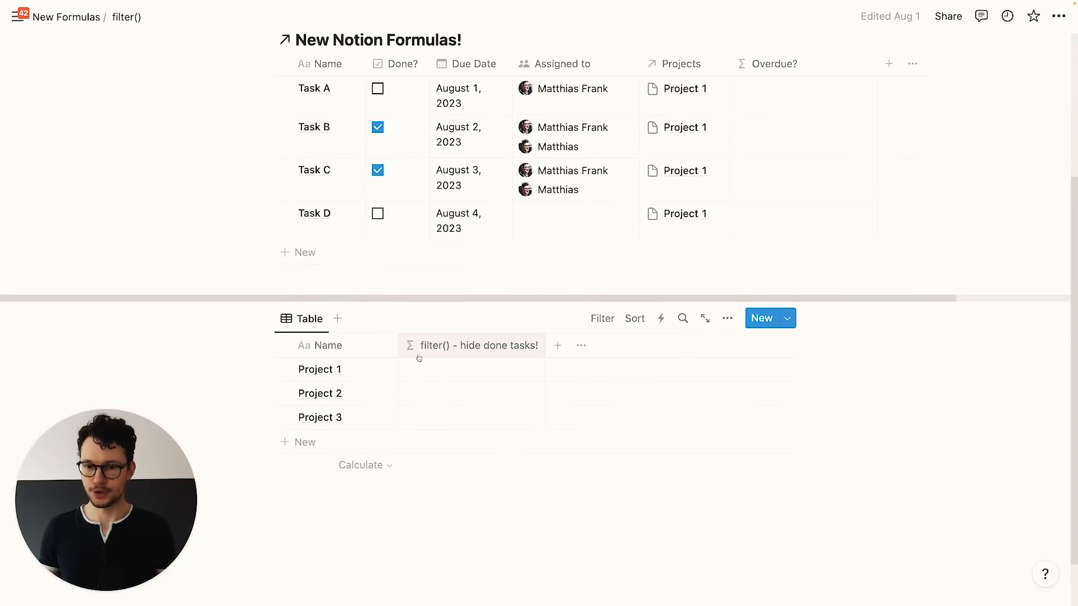
# Start Project 1's "filter() - hide done tasks!" formula with filter(Tasks, leaving the condition open
pyautogui.click(450, 371)
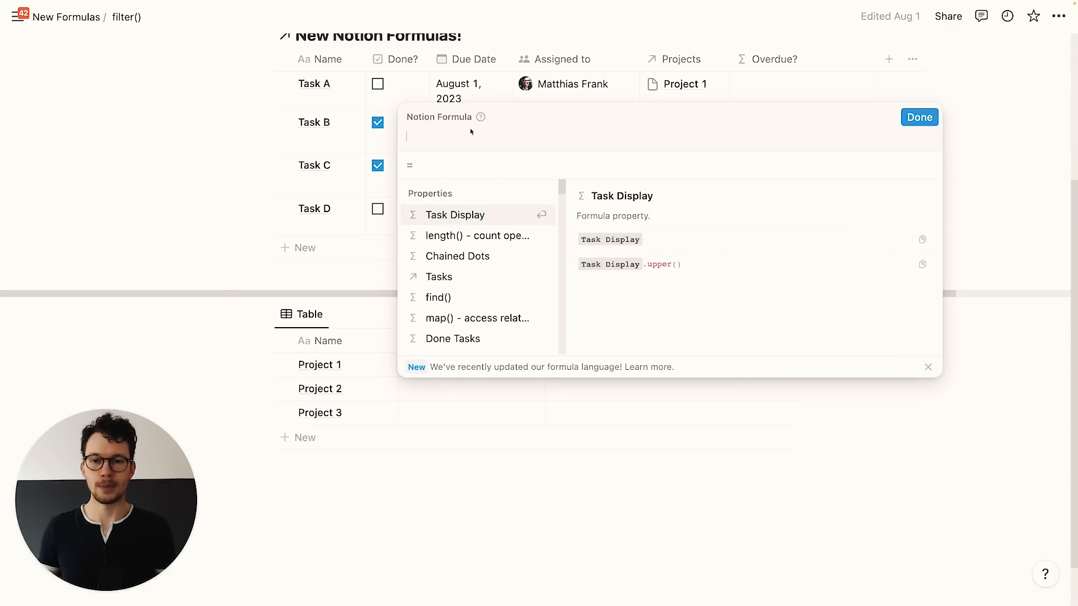
pyautogui.press('Down')
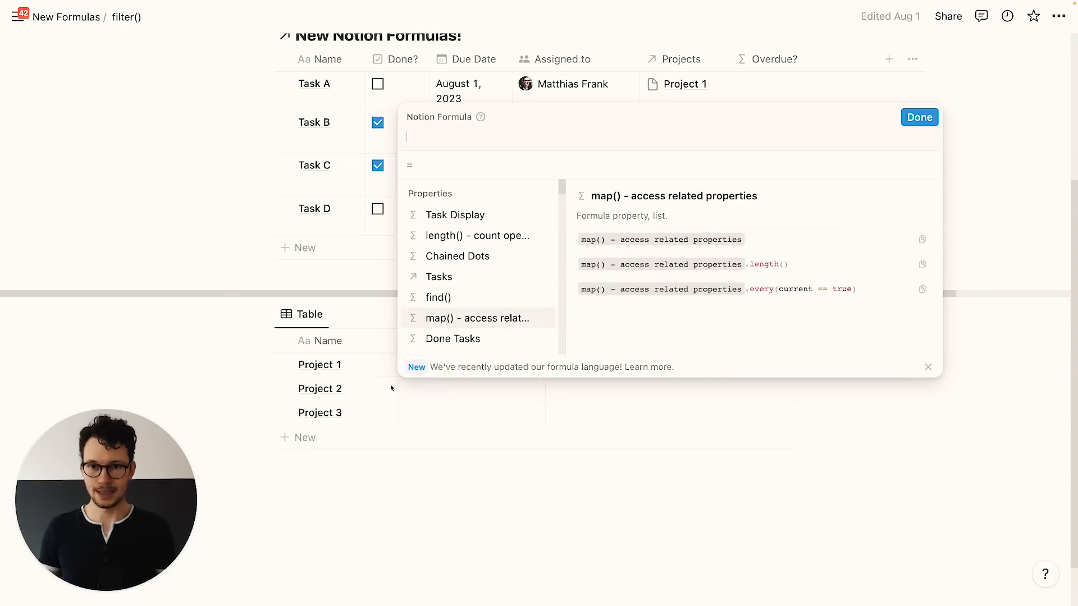
pyautogui.write('filter(')
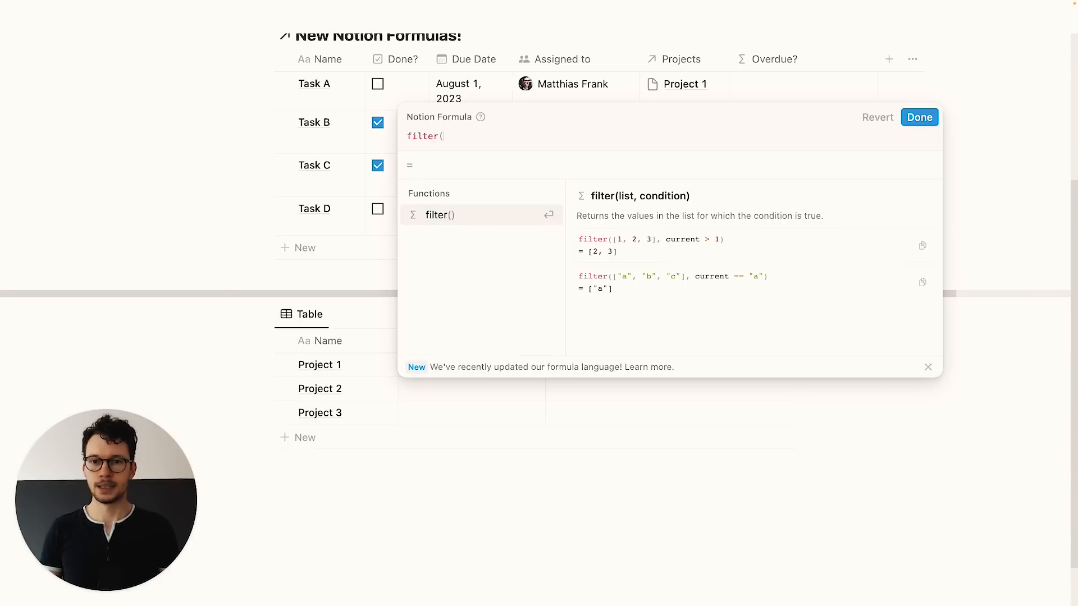
pyautogui.click(418, 134)
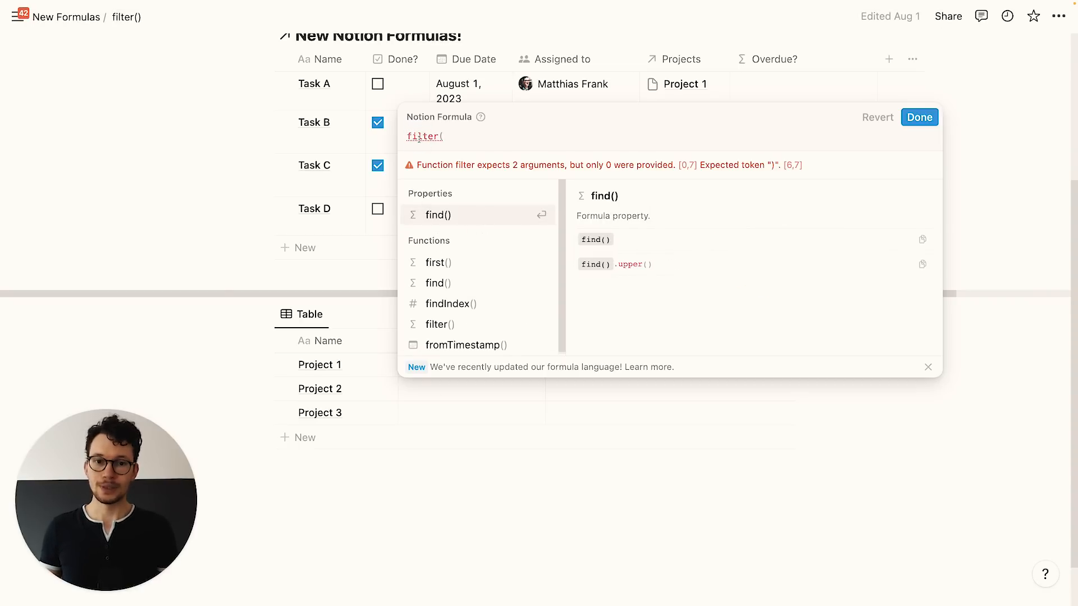
pyautogui.click(473, 137)
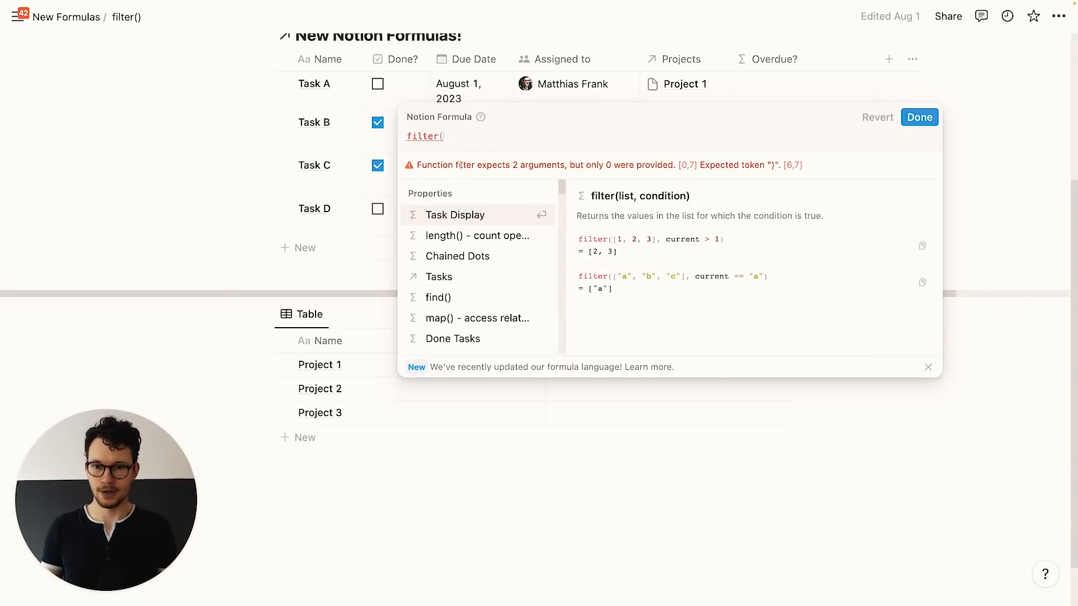
pyautogui.click(454, 275)
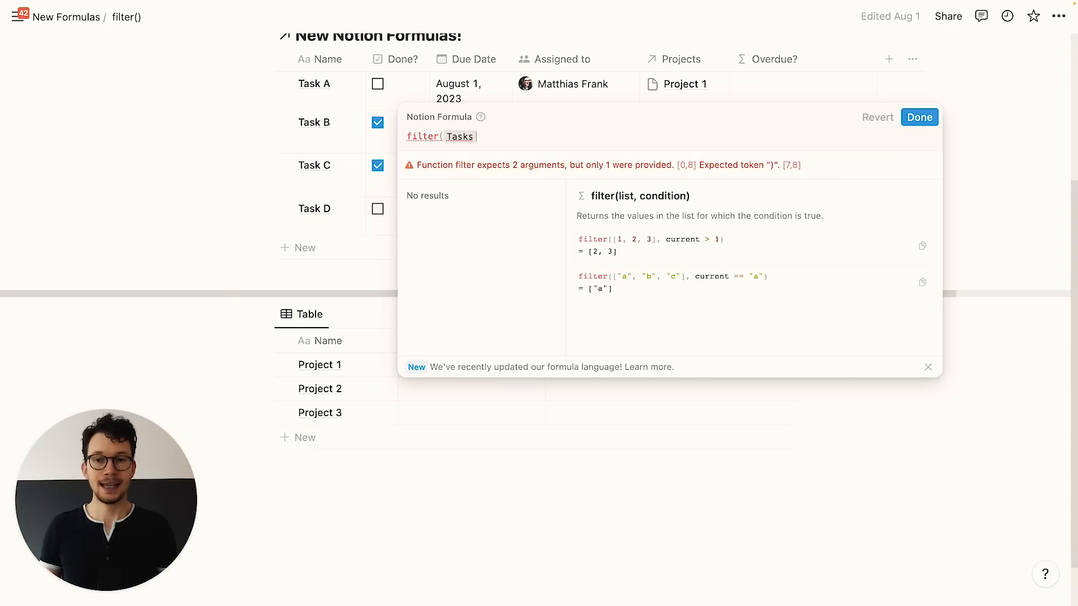
pyautogui.write(',')
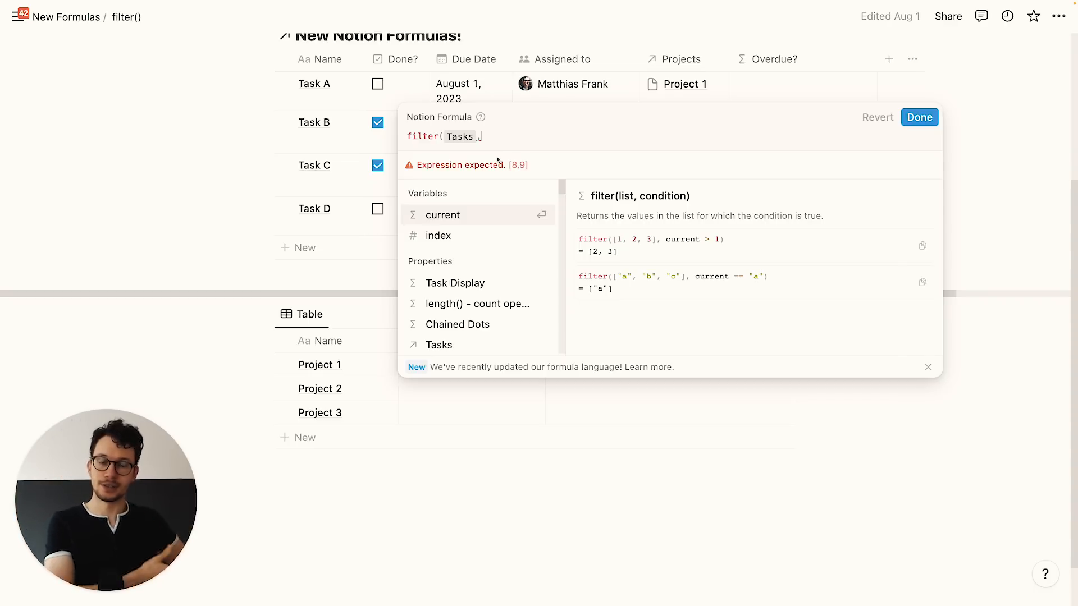
# Complete the filter() formula with the condition current.Done?==false and save it
pyautogui.click(449, 217)
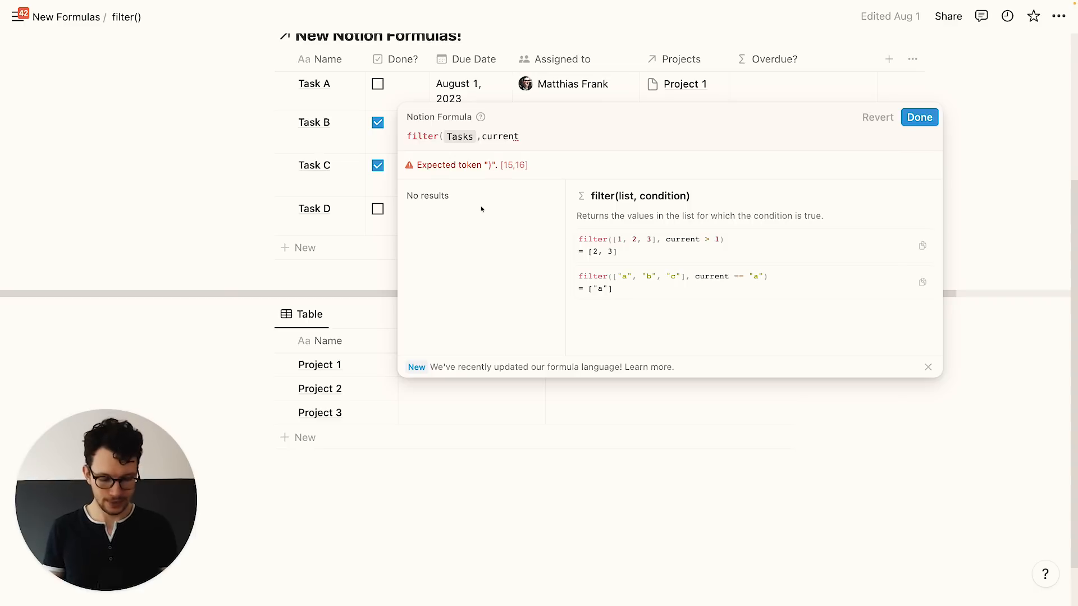
pyautogui.write('.')
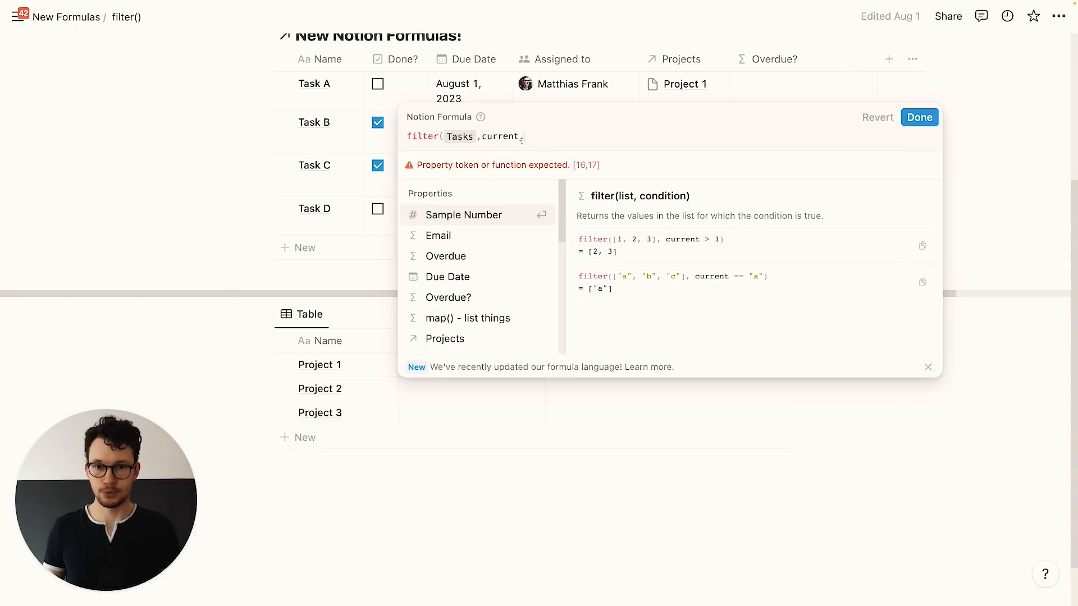
pyautogui.scroll(-3, 518, 236)
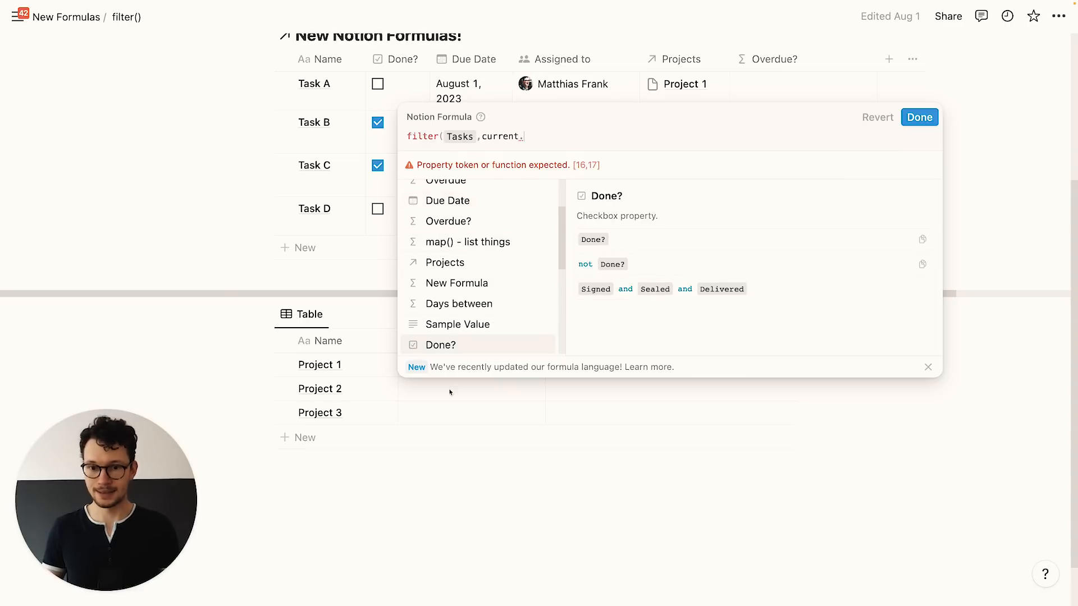
pyautogui.click(452, 345)
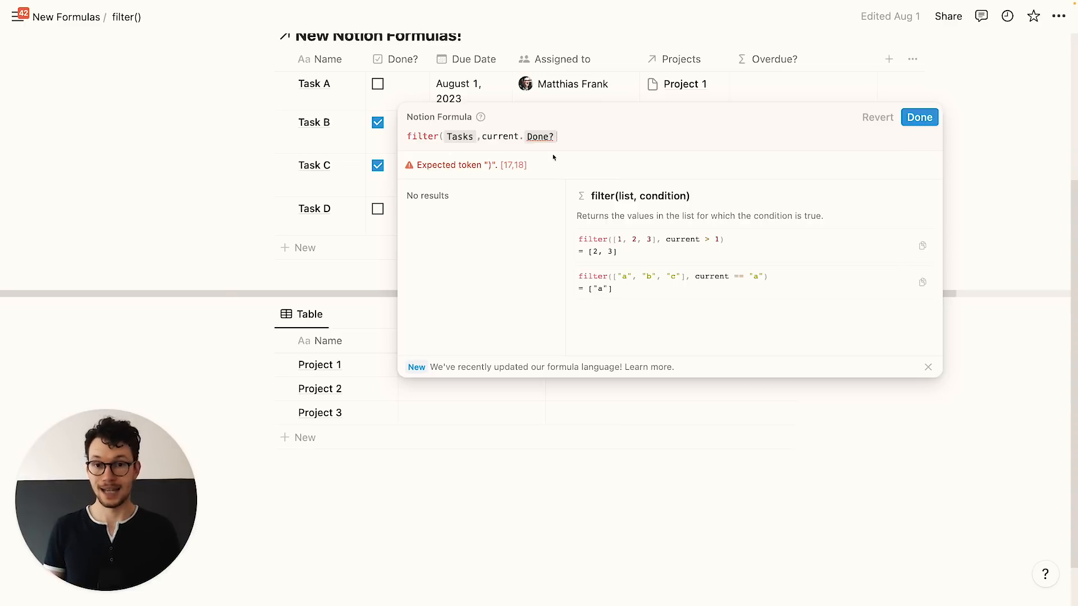
pyautogui.write('==false')
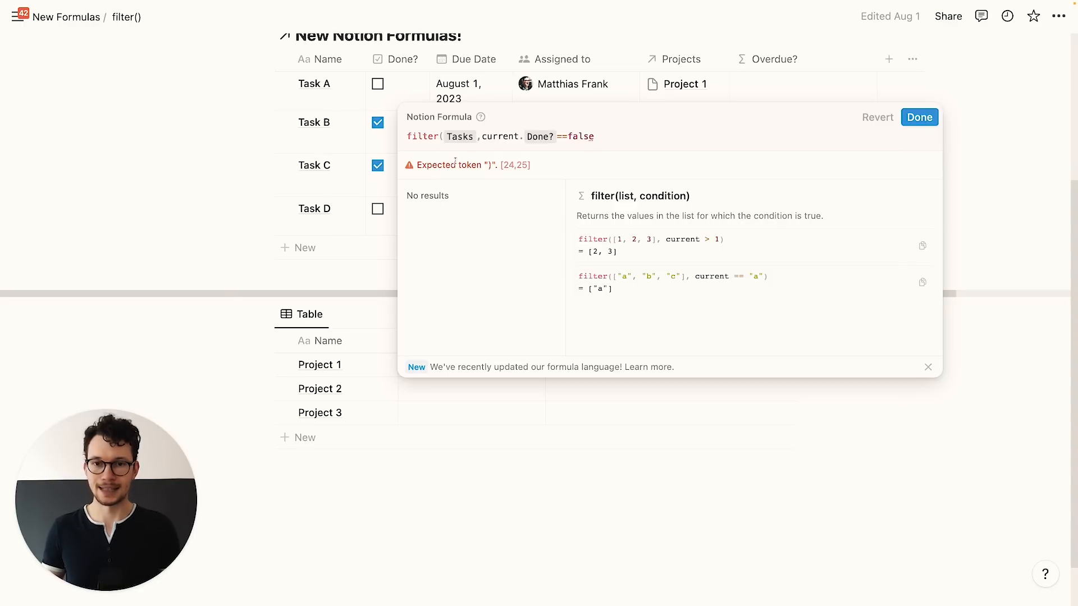
pyautogui.click(503, 139)
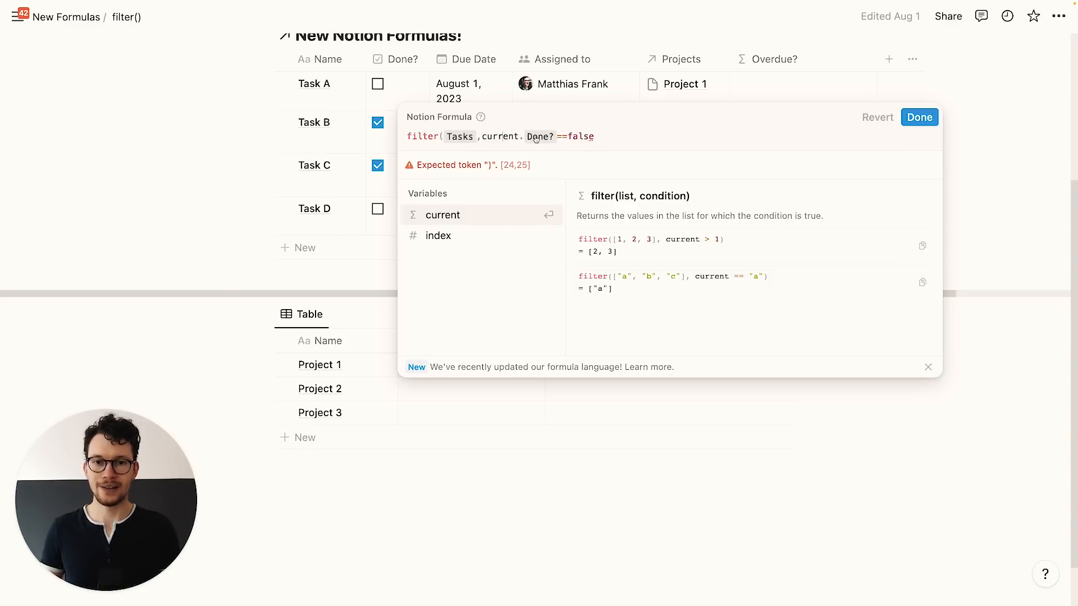
pyautogui.click(605, 138)
pyautogui.write(')')
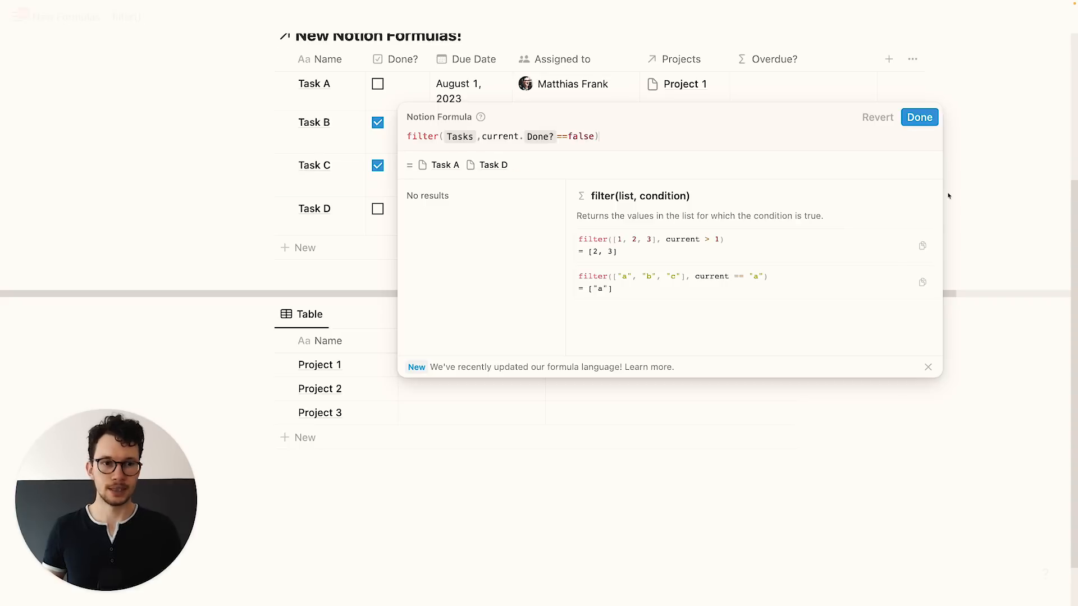
pyautogui.click(920, 125)
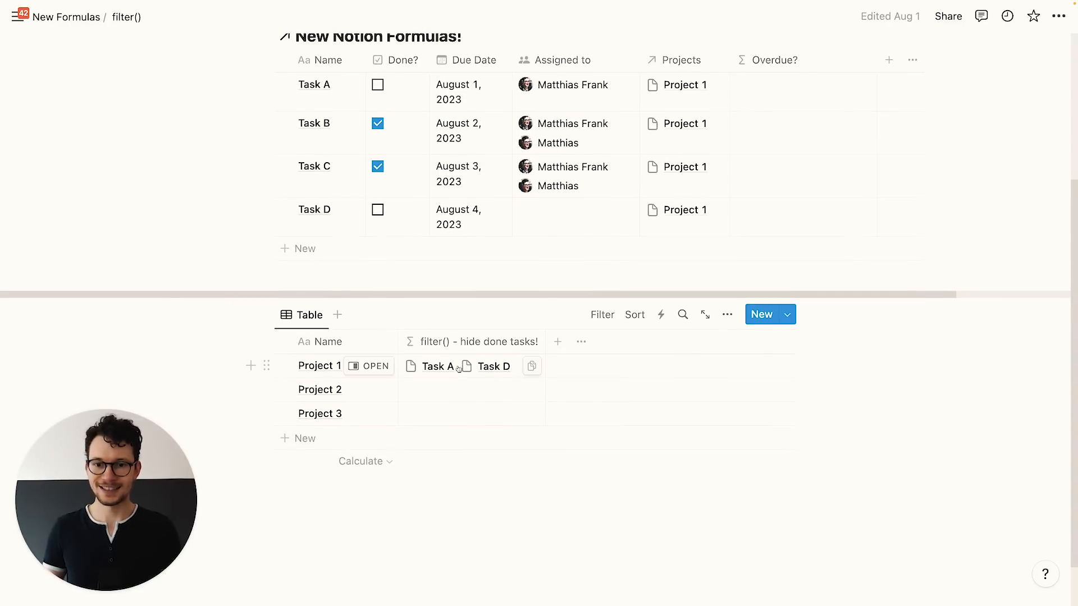
# Uncheck Task B's Done? checkbox and check it again to test the filter() formula
pyautogui.click(377, 125)
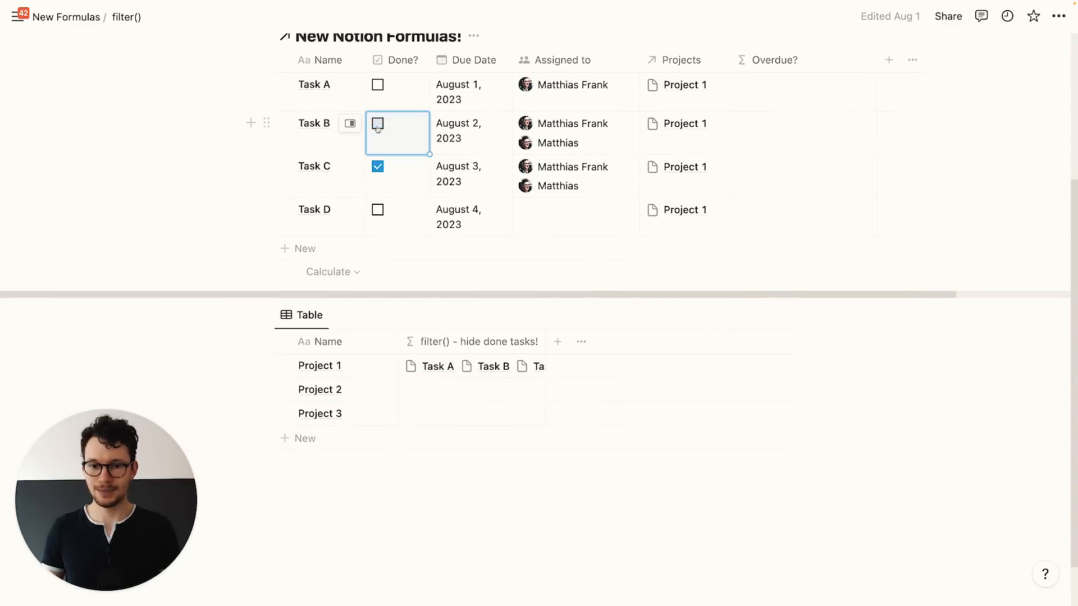
pyautogui.click(378, 124)
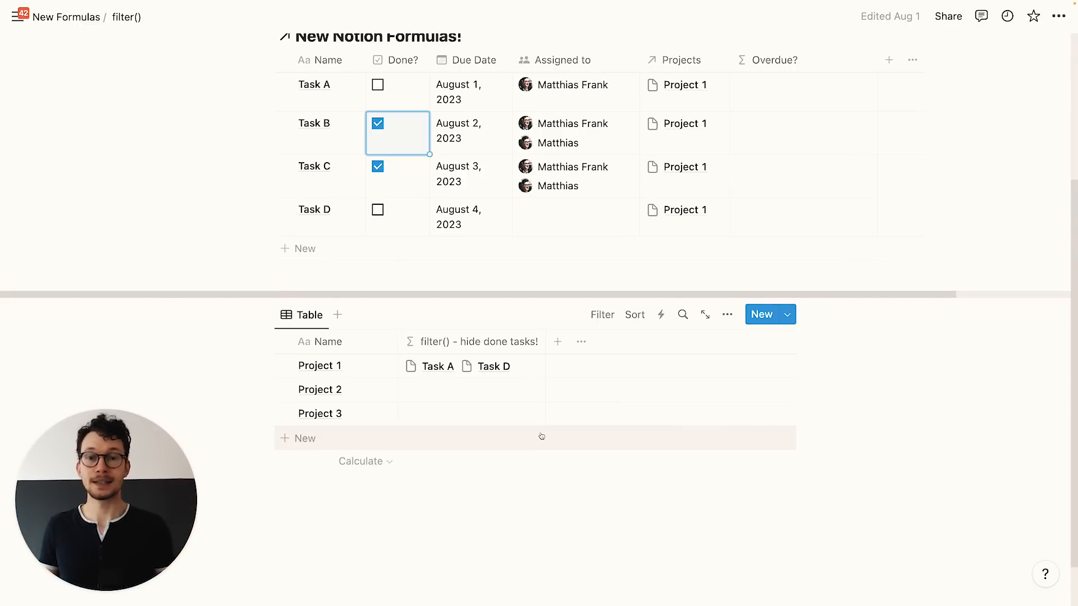
pyautogui.scroll(1, 542, 436)
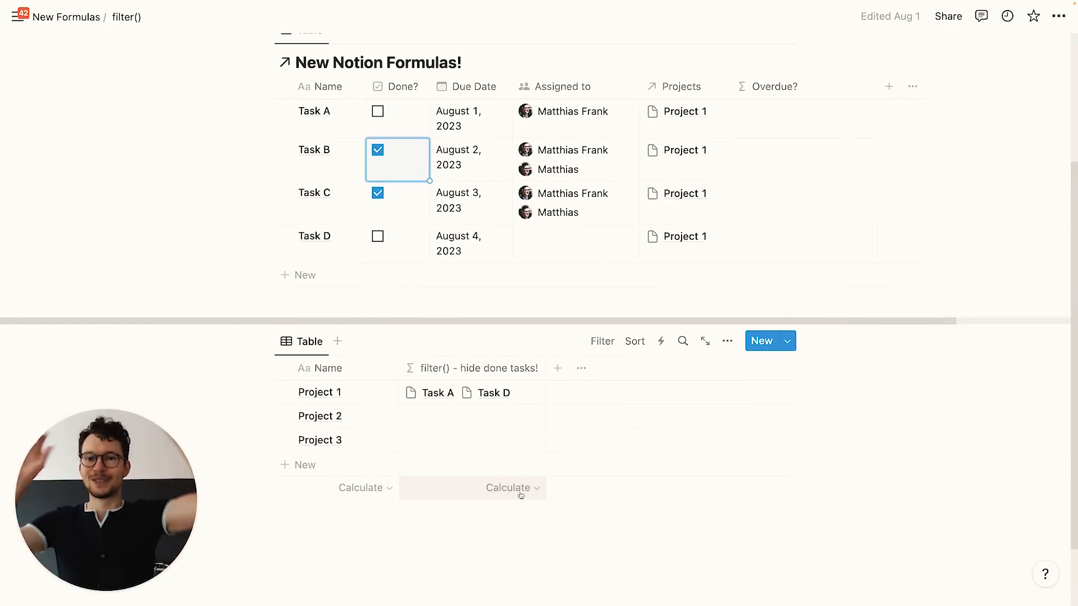
# Open the formula of the "filter() - hide done tasks!" property for editing
pyautogui.click(494, 368)
pyautogui.click(414, 166)
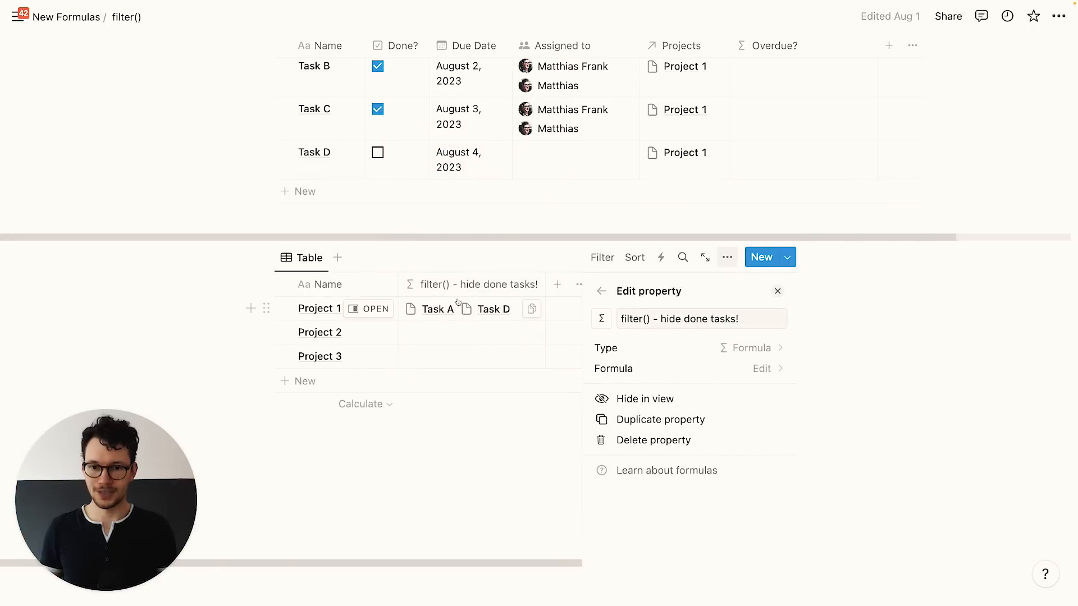
pyautogui.click(657, 377)
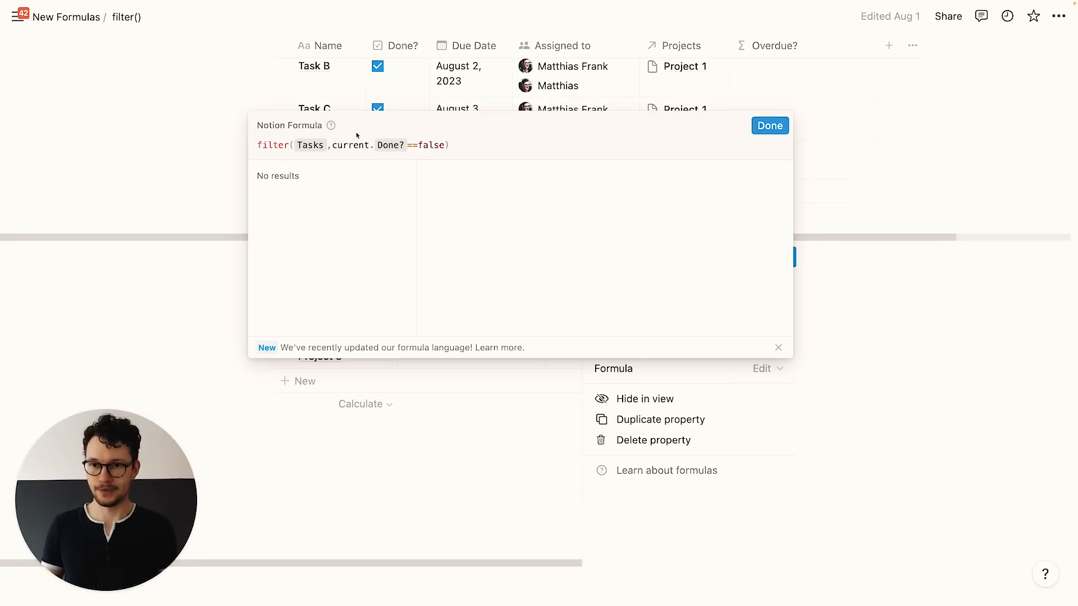
pyautogui.click(257, 144)
pyautogui.write('map(')
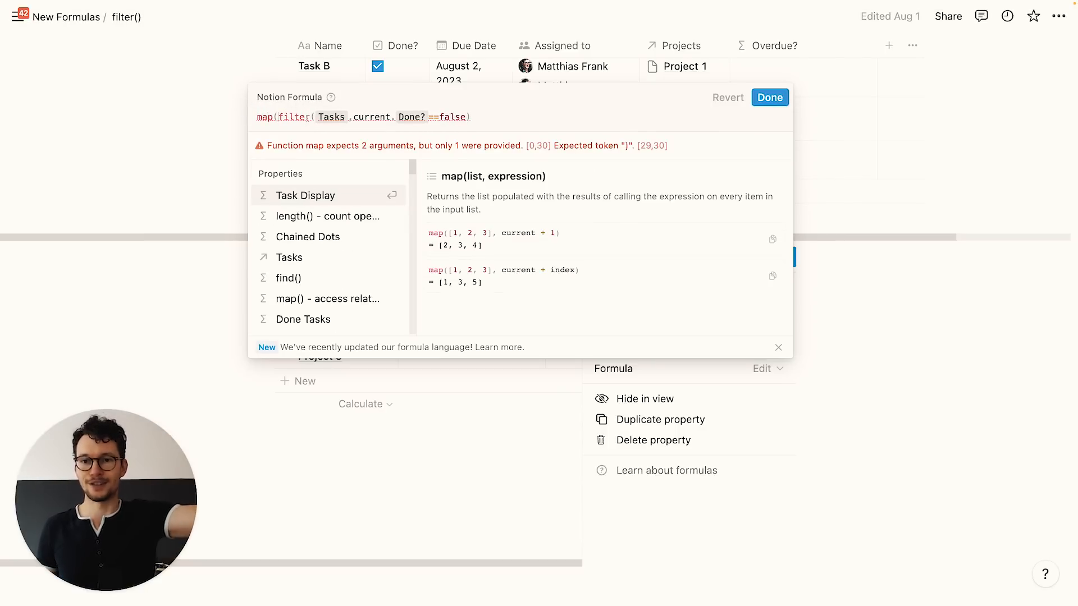
pyautogui.moveTo(276, 114); pyautogui.dragTo(240, 115)
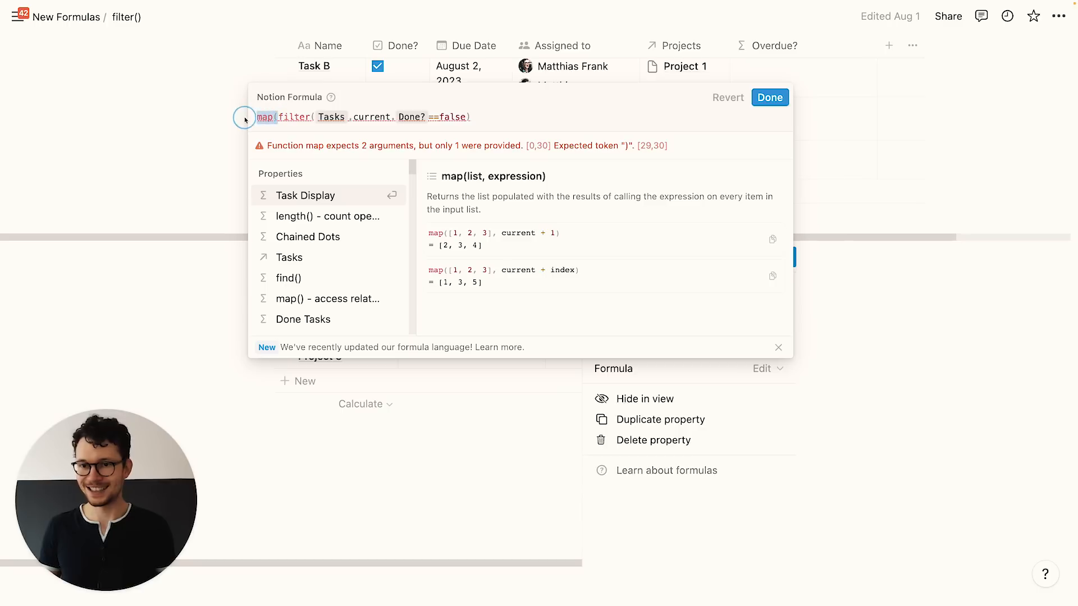
pyautogui.press('BackSpace')
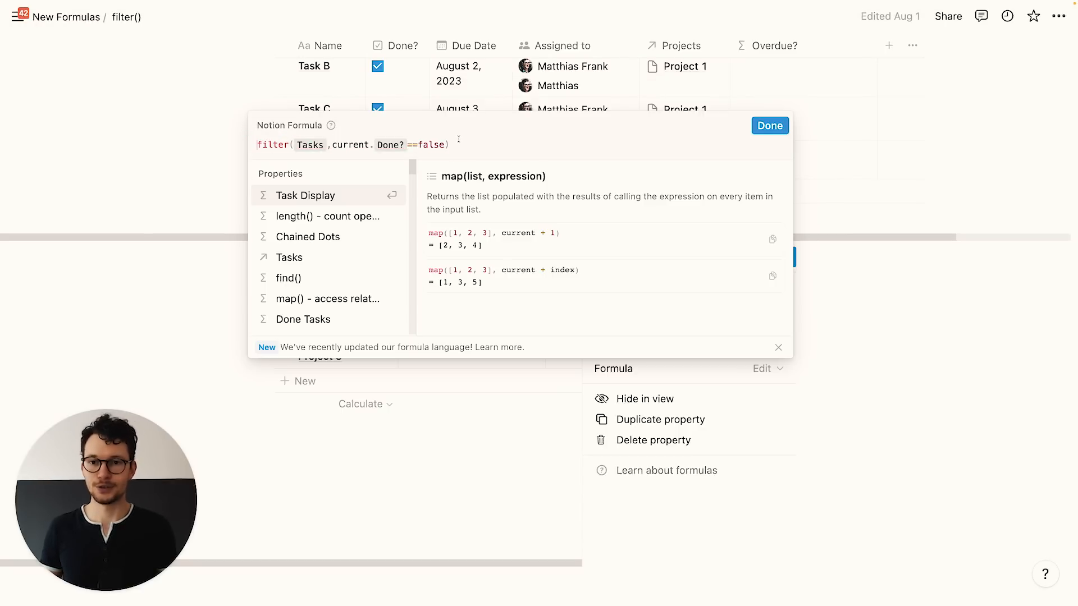
# Chain .map(current.Due Date) onto the end of the filter() formula and save it
pyautogui.click(468, 148)
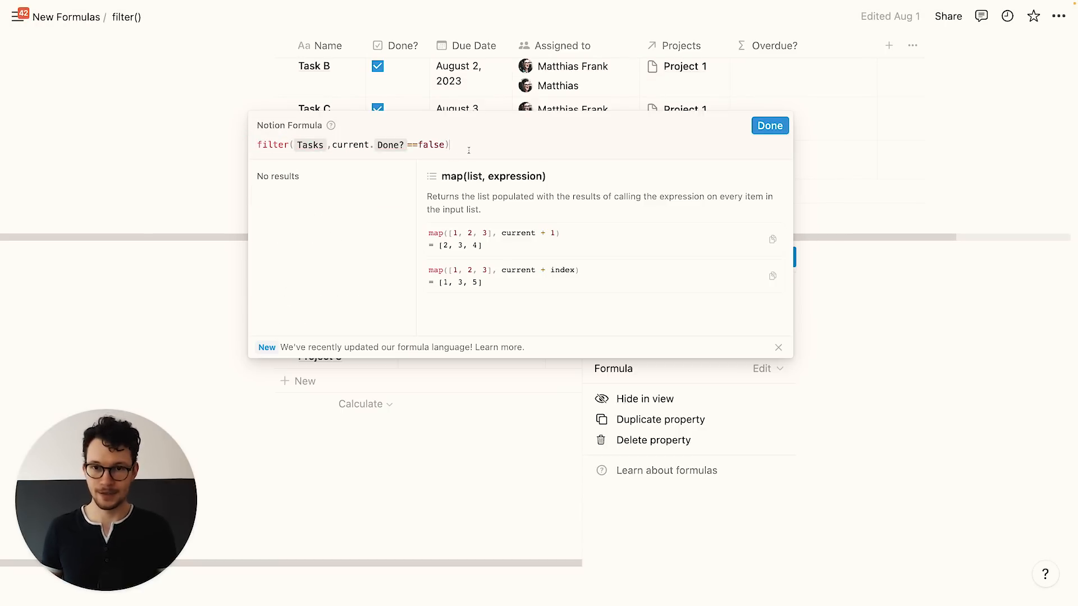
pyautogui.write('.map(')
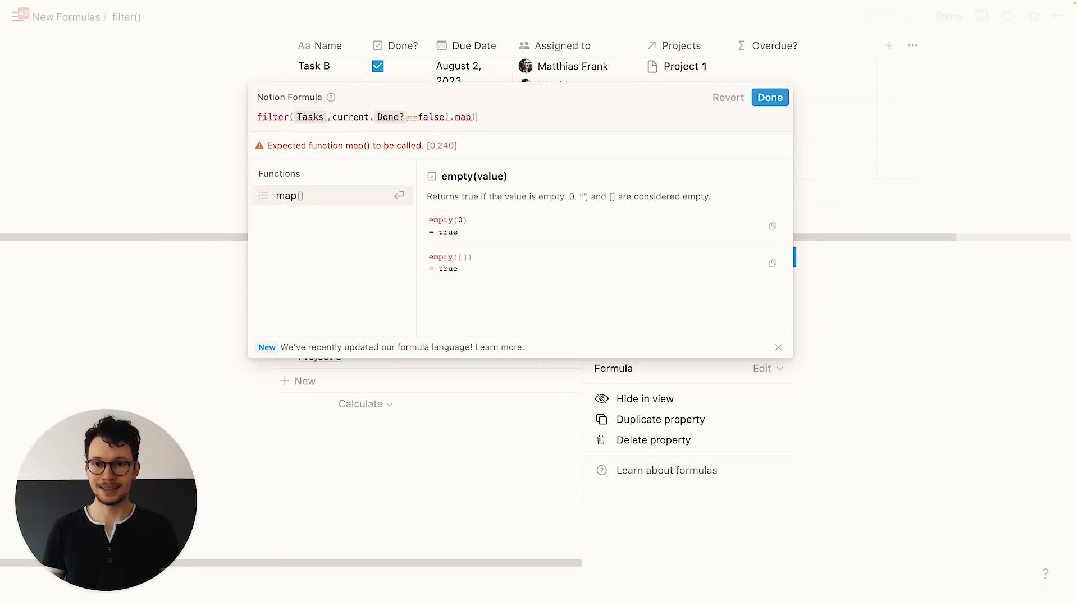
pyautogui.click(333, 195)
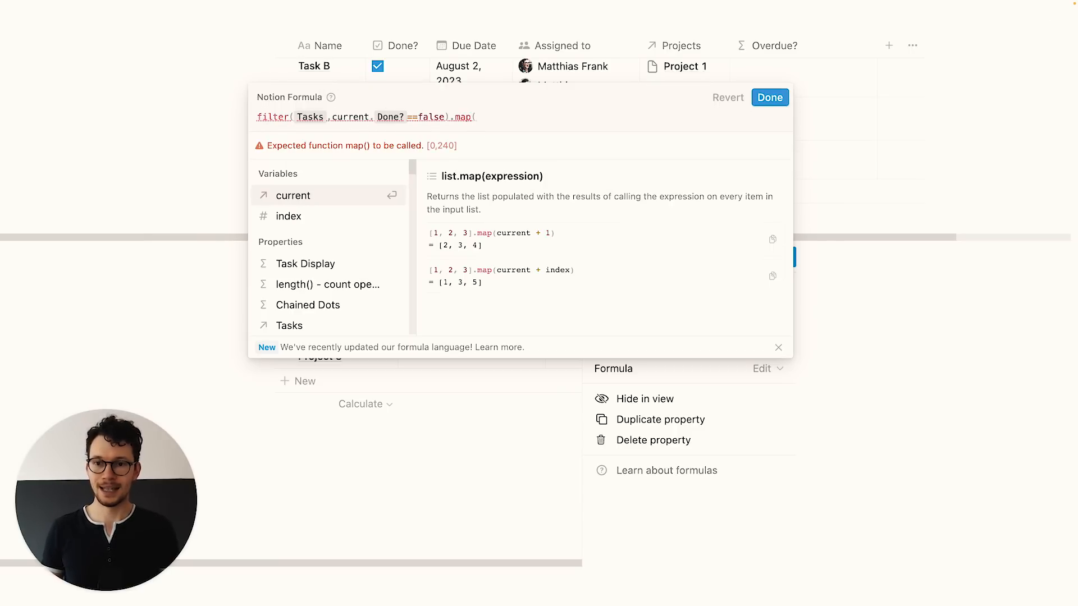
pyautogui.click(333, 196)
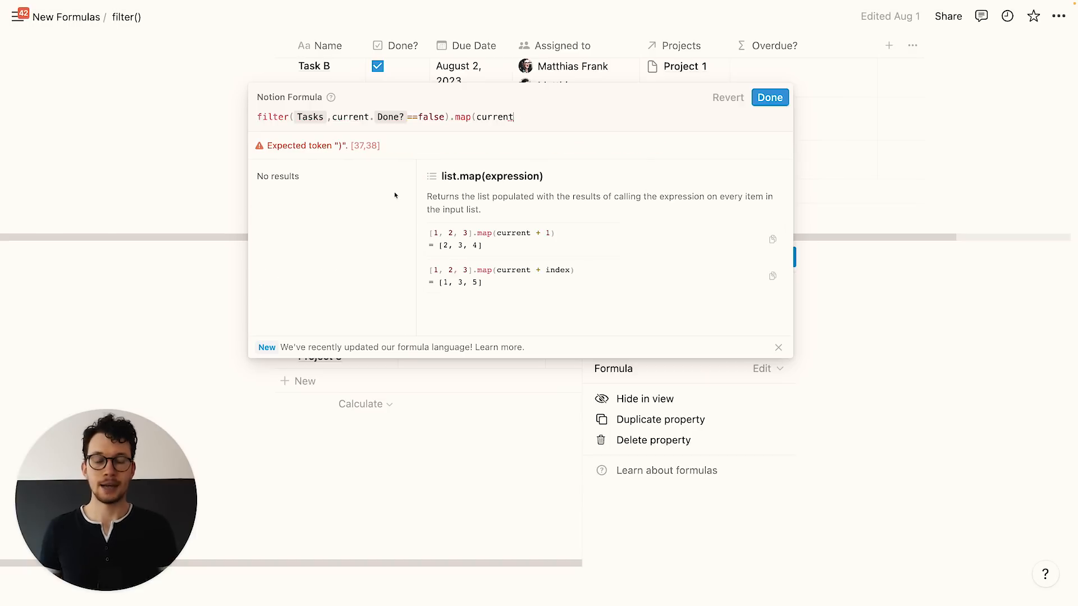
pyautogui.write('.')
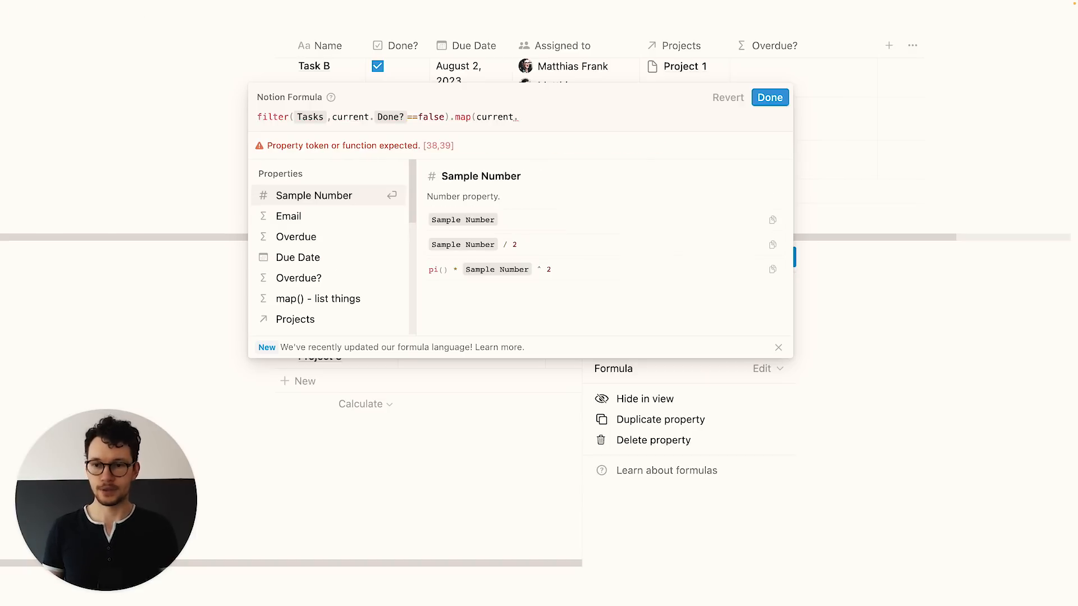
pyautogui.click(343, 257)
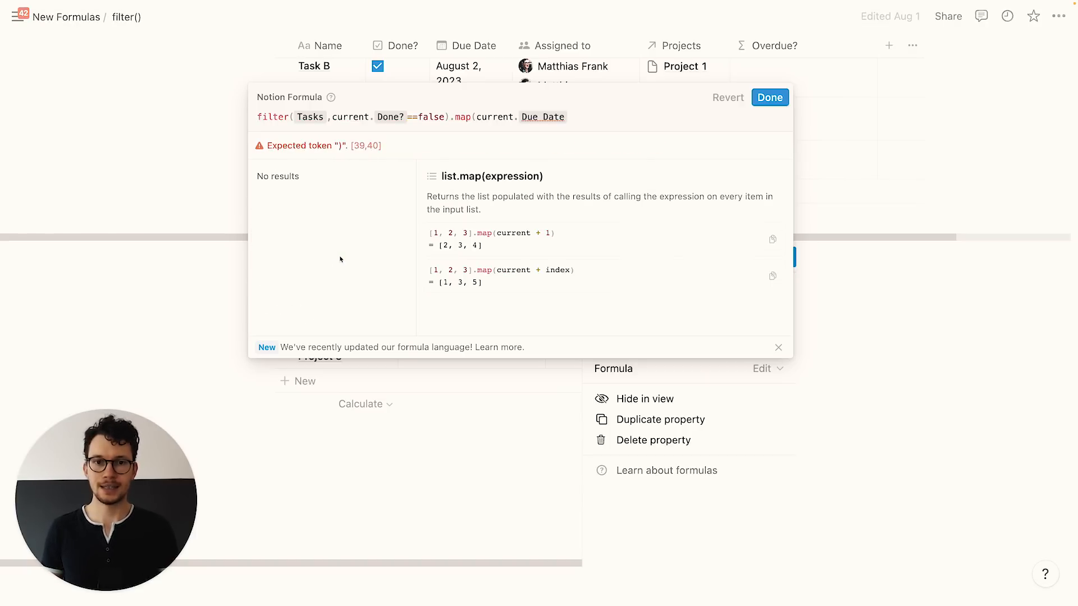
pyautogui.write(')')
pyautogui.click(770, 126)
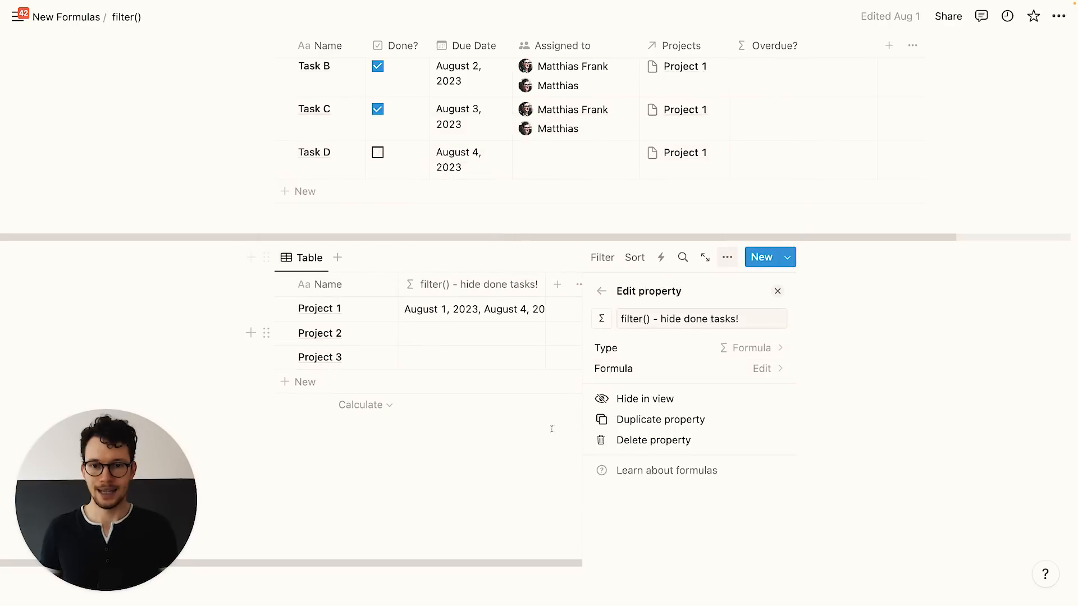
# Close the property settings and widen the "filter() - hide done tasks!" column to fit both dates
pyautogui.click(524, 452)
pyautogui.moveTo(546, 284); pyautogui.dragTo(582, 285)
pyautogui.scroll(3, 464, 152)
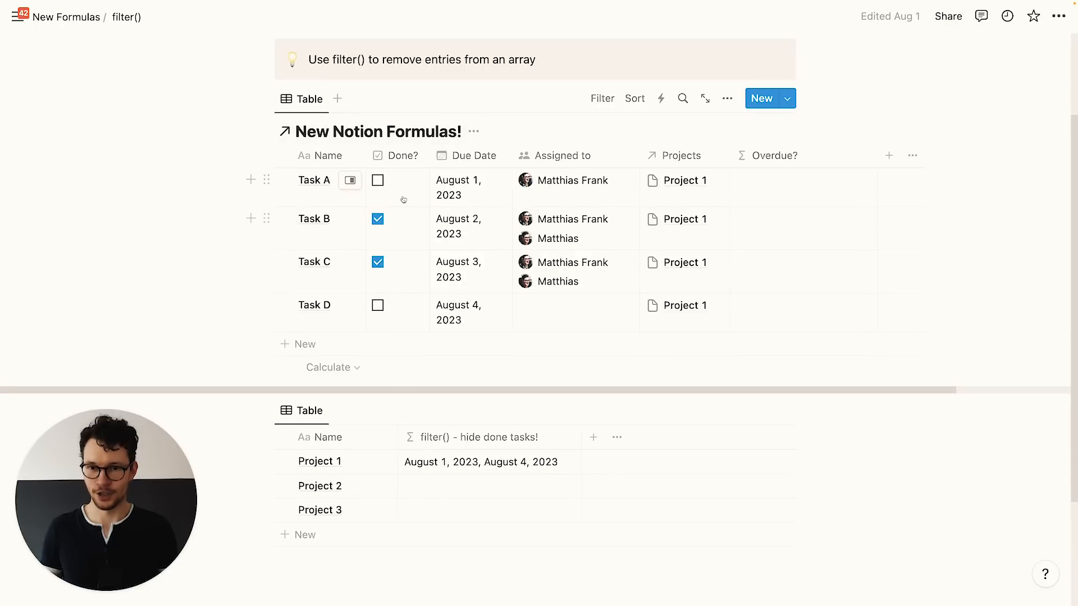
# Set Task A's due date to August 31, 2023
pyautogui.click(472, 190)
pyautogui.click(529, 383)
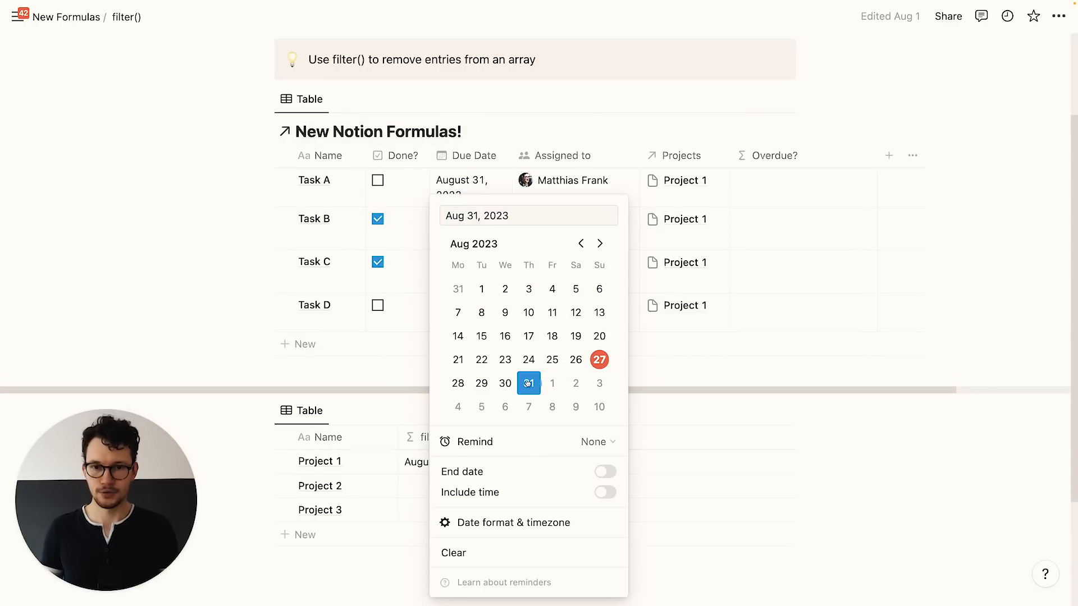
pyautogui.click(135, 279)
# Enter length("one") as the formula of the "length() - count open tasks!" property in the Projects table
pyautogui.scroll(-1, 505, 468)
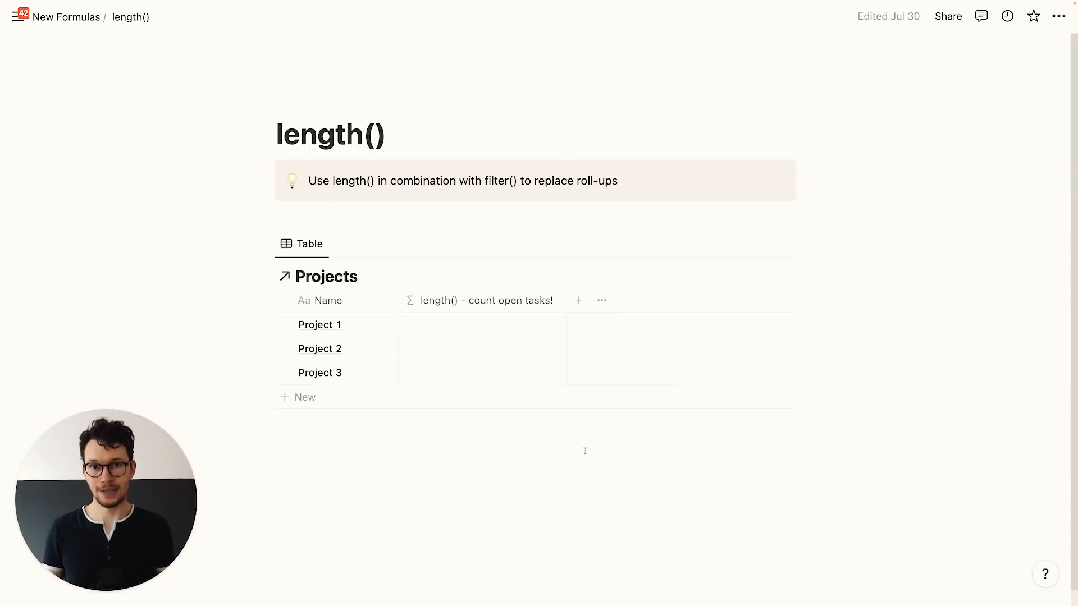
pyautogui.scroll(-1, 476, 358)
pyautogui.click(472, 325)
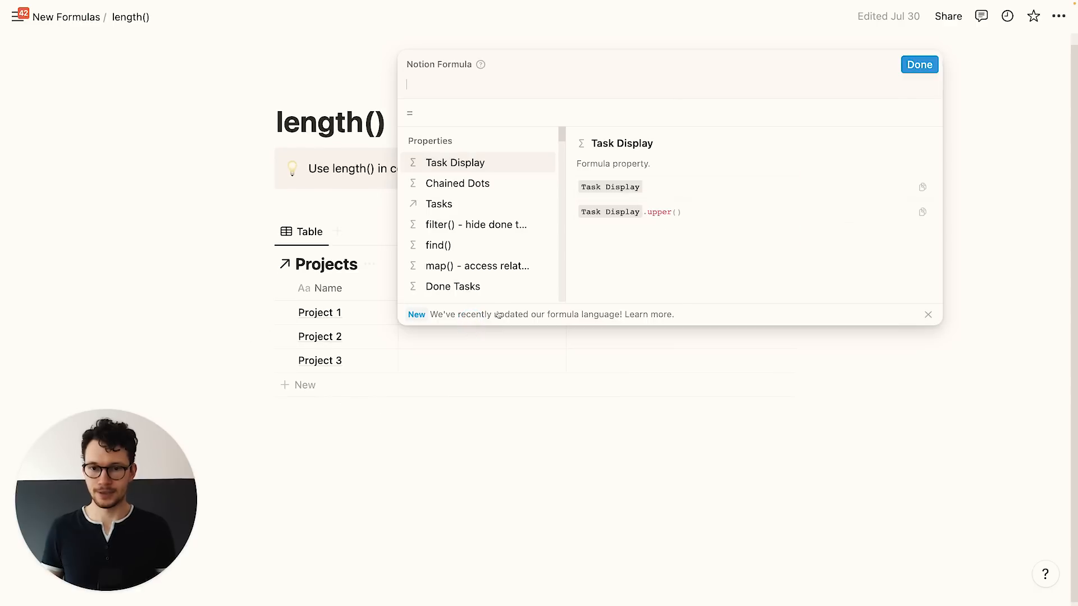
pyautogui.write('leng')
pyautogui.press('Return')
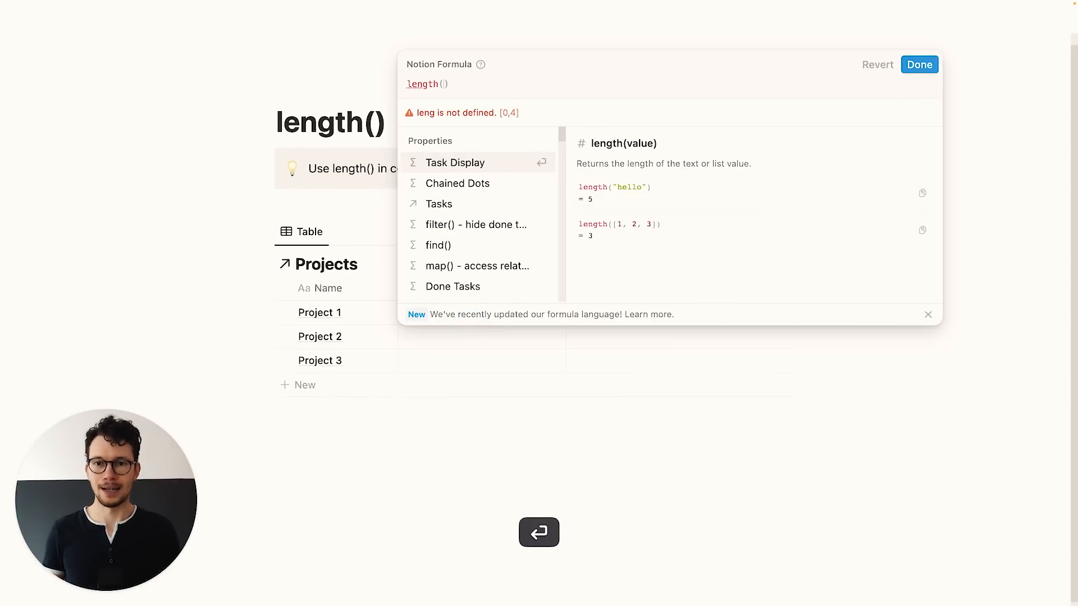
pyautogui.write('"one"')
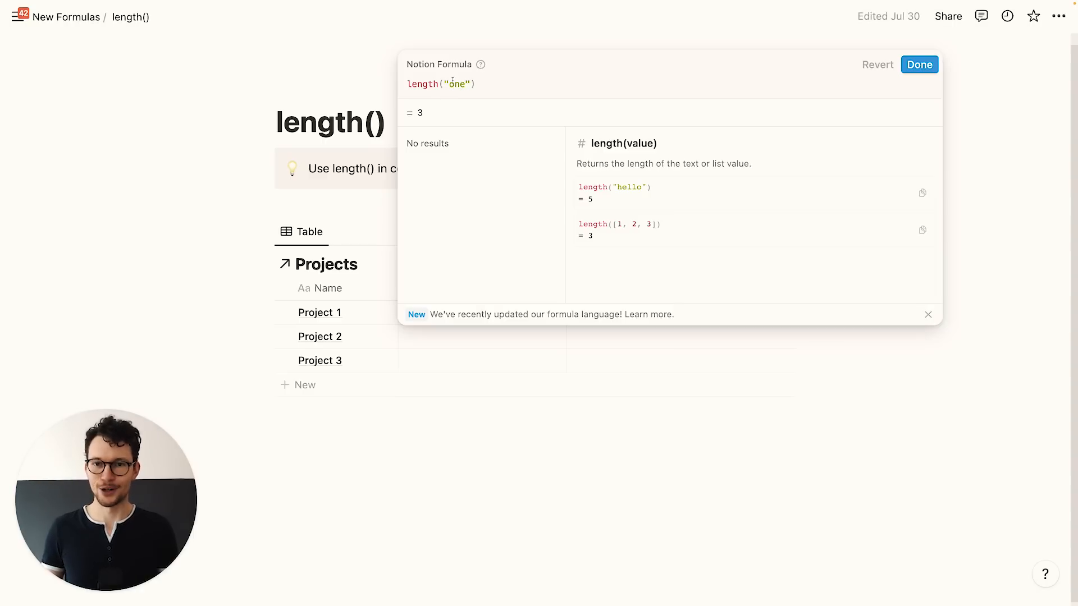
# Replace the "one" argument of length() with the Tasks property and save the formula
pyautogui.moveTo(442, 84); pyautogui.dragTo(471, 84)
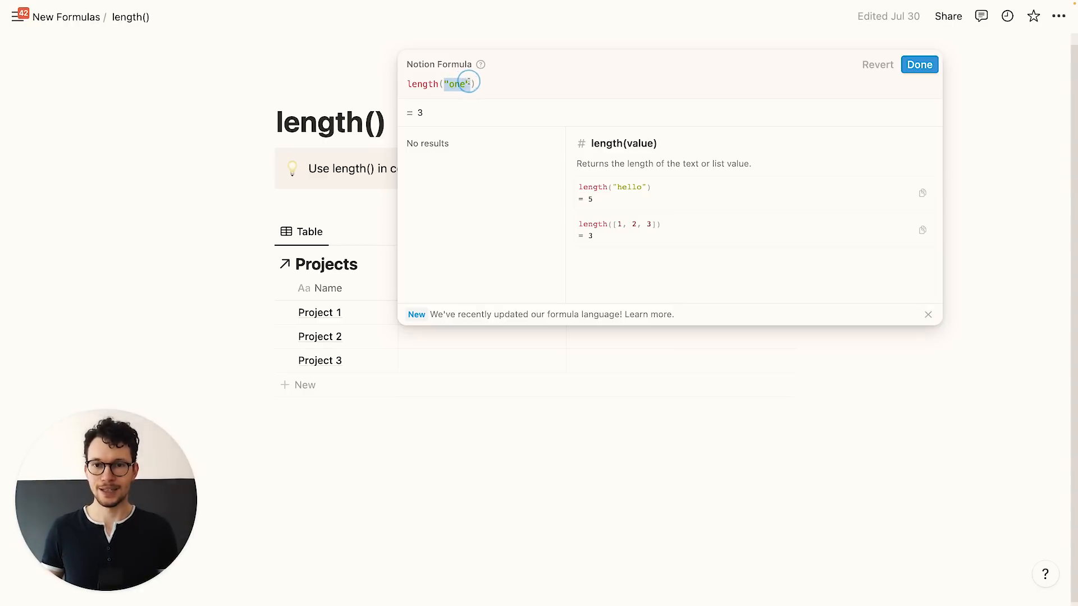
pyautogui.press('Down')
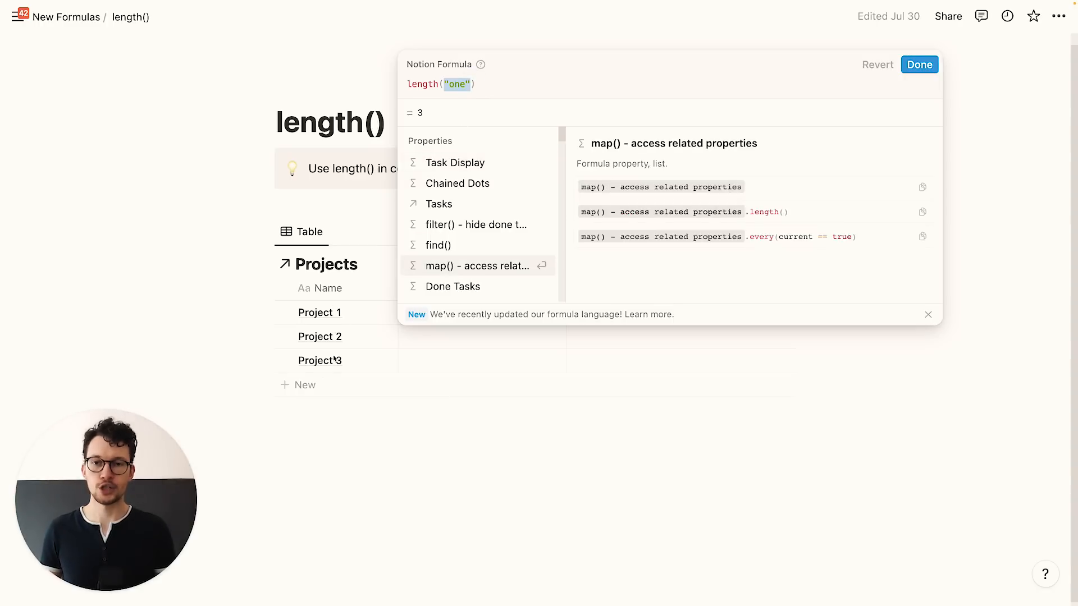
pyautogui.press('BackSpace')
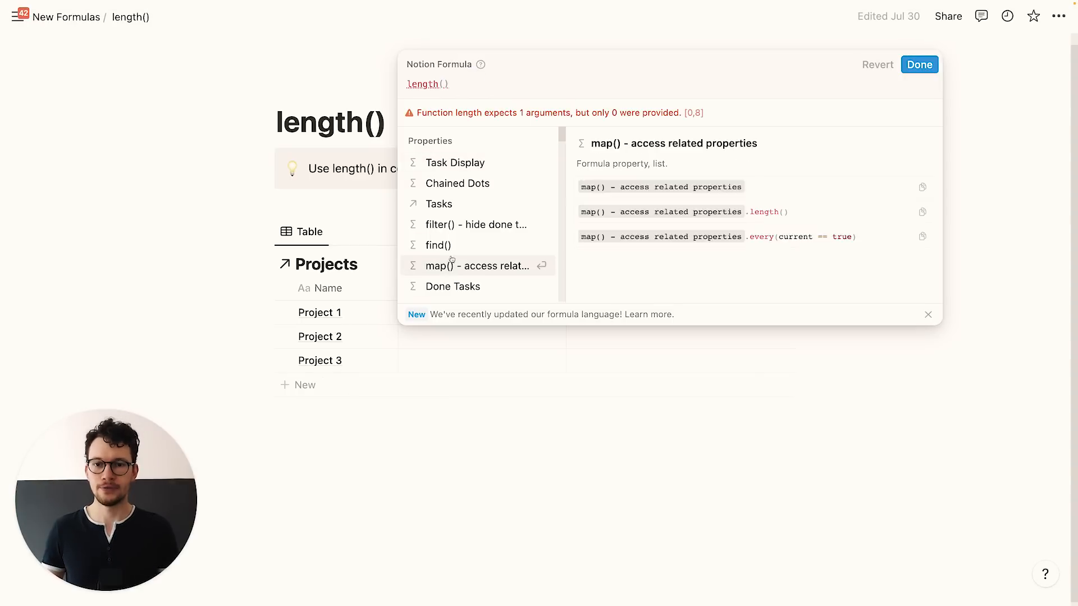
pyautogui.click(458, 204)
pyautogui.click(920, 65)
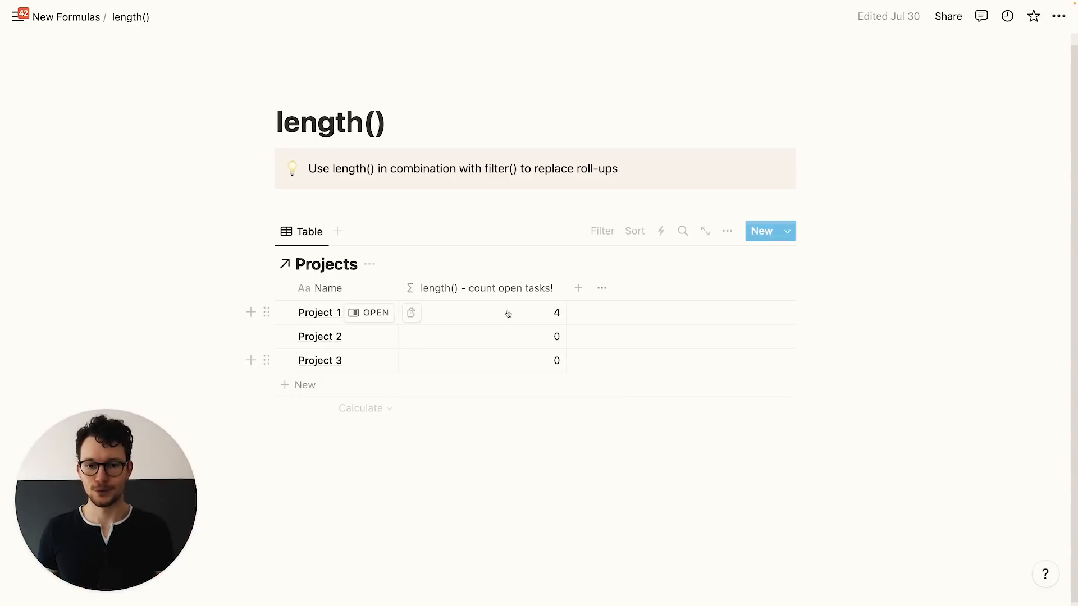
# Reopen the "length() - count open tasks!" formula and replace its entire content with the Tasks property
pyautogui.click(537, 320)
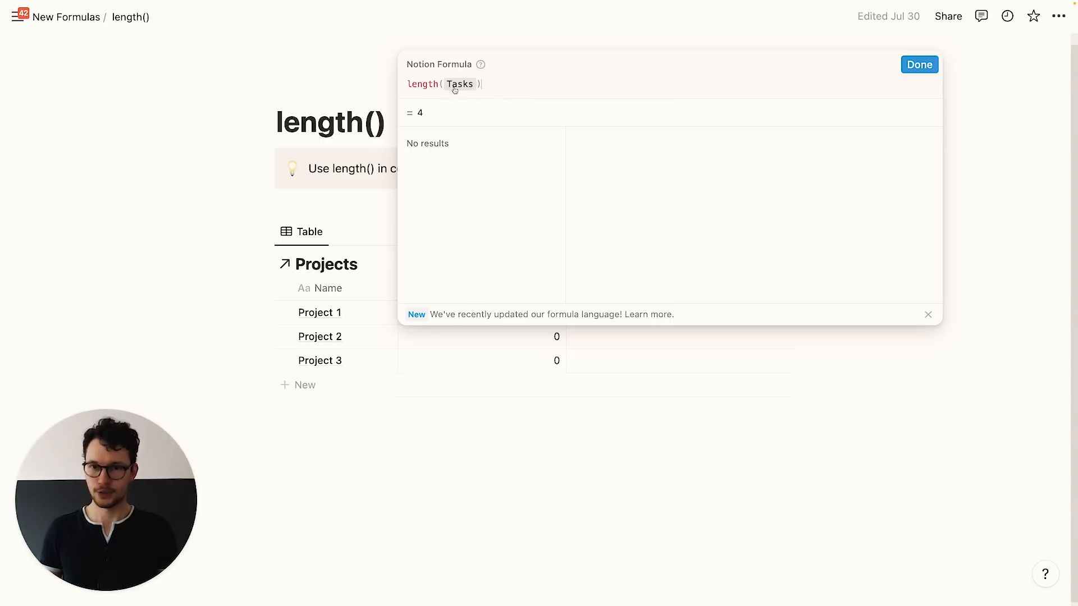
pyautogui.press('super+a')
pyautogui.press('BackSpace')
pyautogui.write('t')
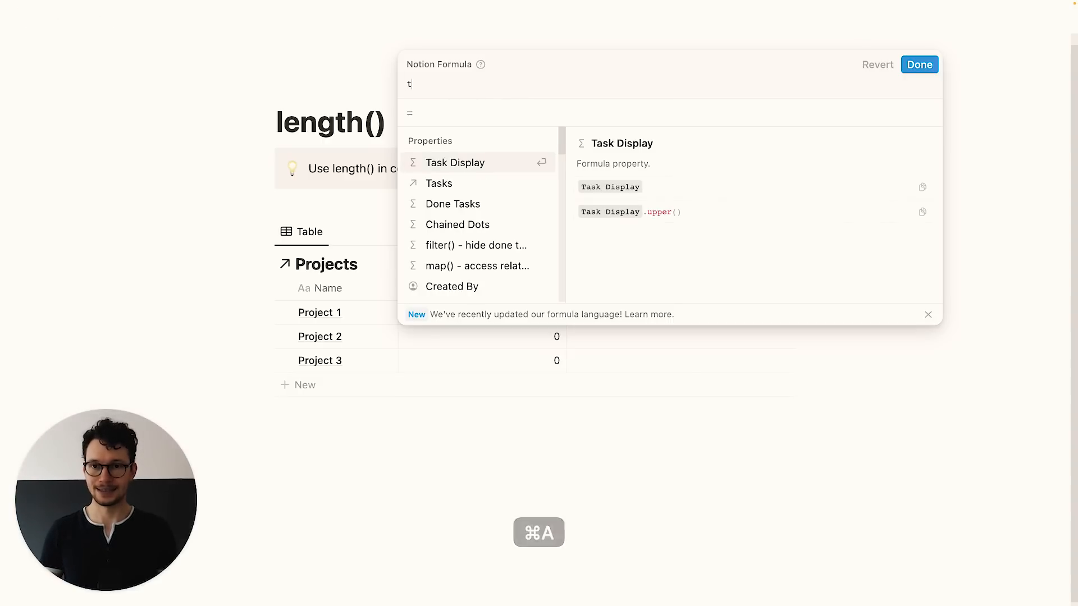
pyautogui.press('super+a')
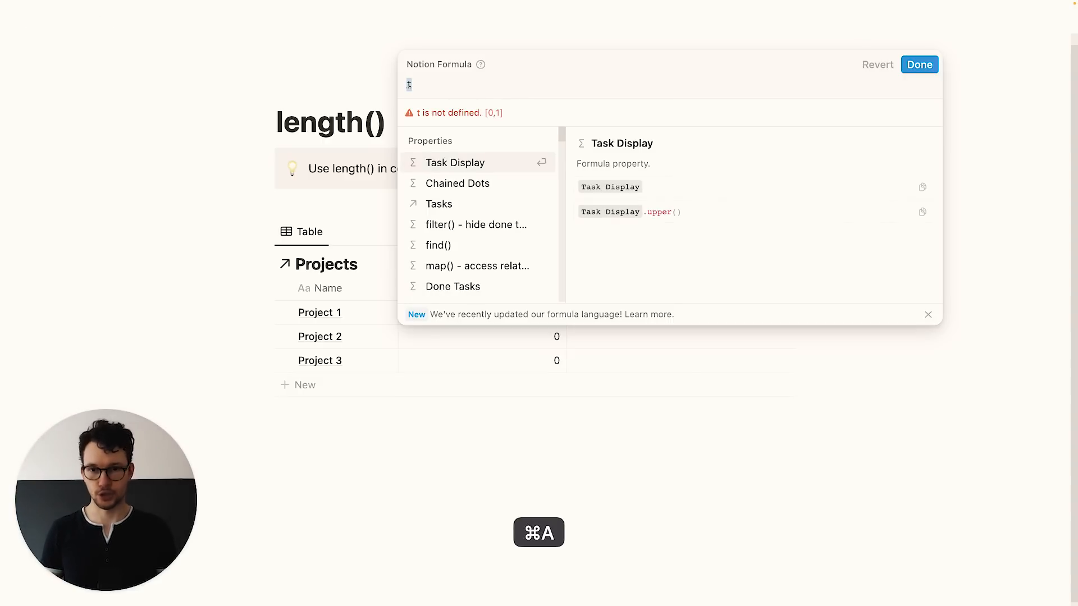
pyautogui.click(428, 200)
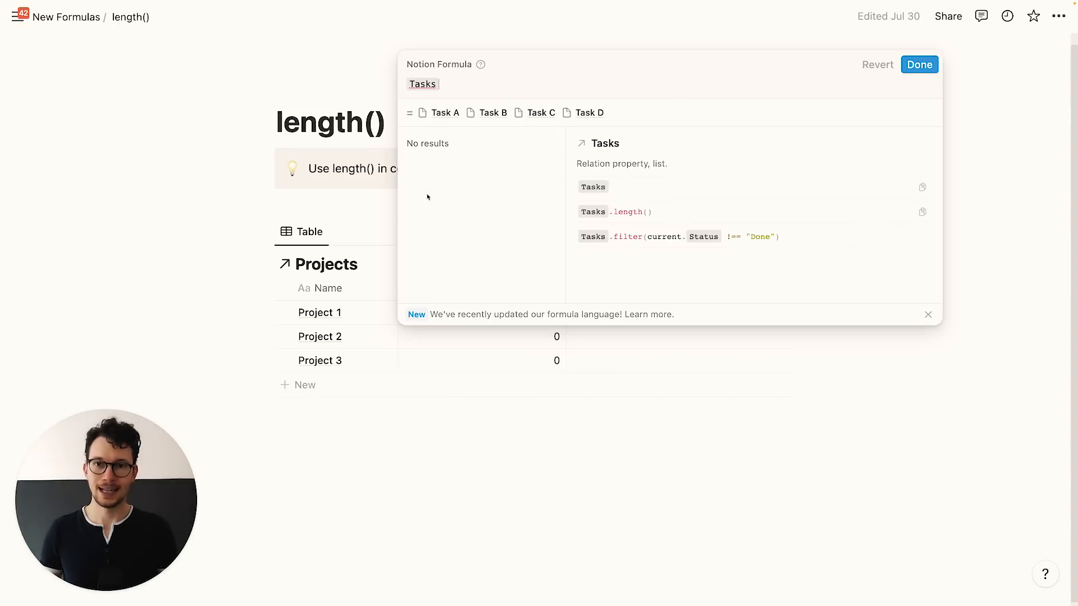
# Chain .filter(current.Done?==false) onto the Tasks property to keep only the open tasks
pyautogui.write('.filter(')
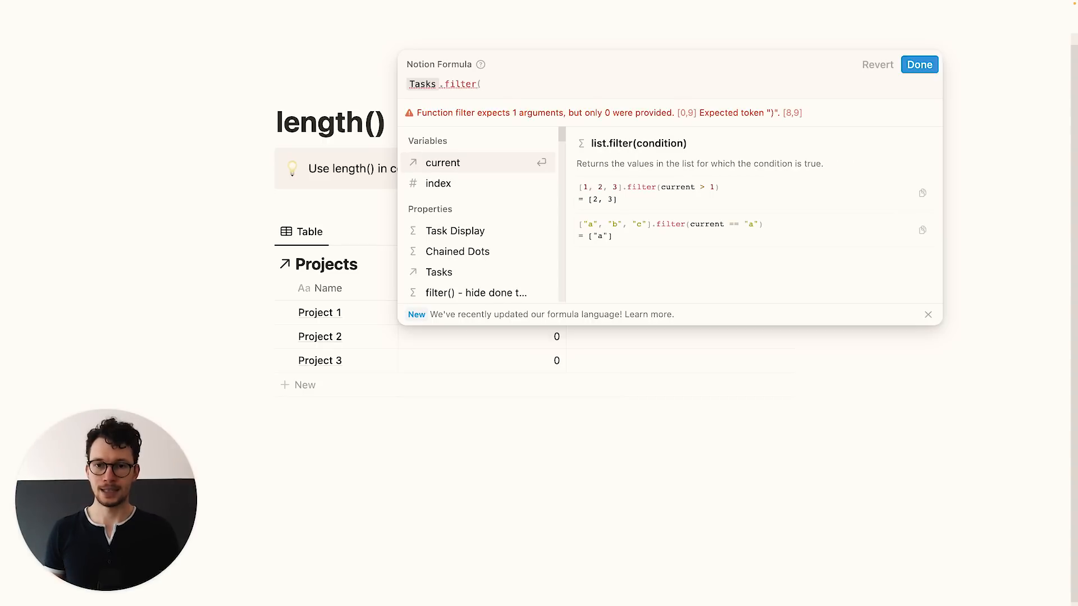
pyautogui.click(435, 162)
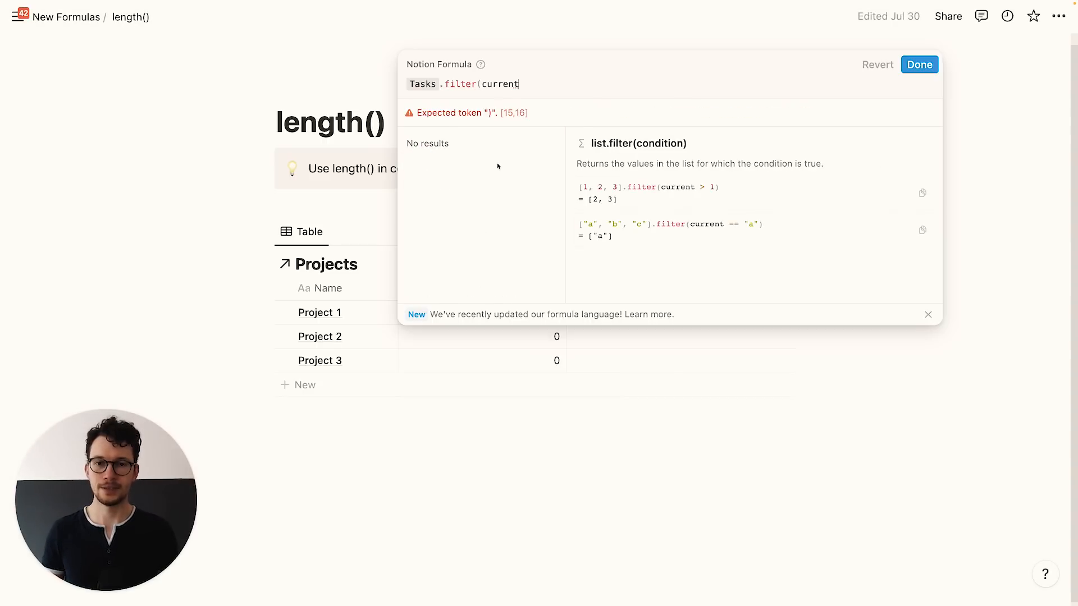
pyautogui.write('==')
pyautogui.press('BackSpace')
pyautogui.press('BackSpace')
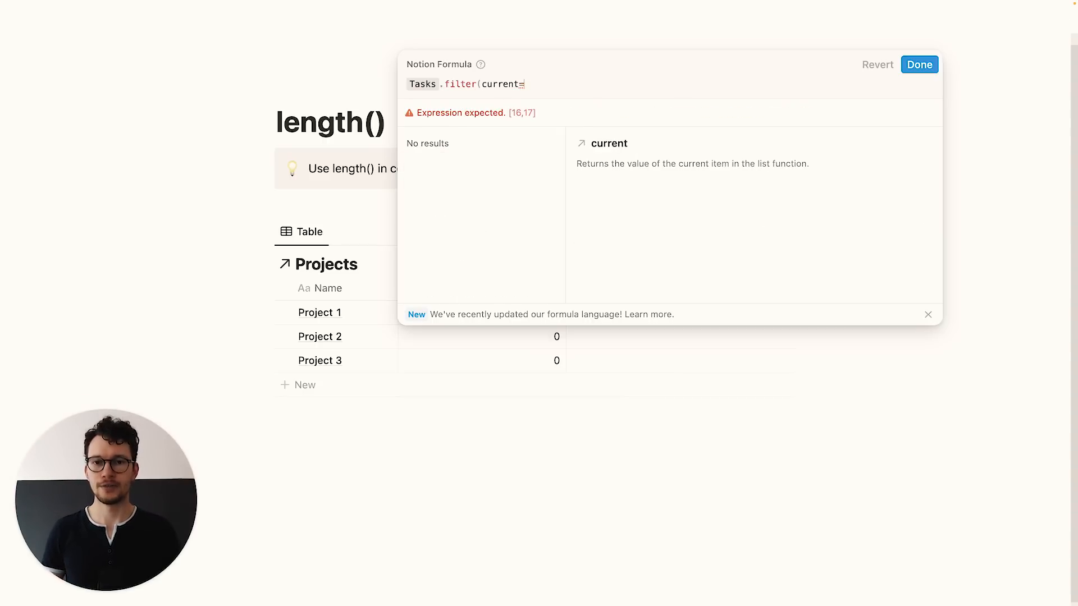
pyautogui.write('.')
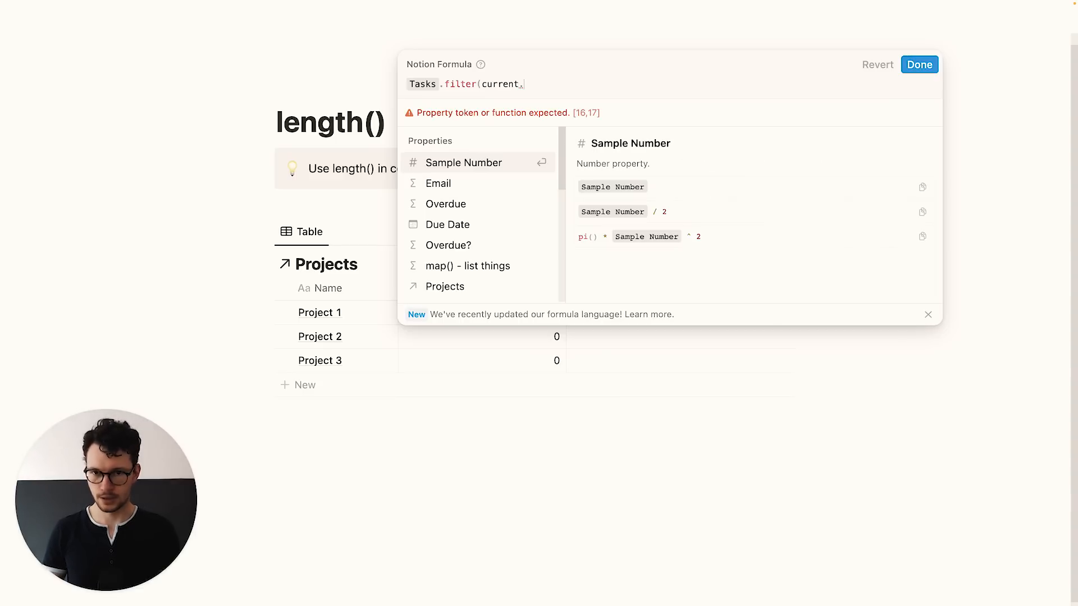
pyautogui.write('don')
pyautogui.press('Return')
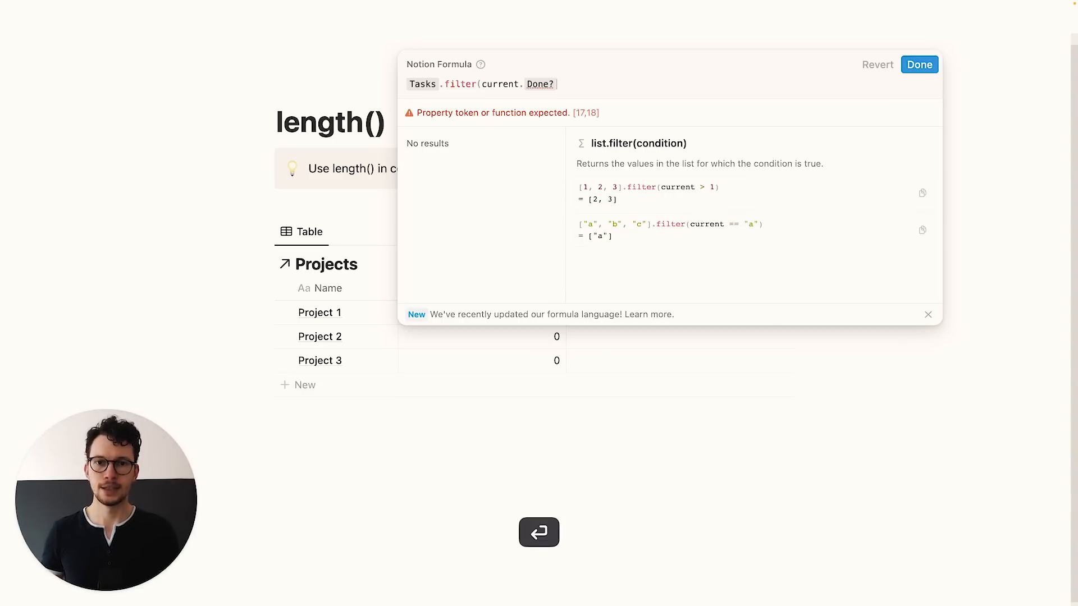
pyautogui.write('==false')
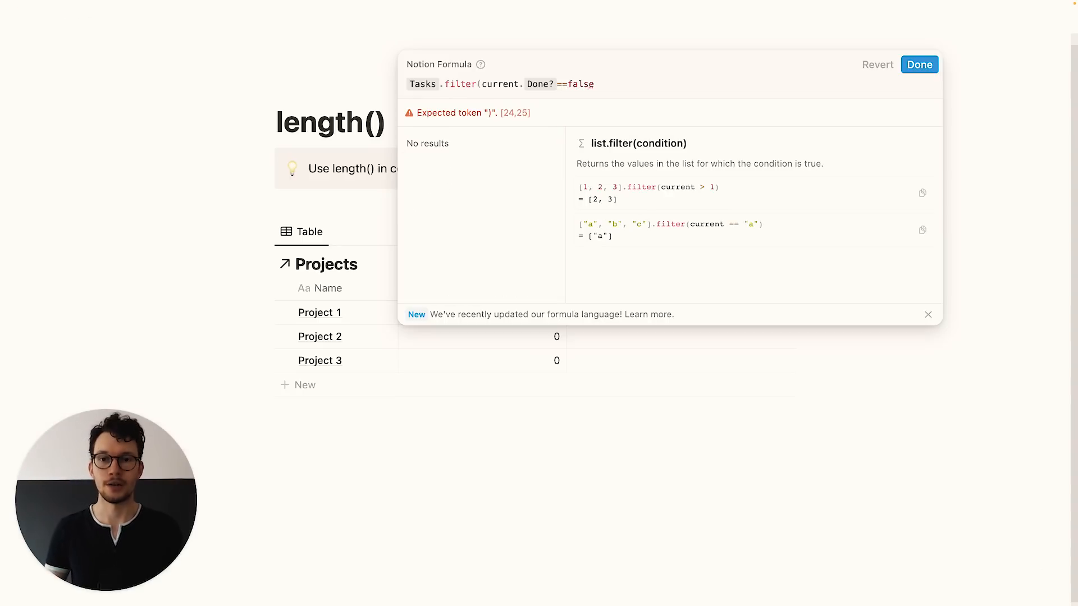
pyautogui.write(')')
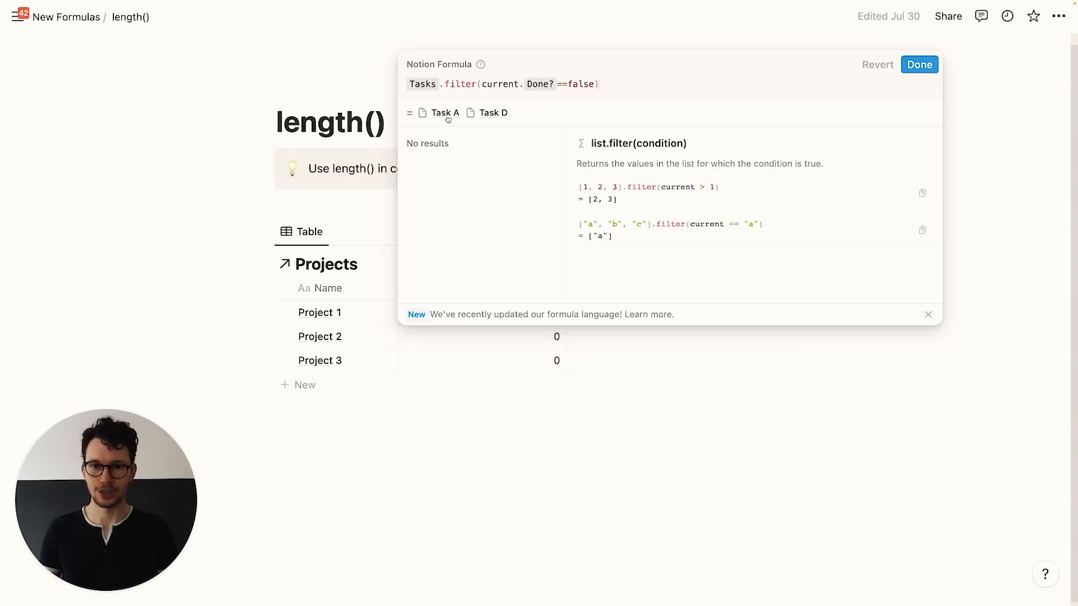
# Append .length() to the filtered task list and save the formula
pyautogui.write('.len')
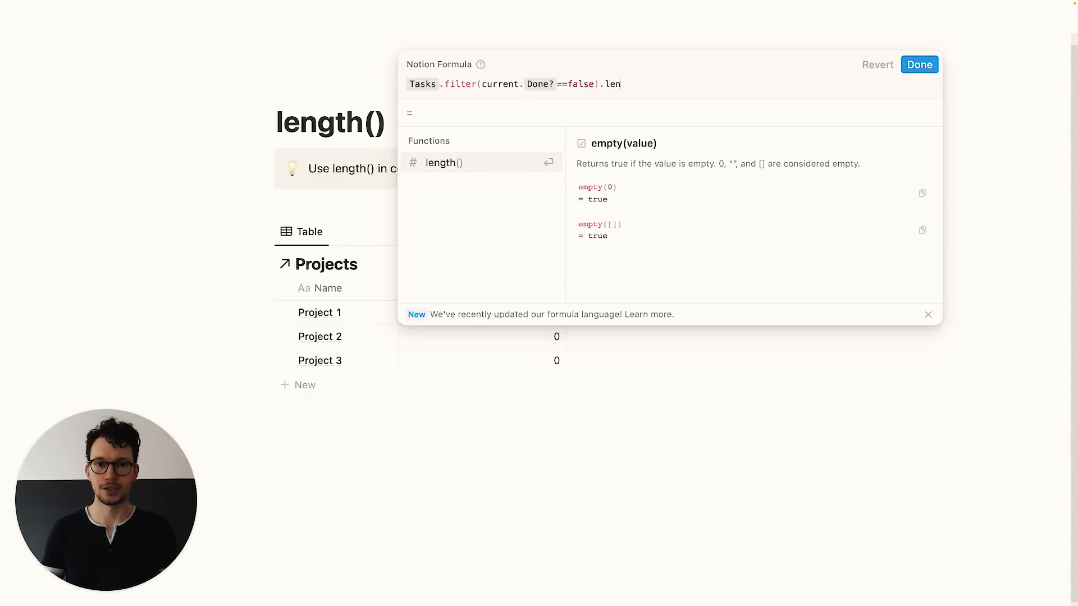
pyautogui.press('Return')
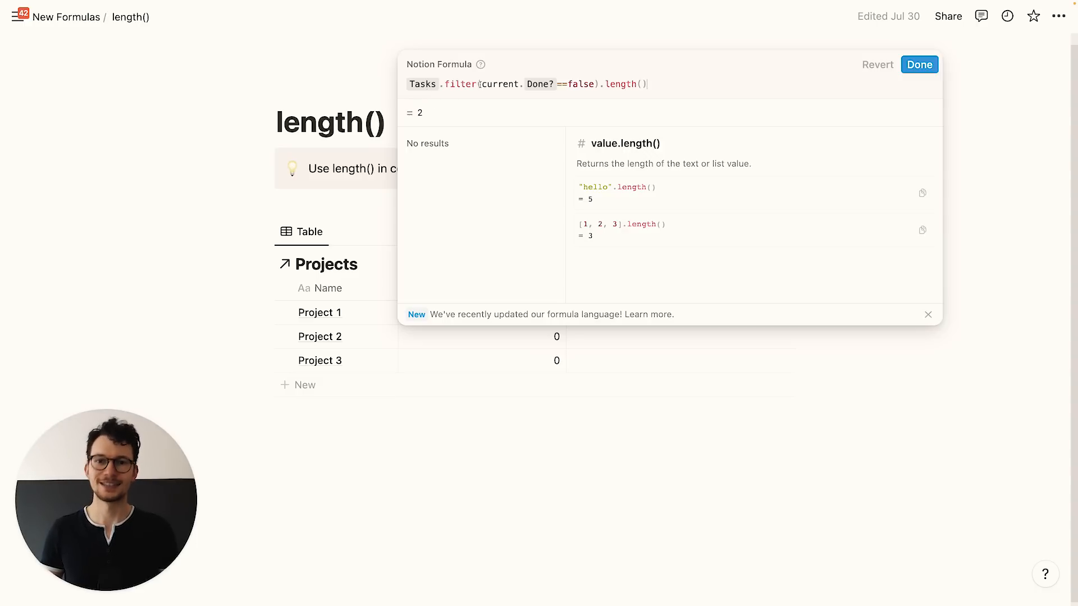
pyautogui.click(906, 76)
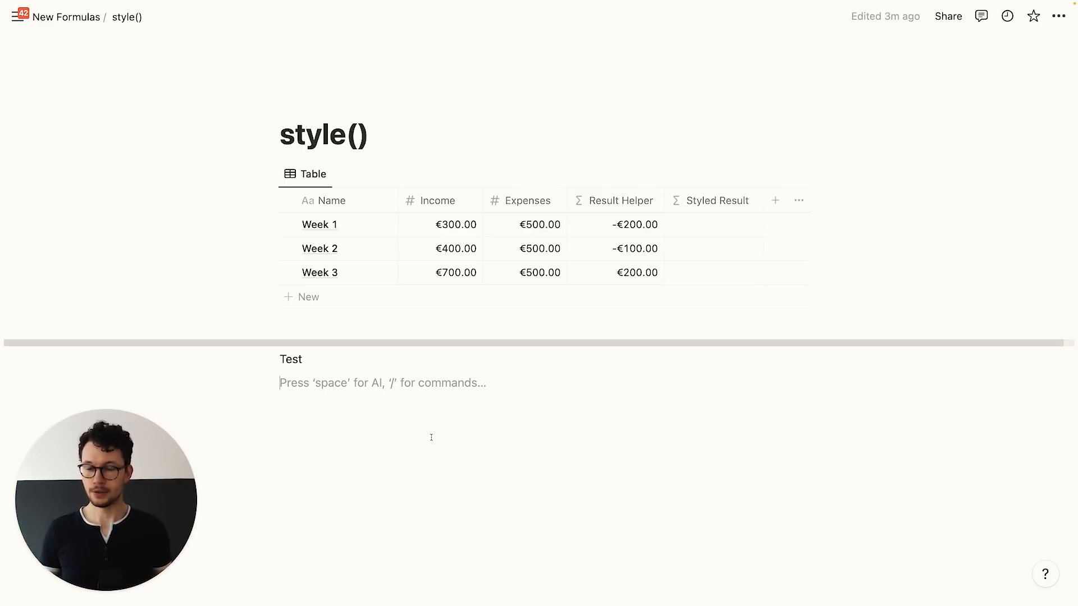
# Select the word "Test" below the table to view its text formatting options, and deselect it
pyautogui.click(290, 357)
pyautogui.doubleClick(290, 358)
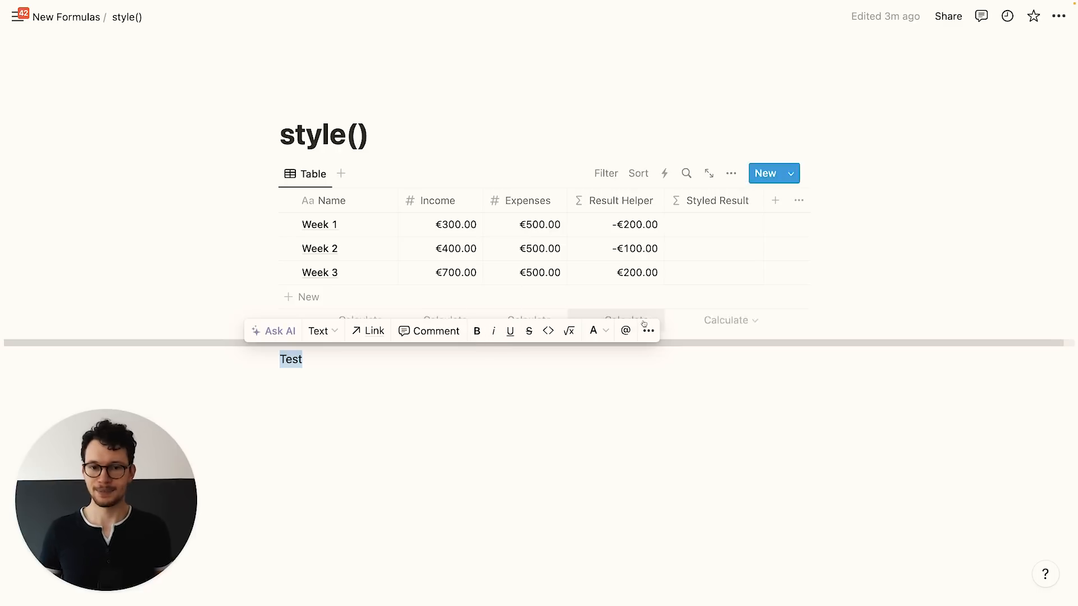
pyautogui.click(435, 404)
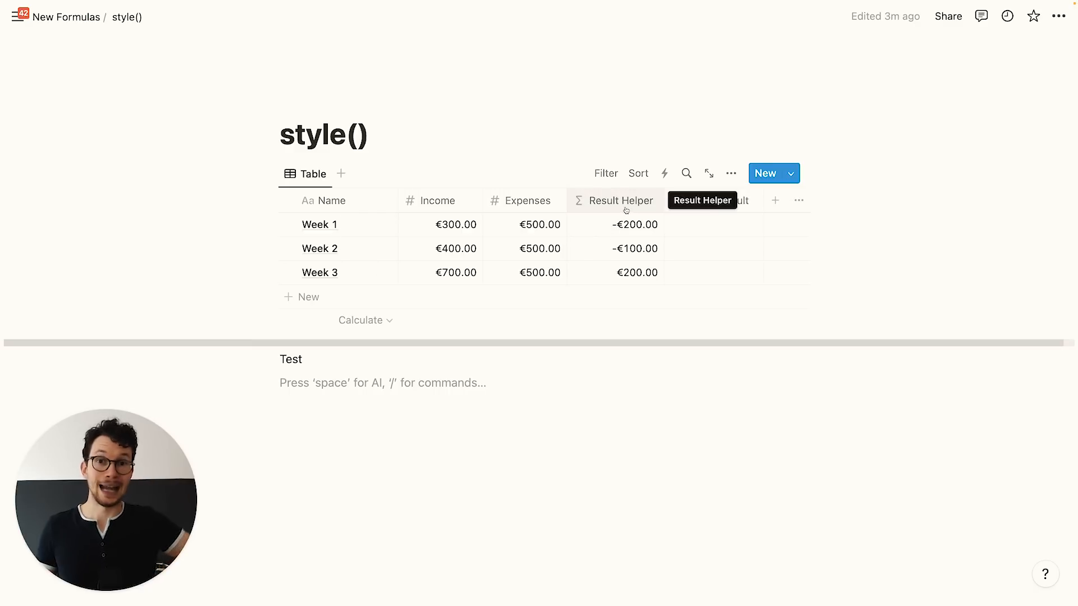
# Enter style(Result Helper,"b") as the formula of the Styled Result property and save it
pyautogui.click(710, 228)
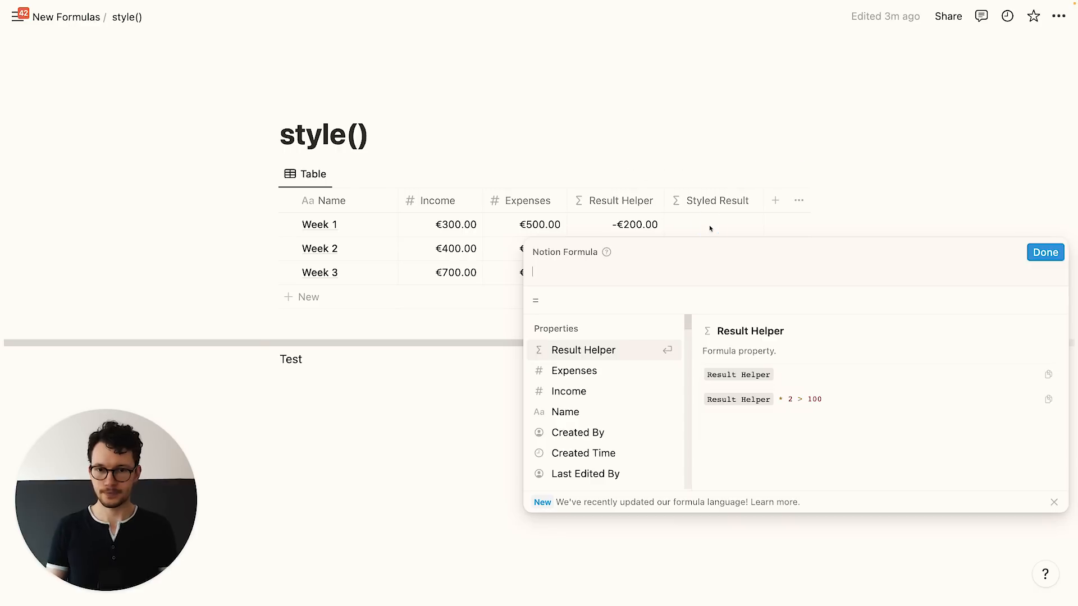
pyautogui.write('style(')
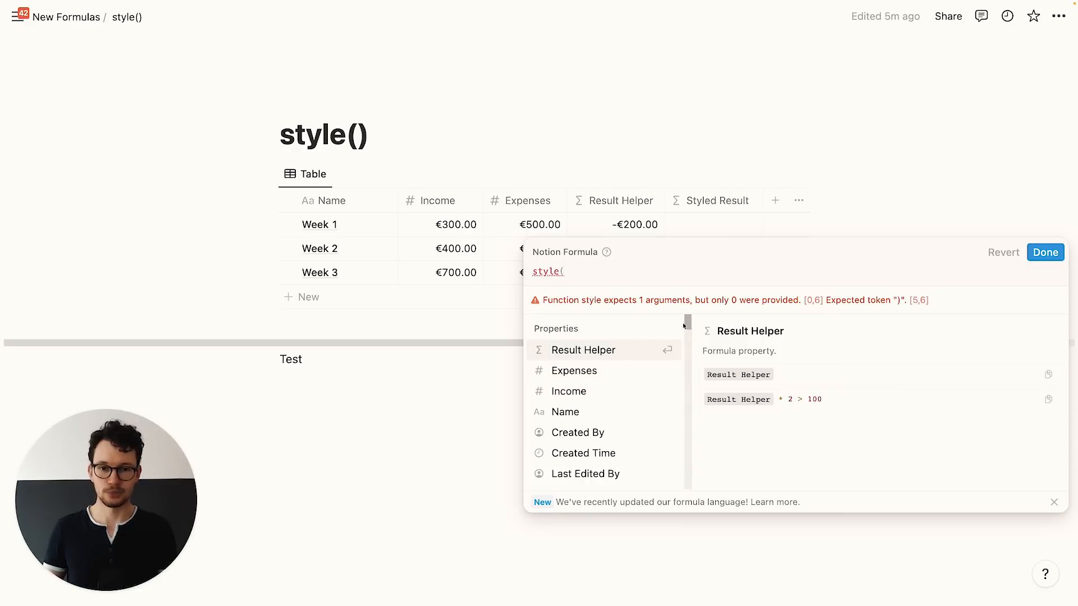
pyautogui.click(592, 350)
pyautogui.write(',')
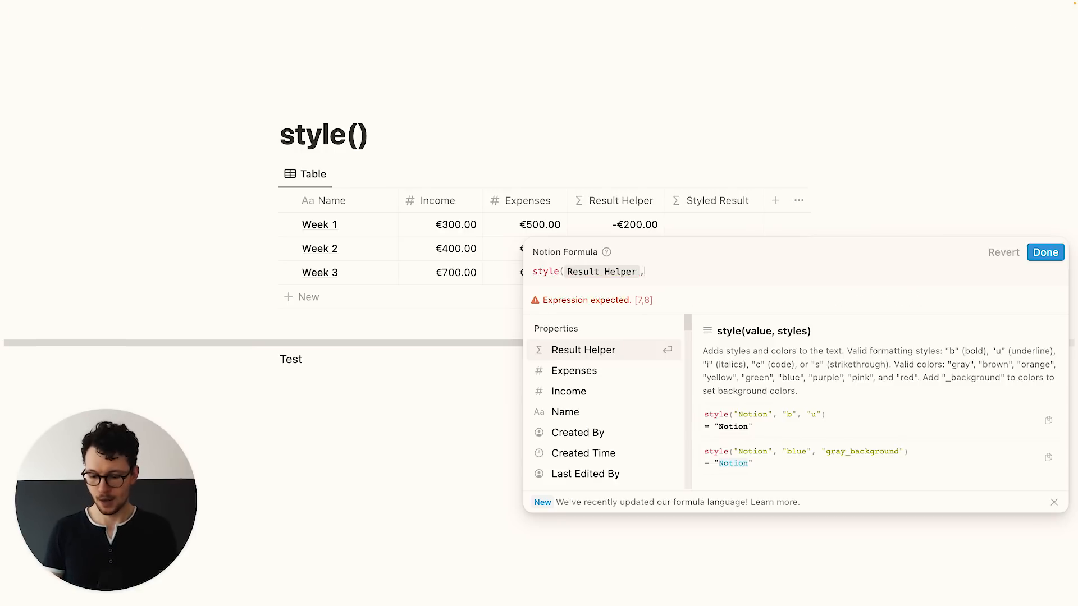
pyautogui.write('"b"')
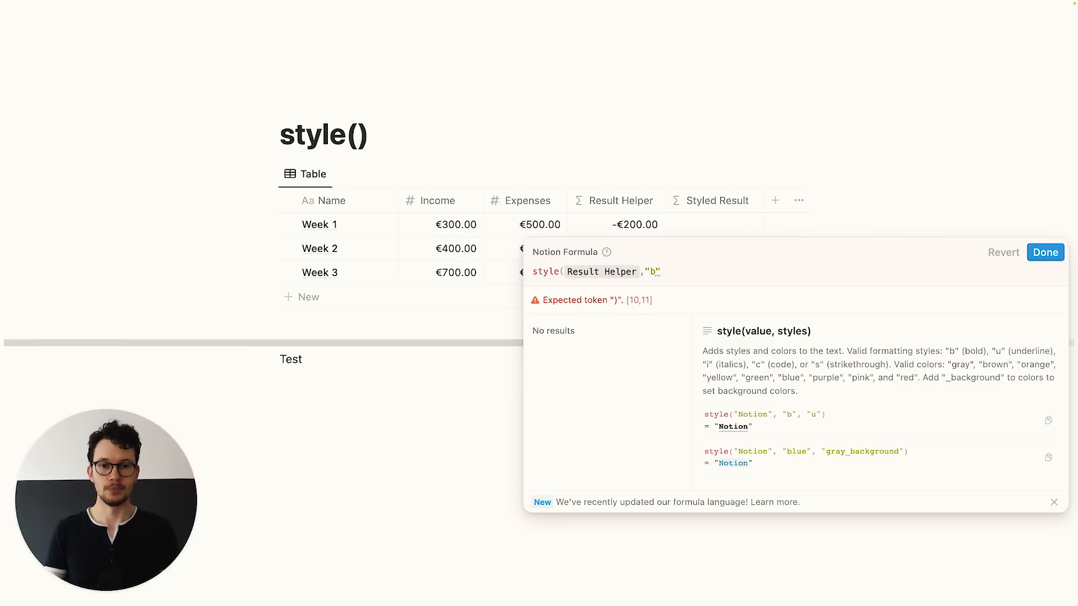
pyautogui.click(646, 272)
pyautogui.click(662, 269)
pyautogui.write(')')
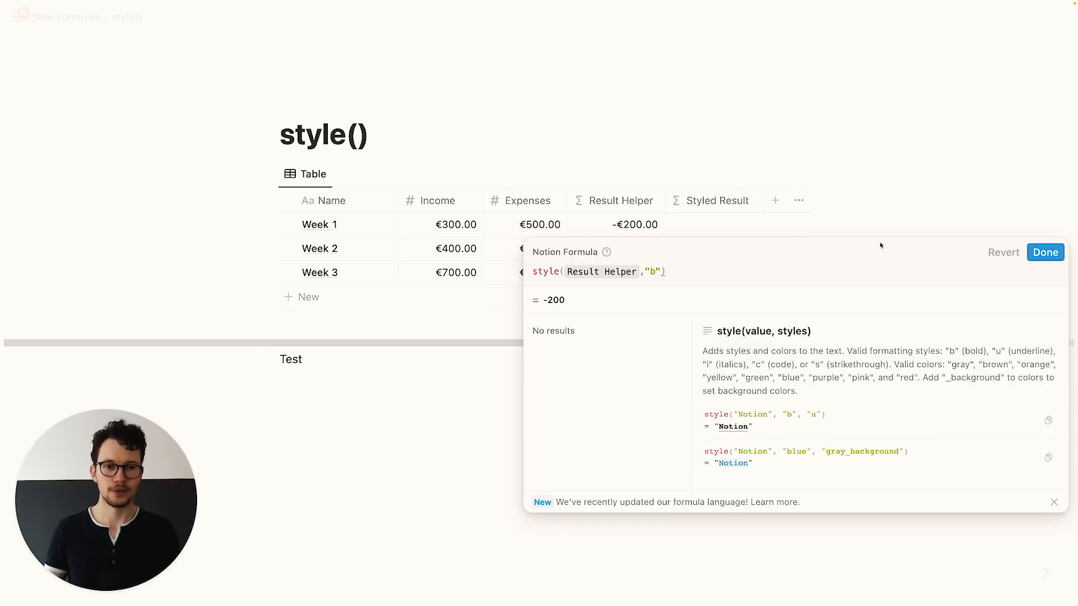
pyautogui.click(1045, 252)
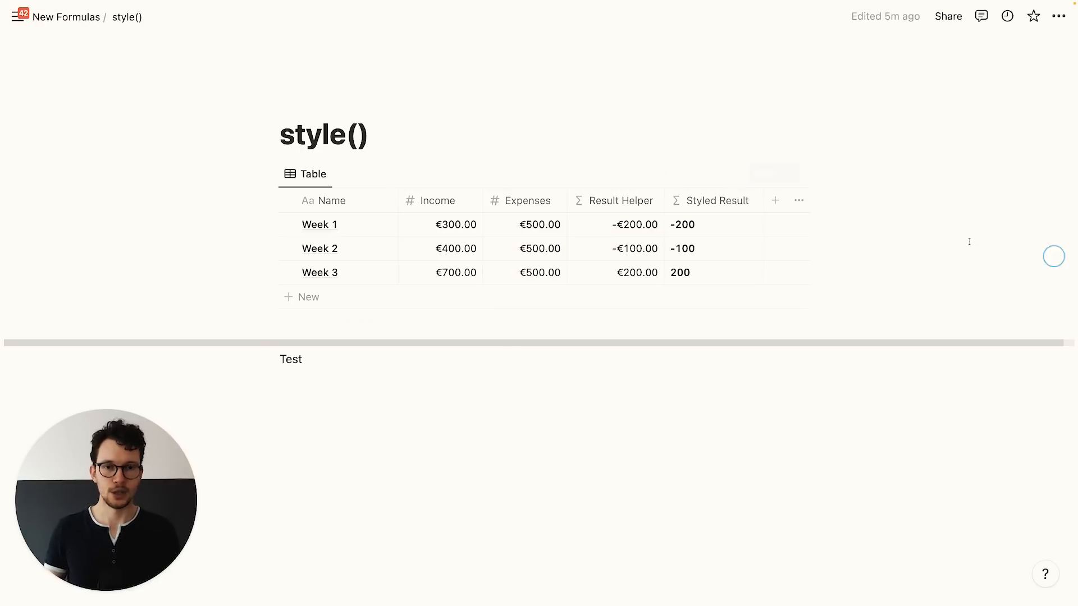
# Add "red" as a further style argument after "b" in the Styled Result formula and save it
pyautogui.click(709, 232)
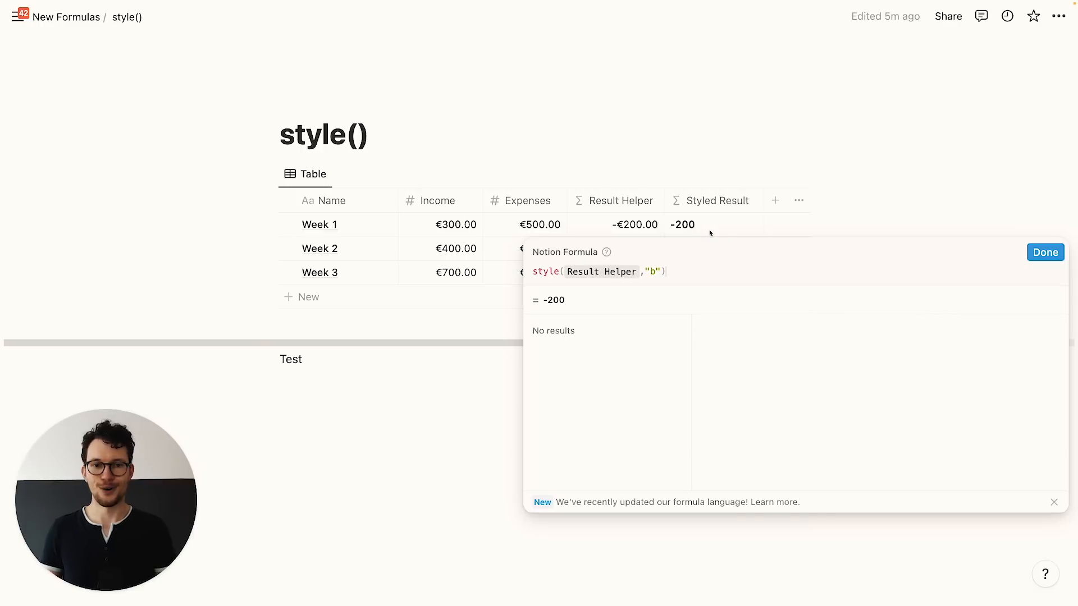
pyautogui.click(662, 271)
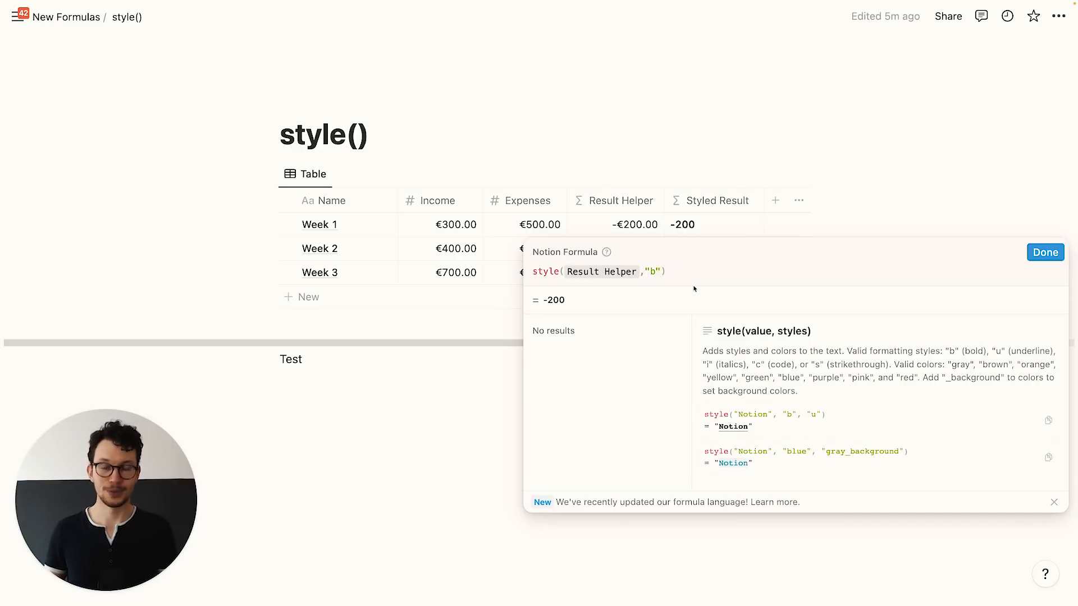
pyautogui.write(',"red"')
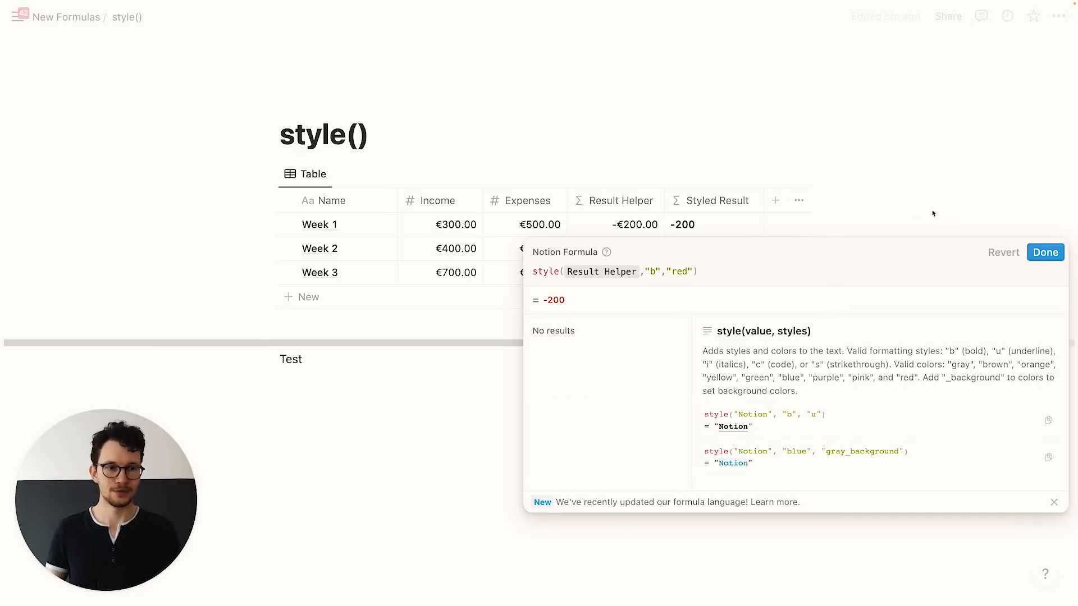
pyautogui.click(1046, 252)
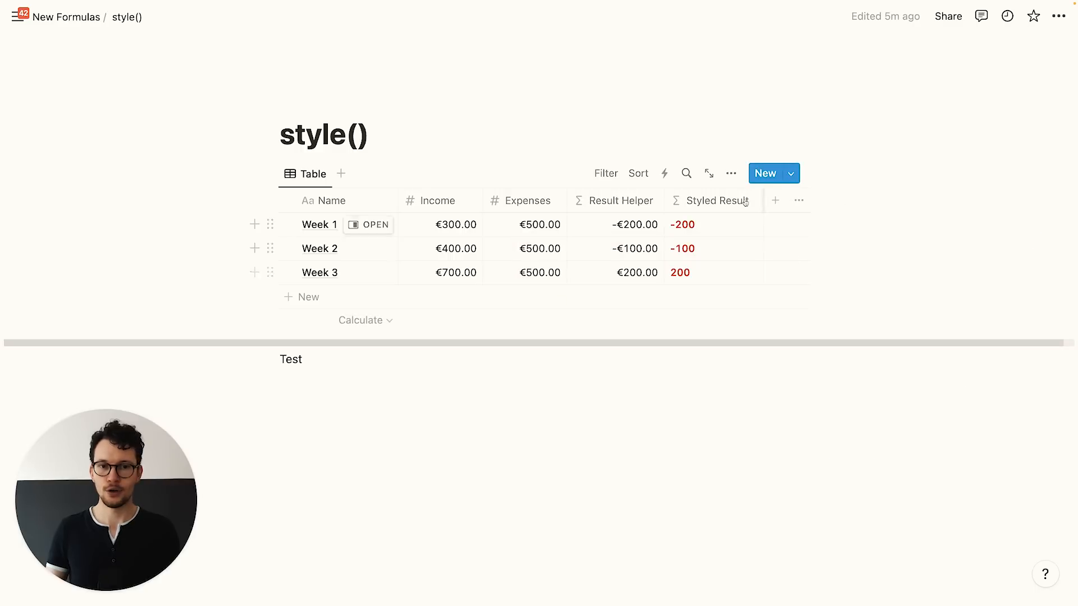
# Add "background" as a further style argument after "red" in the Styled Result formula and save it
pyautogui.click(730, 225)
pyautogui.click(692, 269)
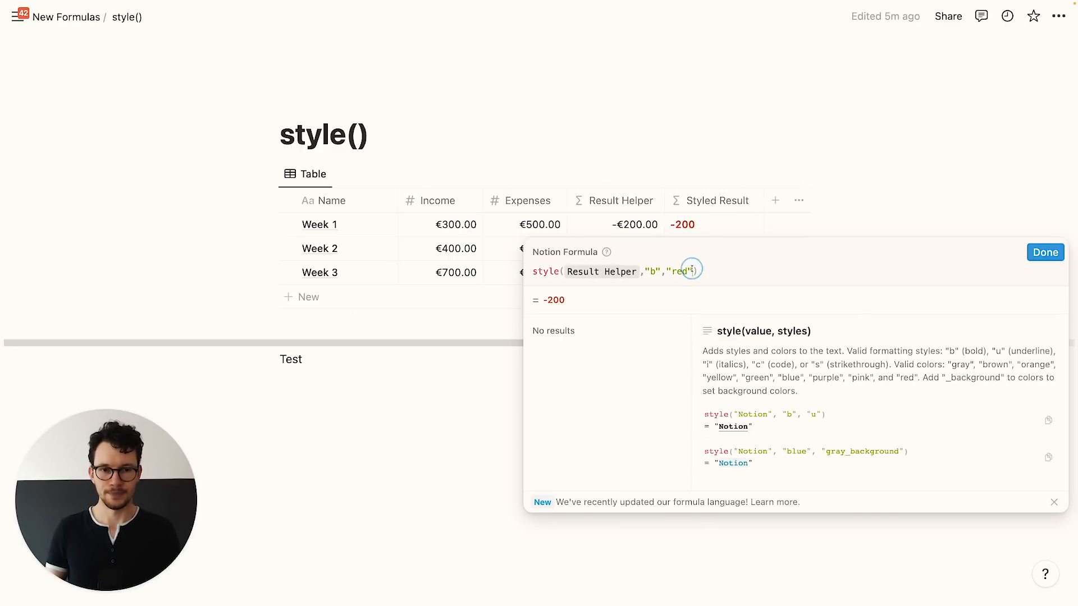
pyautogui.write(',bacv')
pyautogui.press('BackSpace')
pyautogui.write('kground"')
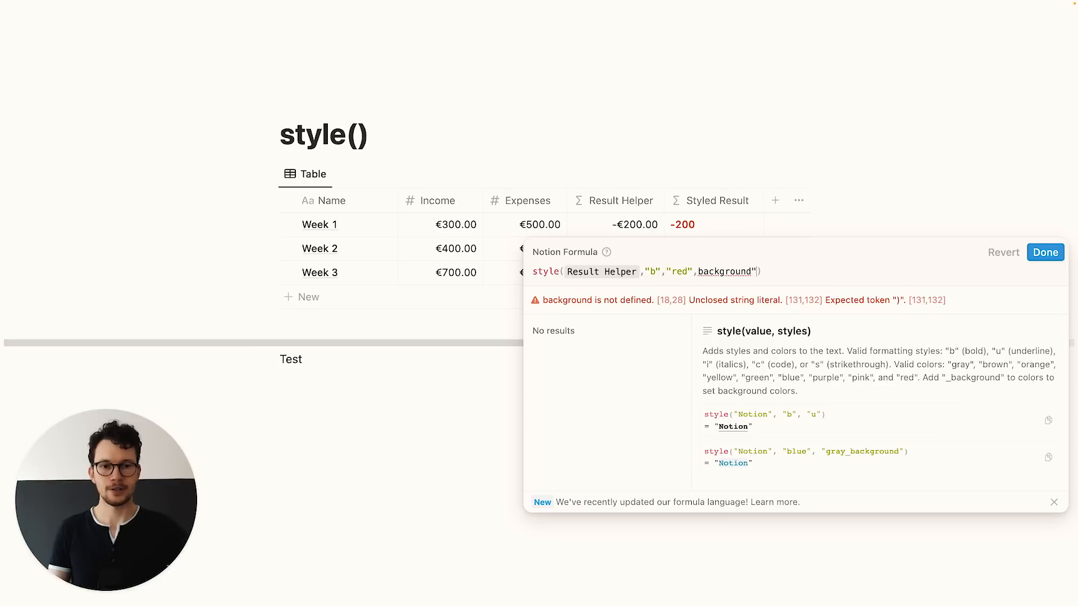
pyautogui.click(699, 271)
pyautogui.write('"')
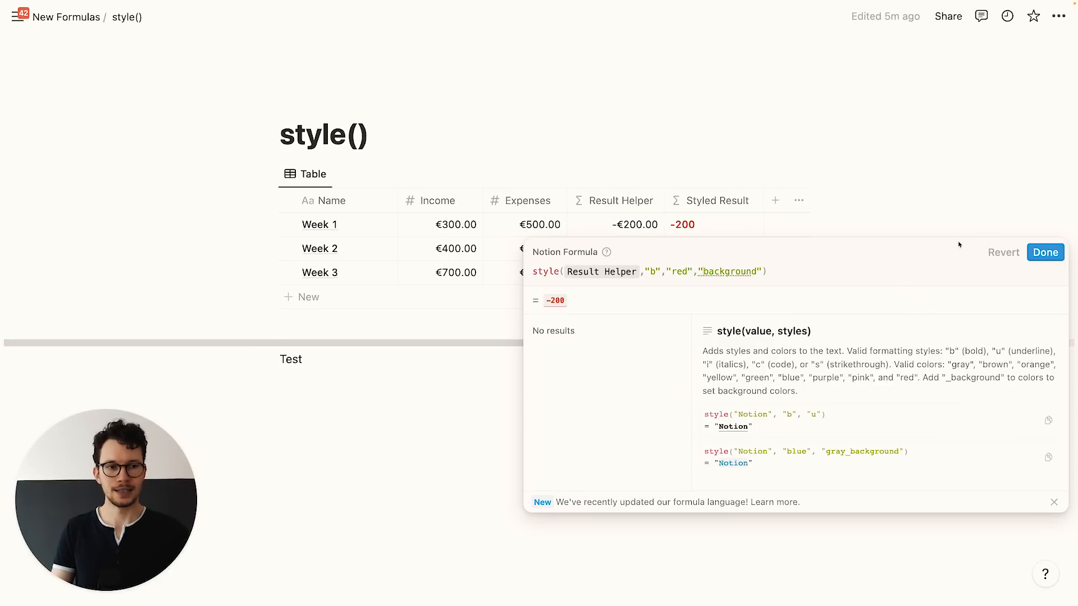
pyautogui.click(1044, 252)
# Change the last style argument of the Styled Result formula to "blue_background" and save it
pyautogui.click(727, 233)
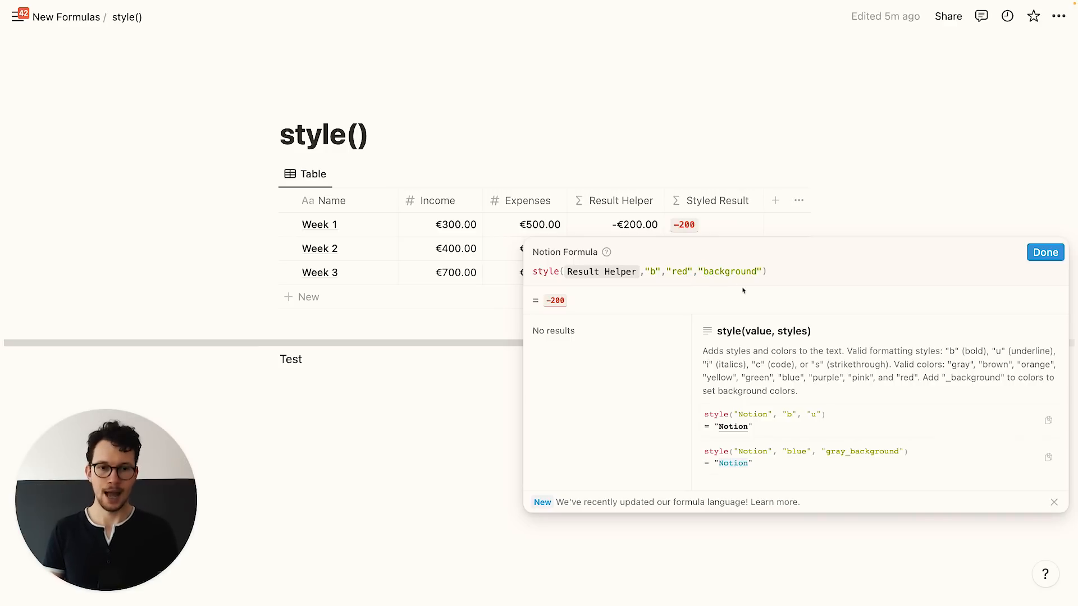
pyautogui.write('blue_')
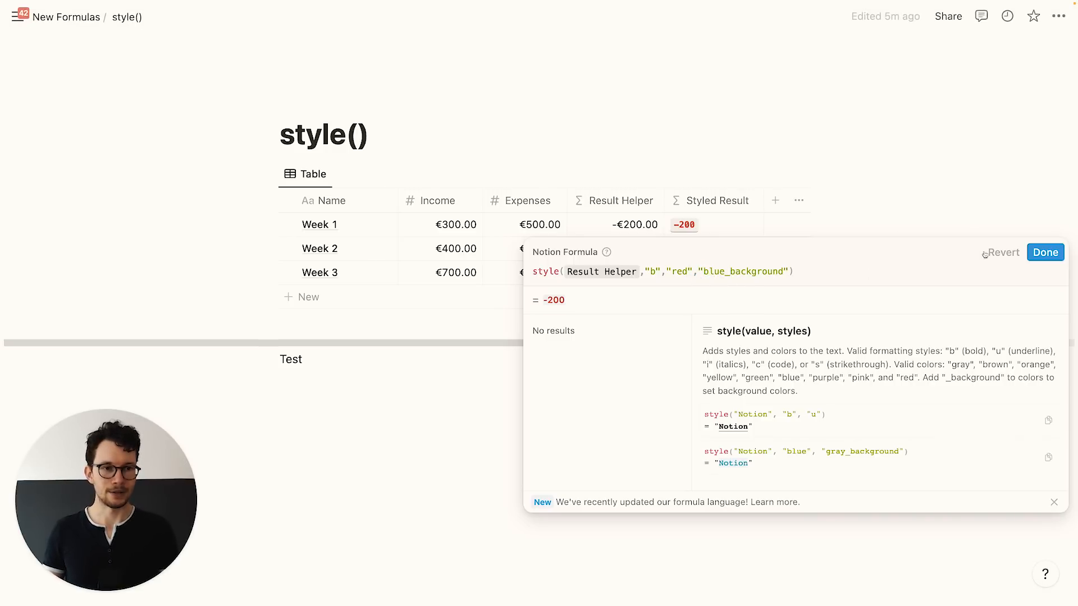
pyautogui.click(1029, 253)
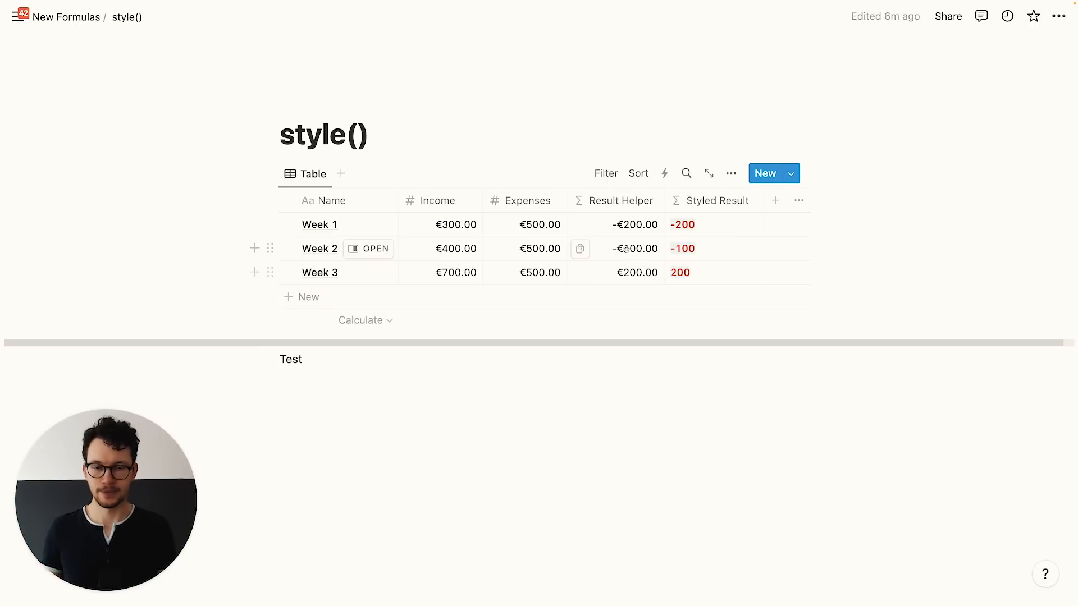
# Wrap the Styled Result formula in an if() with condition Result Helper<0, using the existing style() expression for both outcomes
pyautogui.click(713, 228)
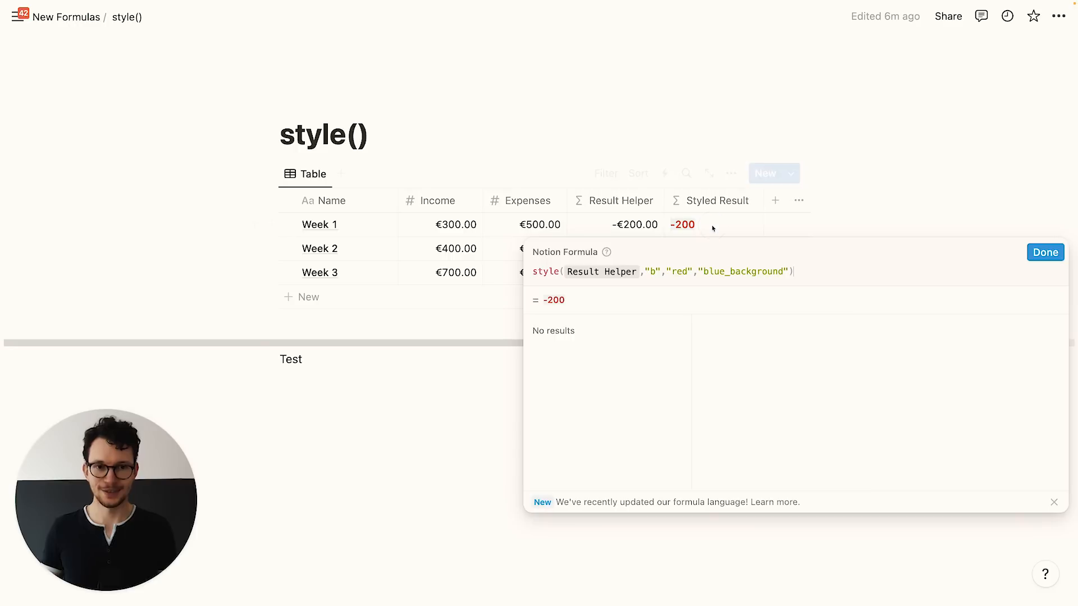
pyautogui.click(531, 268)
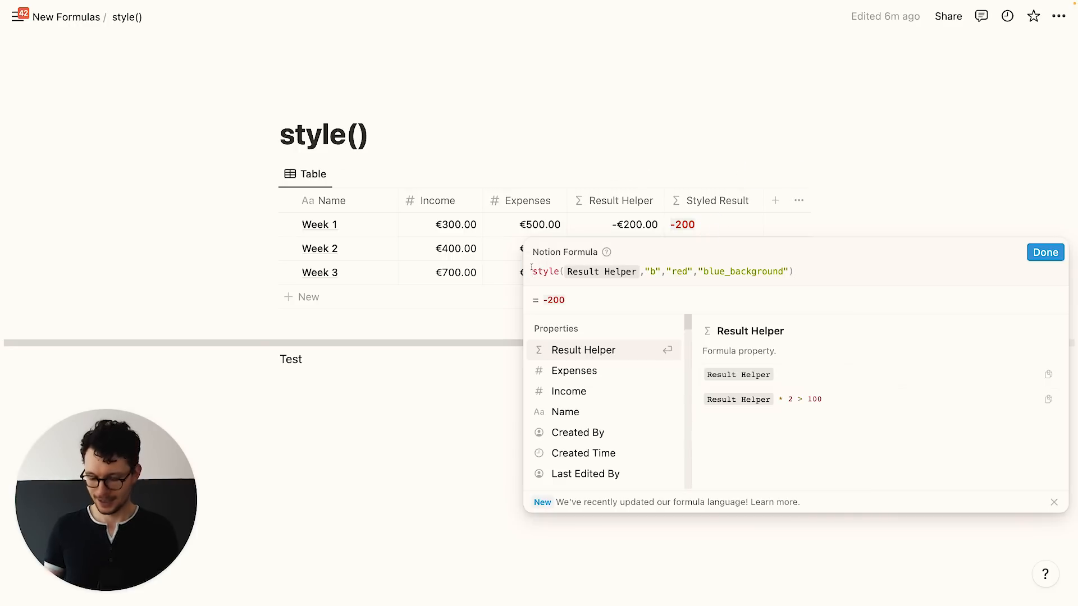
pyautogui.hotkey('ctrl', 'a')
pyautogui.hotkey('ctrl', 'x')
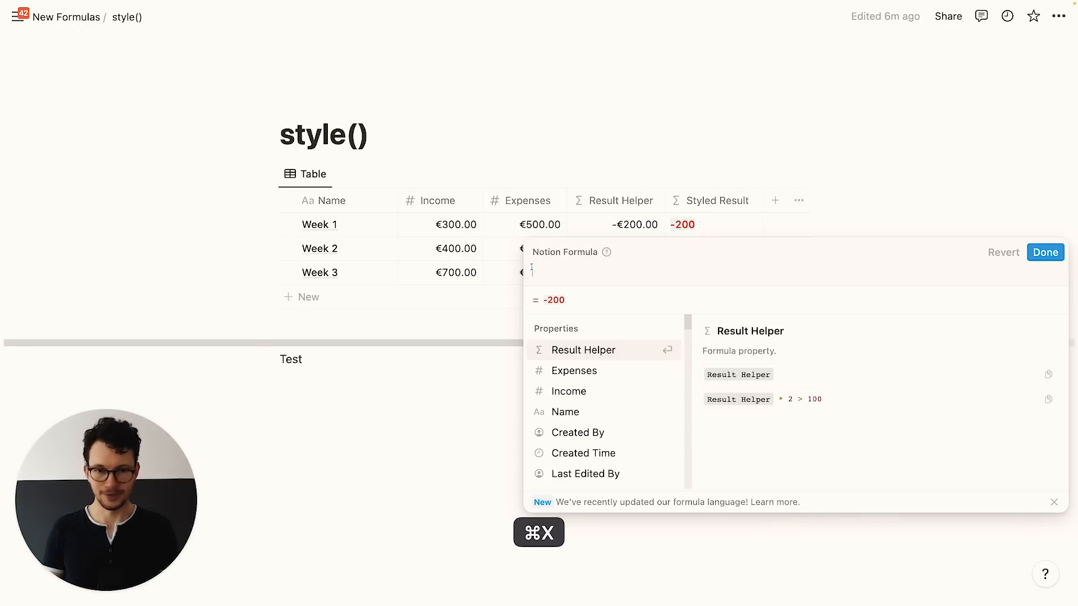
pyautogui.write('if(re')
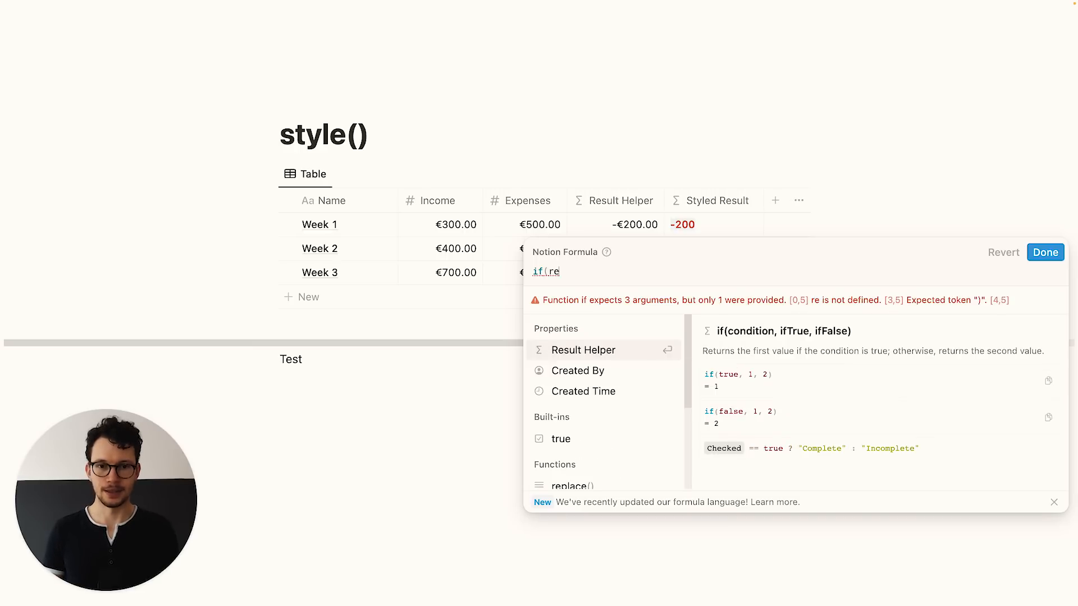
pyautogui.press('Return')
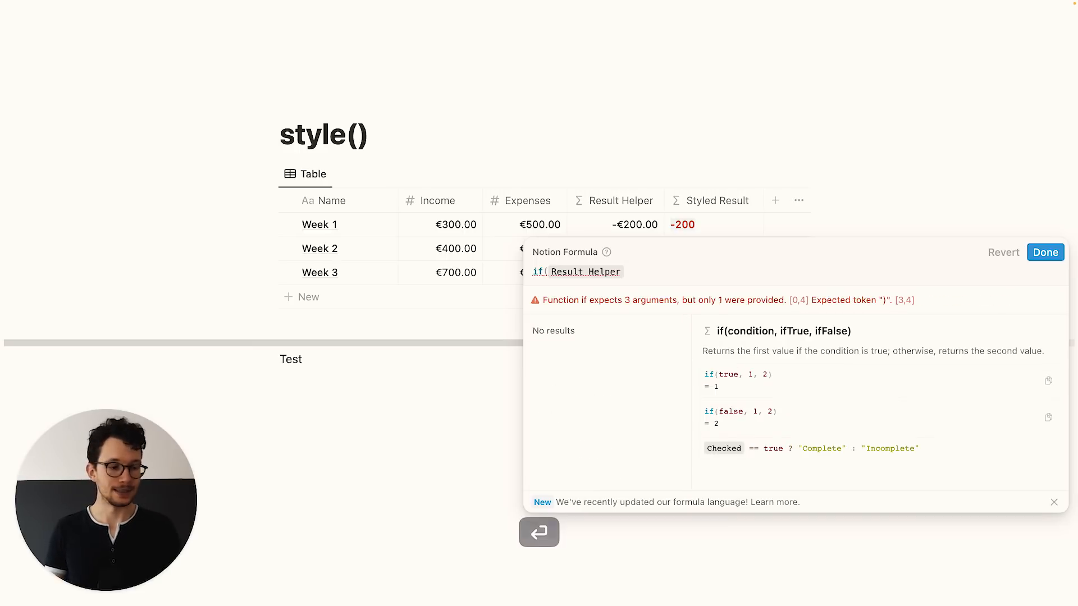
pyautogui.write('<0,')
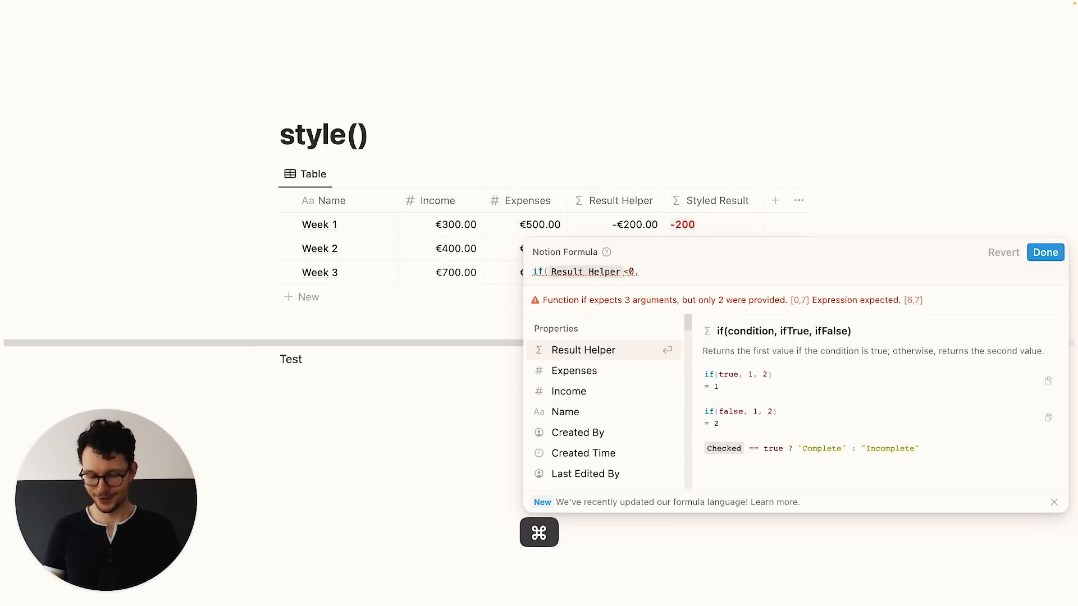
pyautogui.press('super+v')
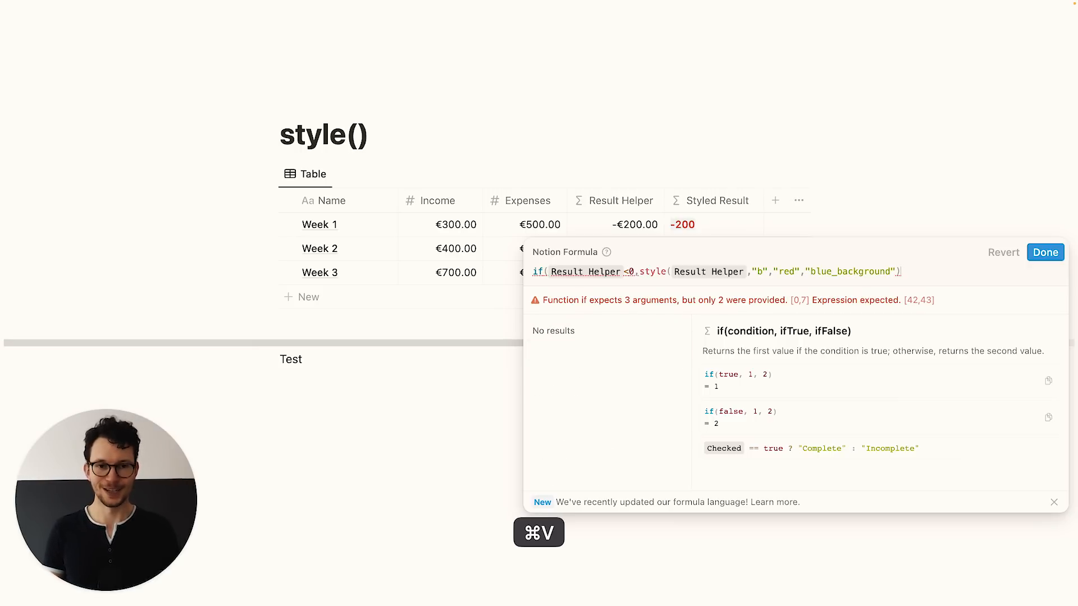
pyautogui.write(',')
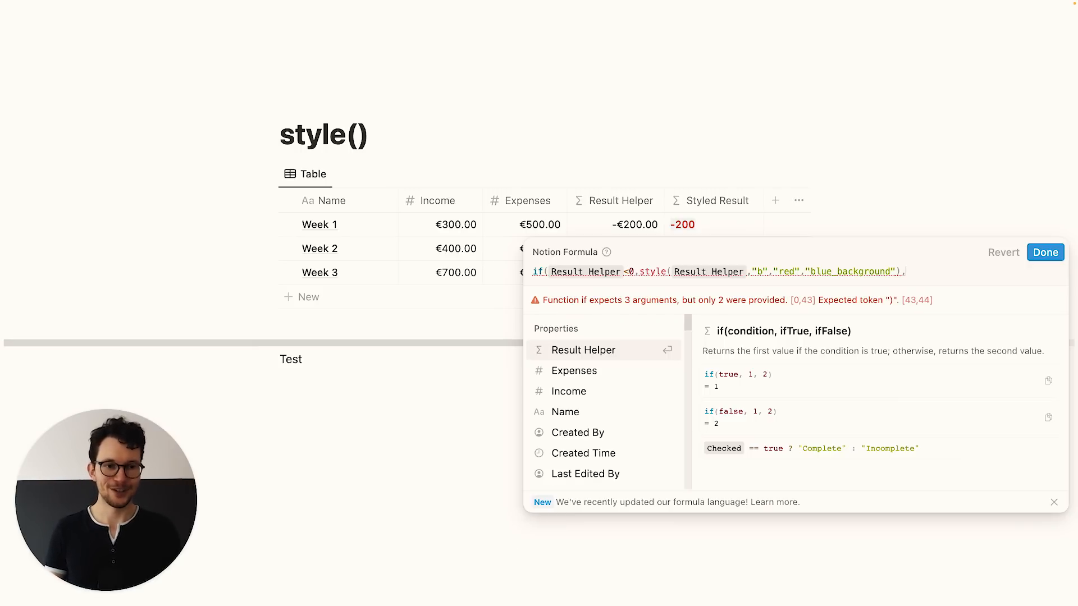
pyautogui.press('super+v')
pyautogui.write(')')
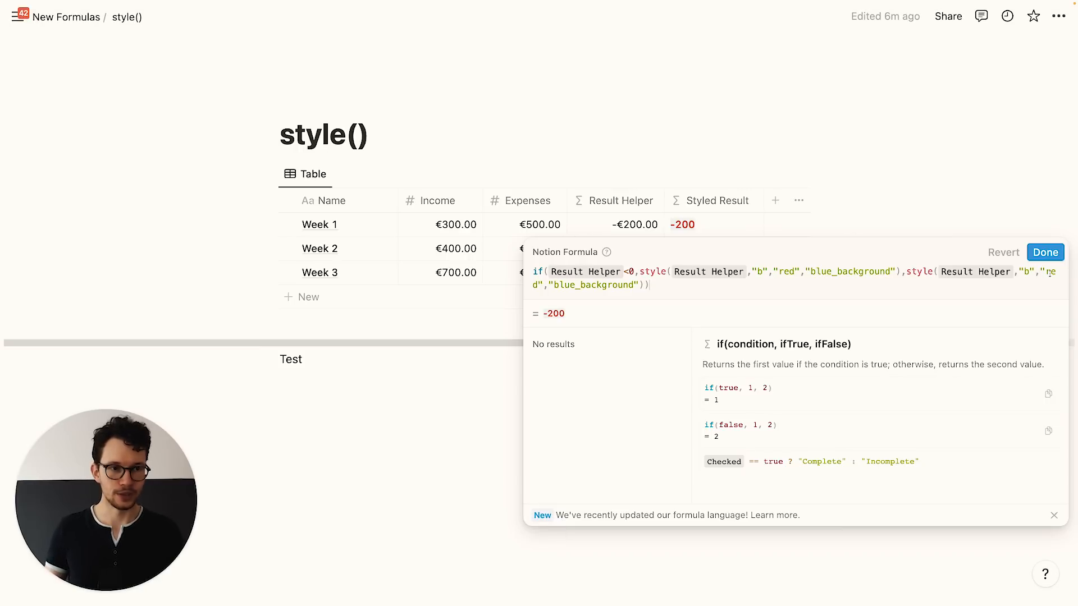
# Change the second style() call's arguments to "green" and "background" in the Styled Result formula and save it
pyautogui.moveTo(1047, 273); pyautogui.dragTo(533, 284)
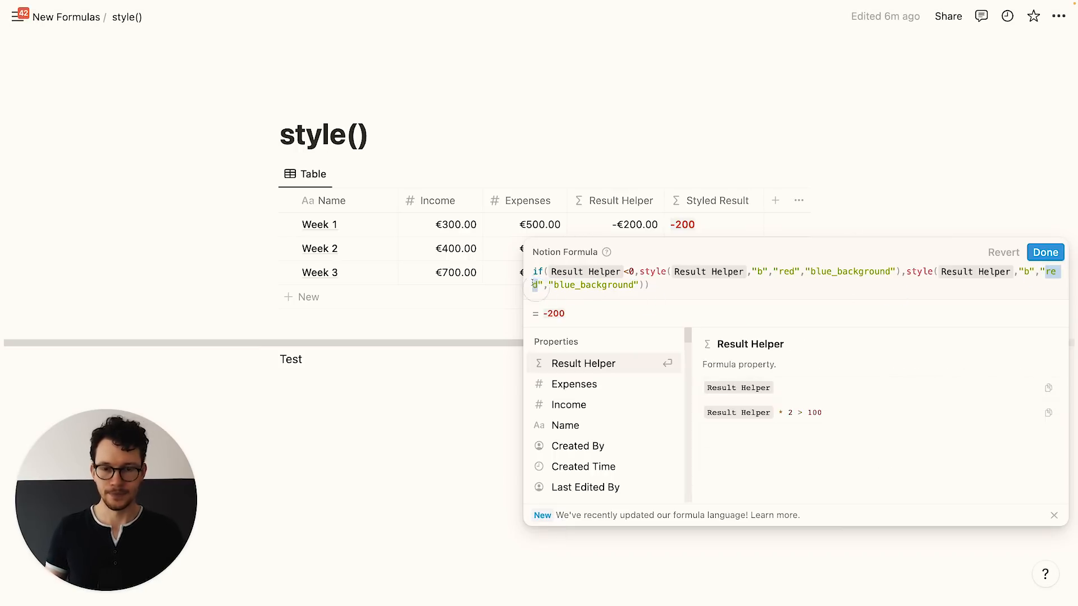
pyautogui.write('green')
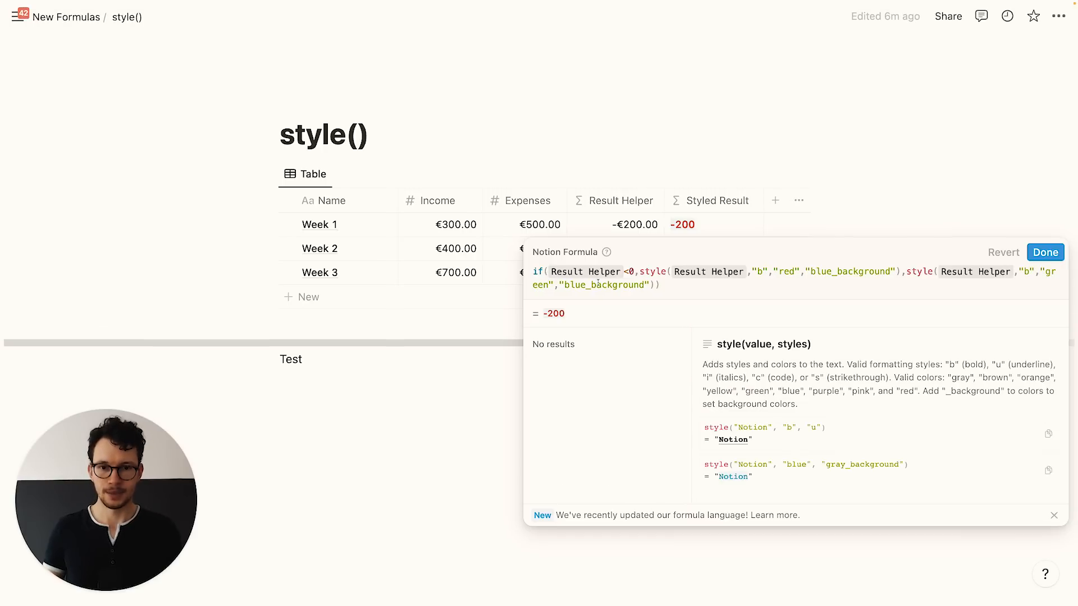
pyautogui.click(591, 285)
pyautogui.press('BackSpace')
pyautogui.press('BackSpace')
pyautogui.press('BackSpace')
pyautogui.press('BackSpace')
pyautogui.press('BackSpace')
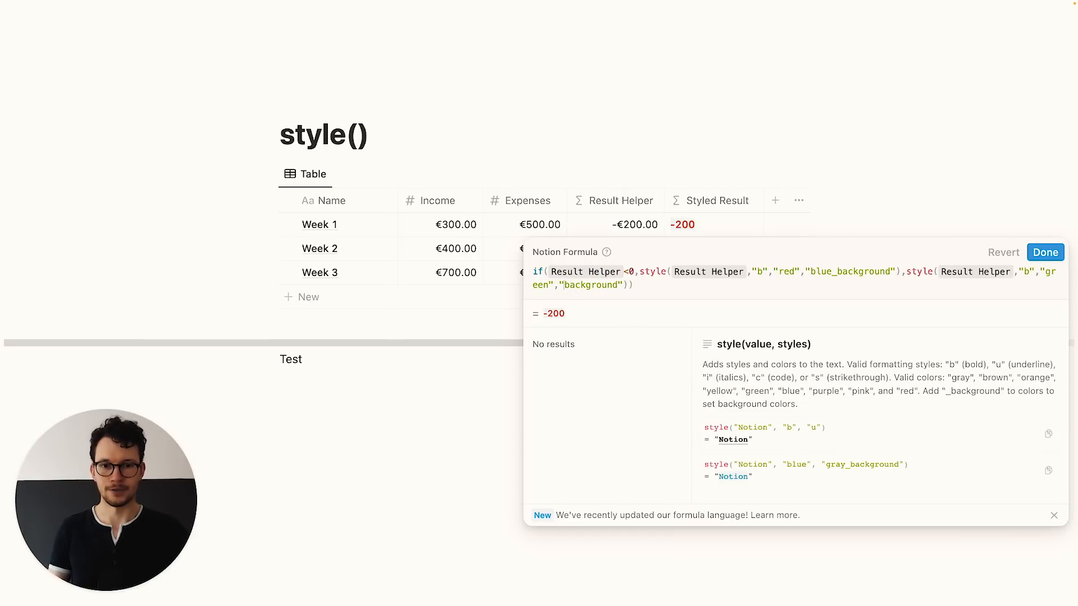
pyautogui.click(1046, 252)
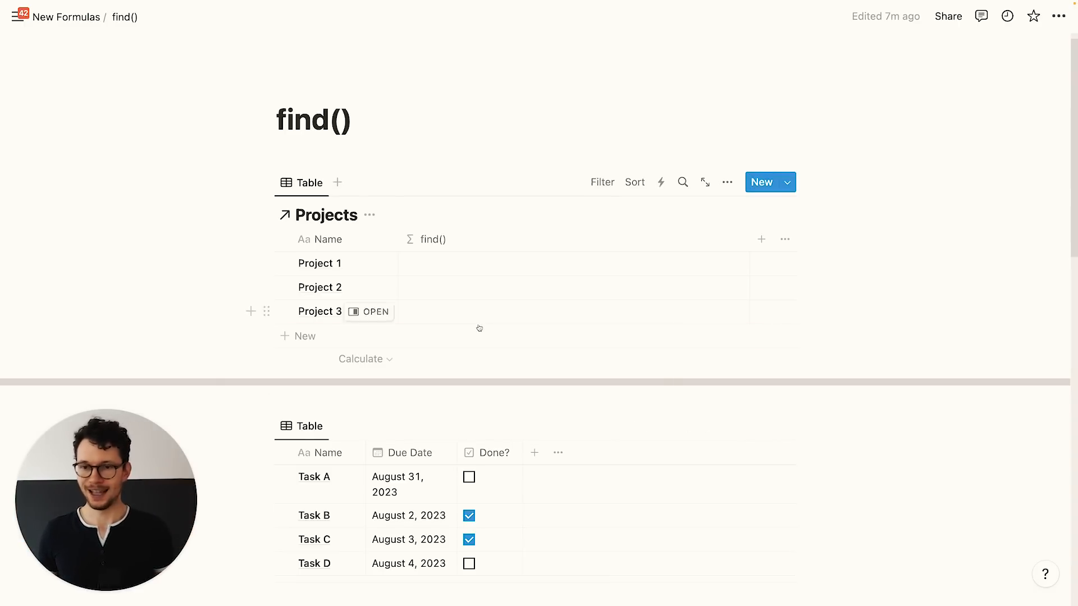
# Open the find() formula of Project 1 in the Projects table for editing
pyautogui.scroll(-1, 359, 351)
pyautogui.scroll(-1, 254, 396)
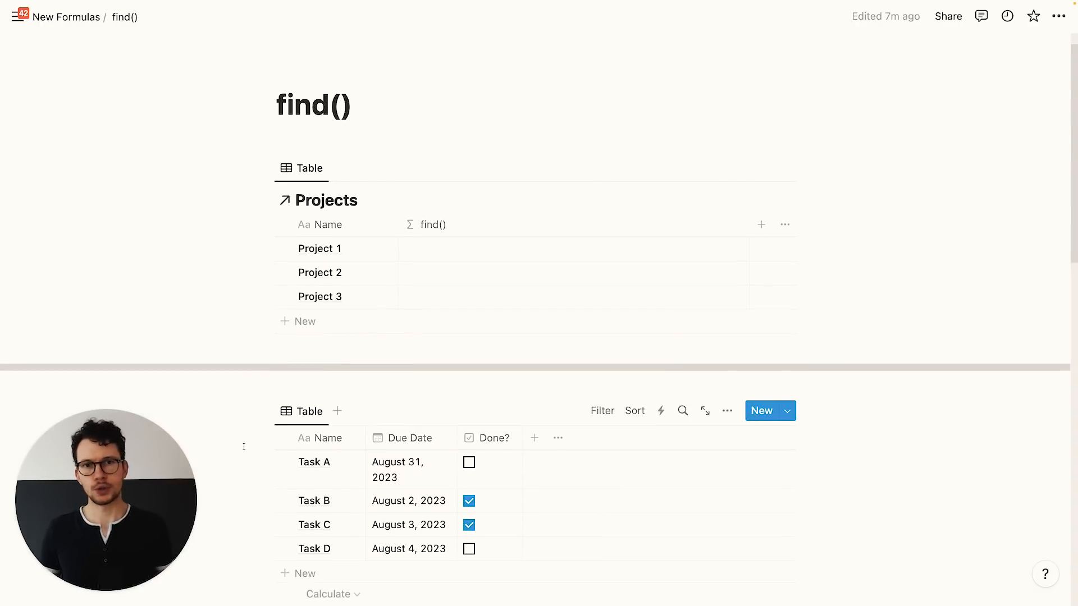
pyautogui.scroll(-1, 246, 445)
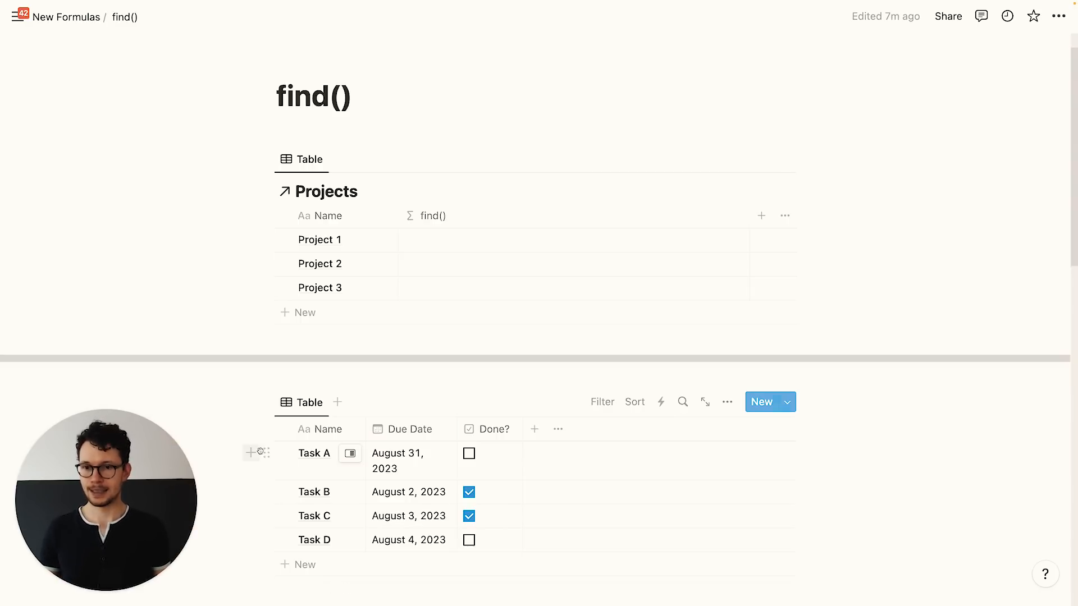
pyautogui.scroll(-3, 253, 446)
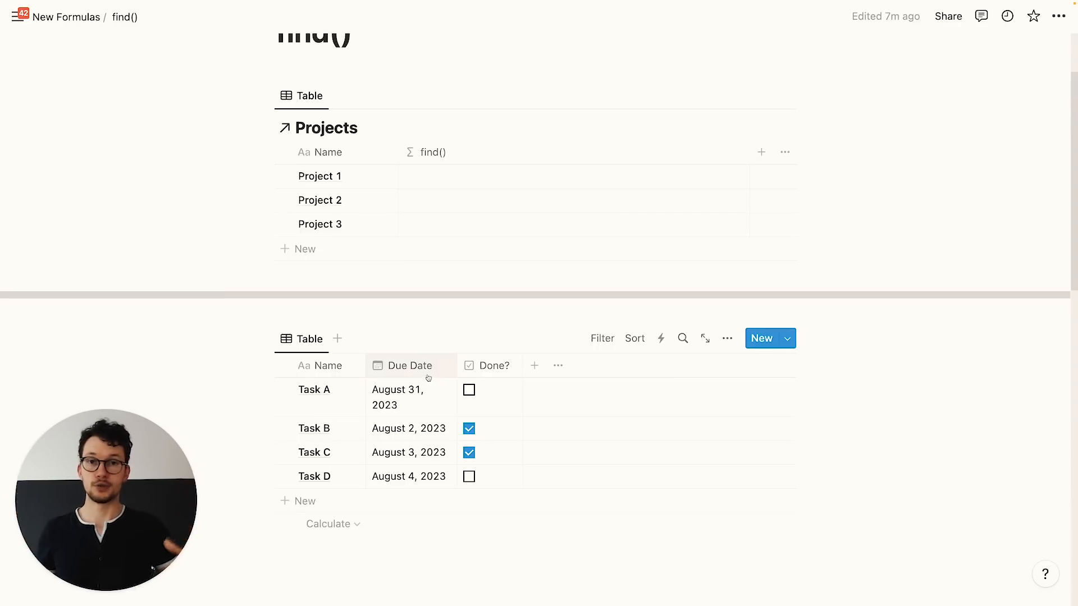
pyautogui.click(431, 179)
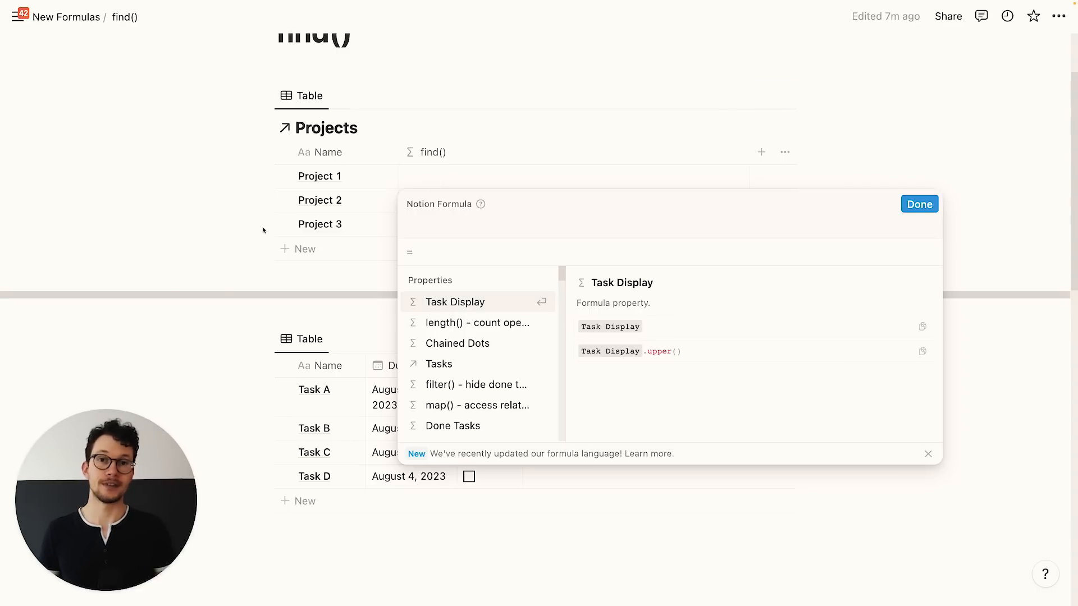
# Write the declaration let variable = something in the find() formula, with a separate line reading something below it
pyautogui.write('let')
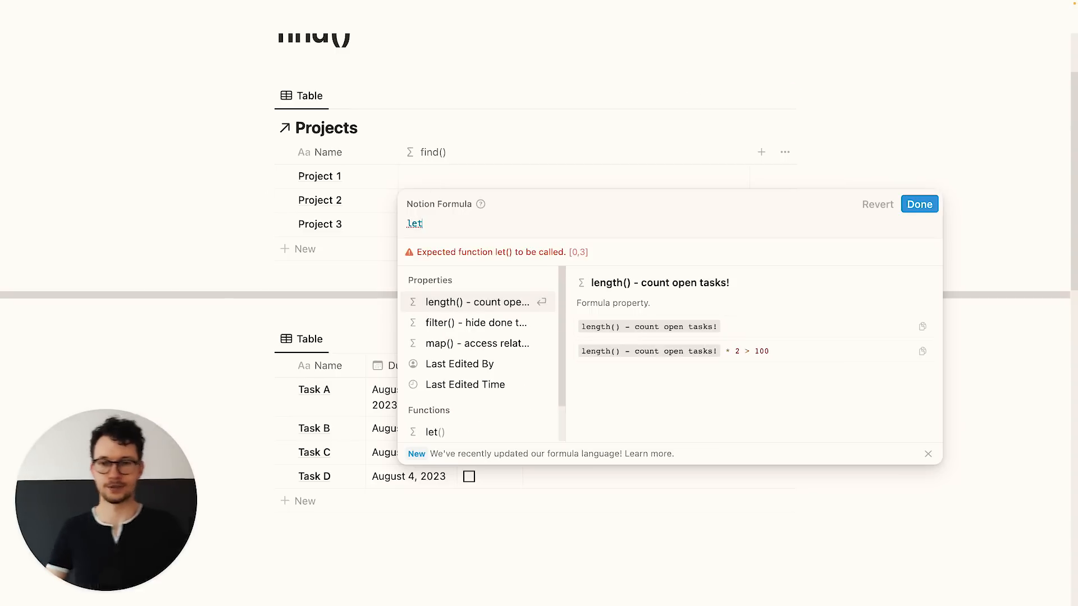
pyautogui.write(' varb')
pyautogui.write('able ')
pyautogui.write('= something')
pyautogui.hotkey('shift', 'Return')
pyautogui.hotkey('shift', 'Return')
pyautogui.write('some')
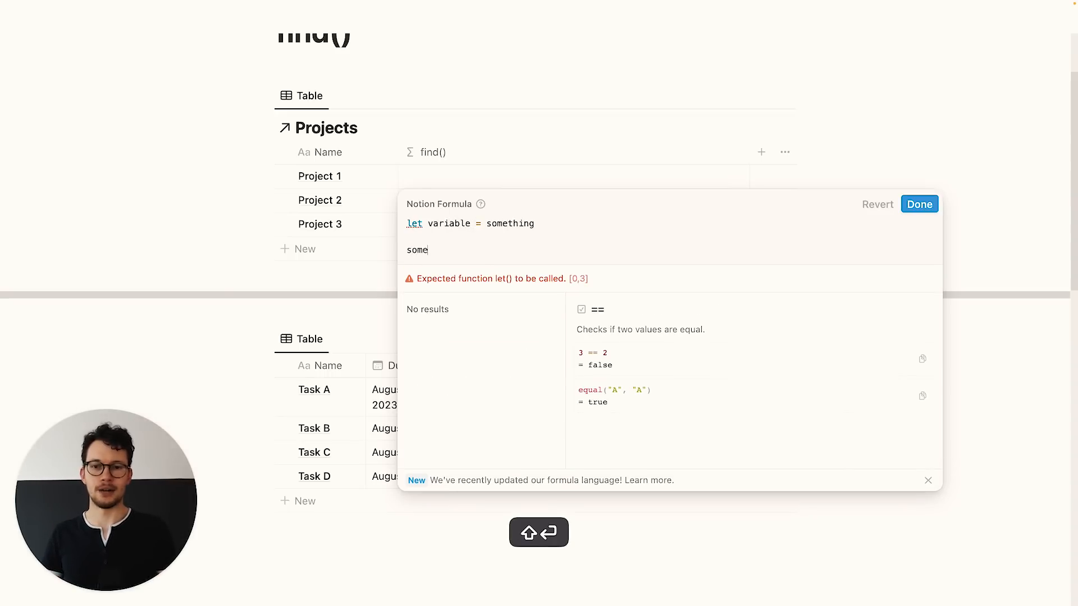
pyautogui.write('thing')
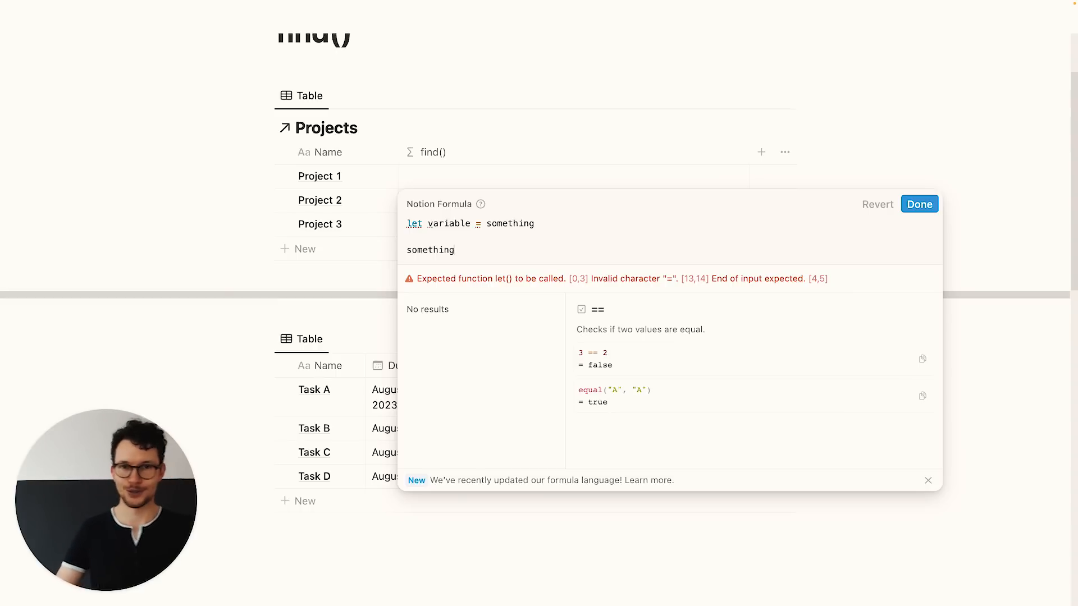
# Replace the whole find() formula with the placeholder syntax let(name, value, expression)
pyautogui.press('super+a')
pyautogui.write('let(')
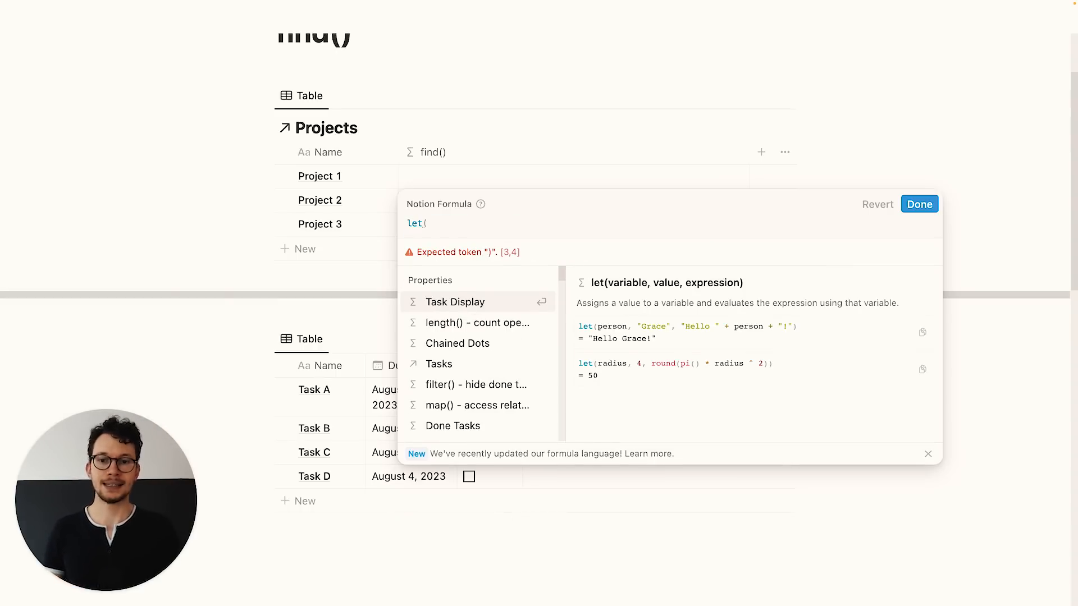
pyautogui.write('name,')
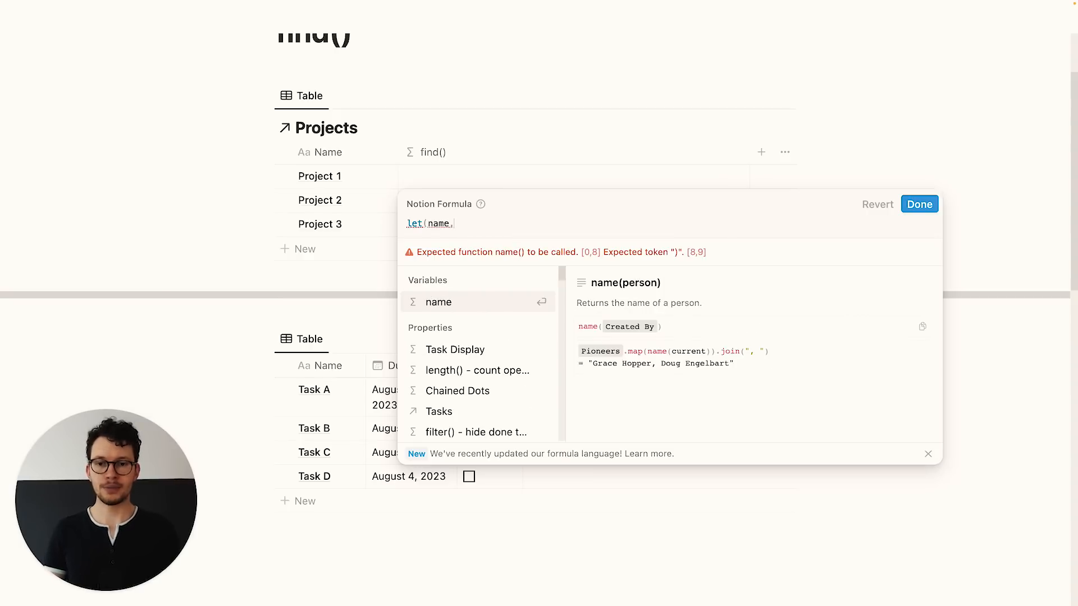
pyautogui.write(' value')
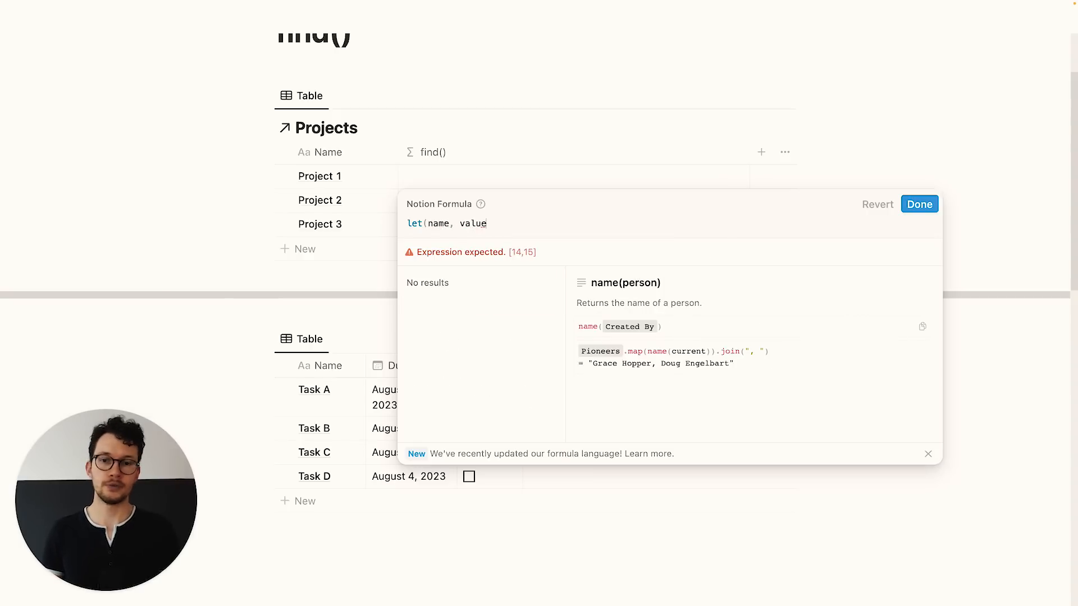
pyautogui.write(', expression)')
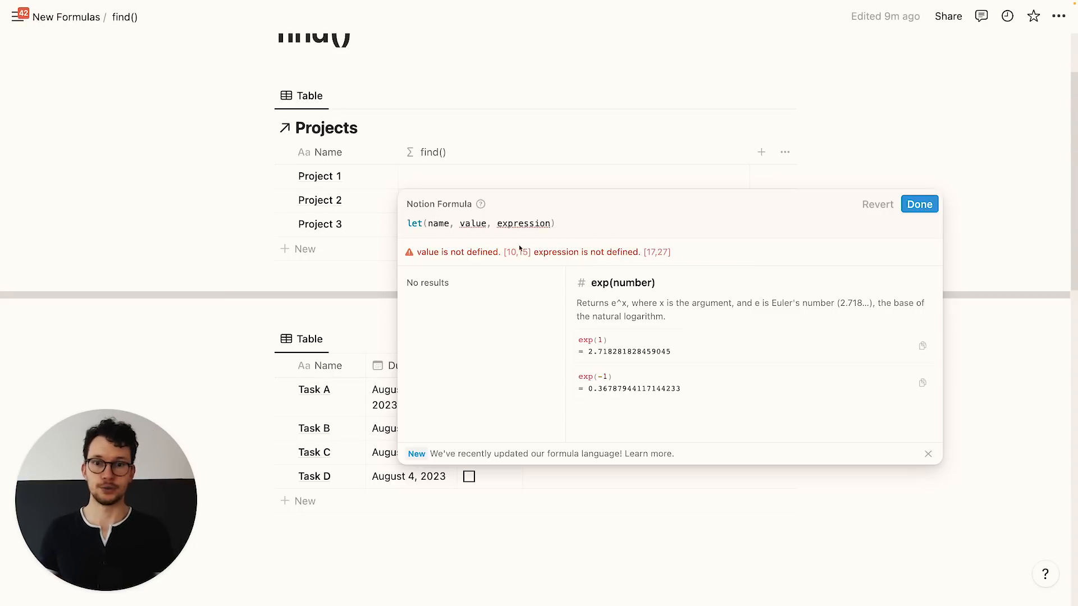
# Replace the let() placeholders with the example arguments one, 1, one + 2, and change the variable's value to 5
pyautogui.doubleClick(466, 224)
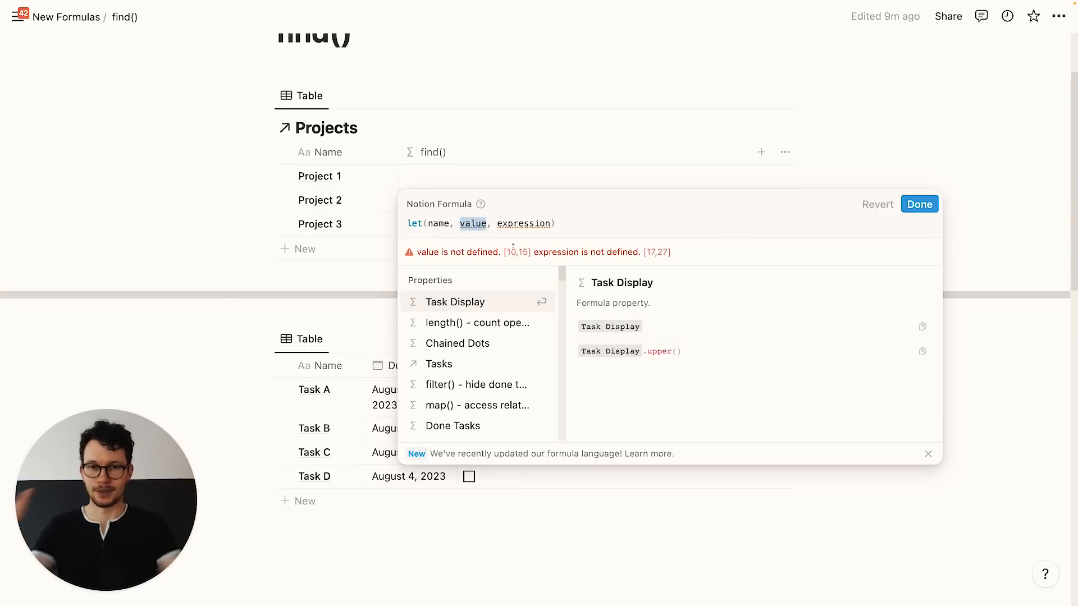
pyautogui.moveTo(557, 224); pyautogui.dragTo(428, 225)
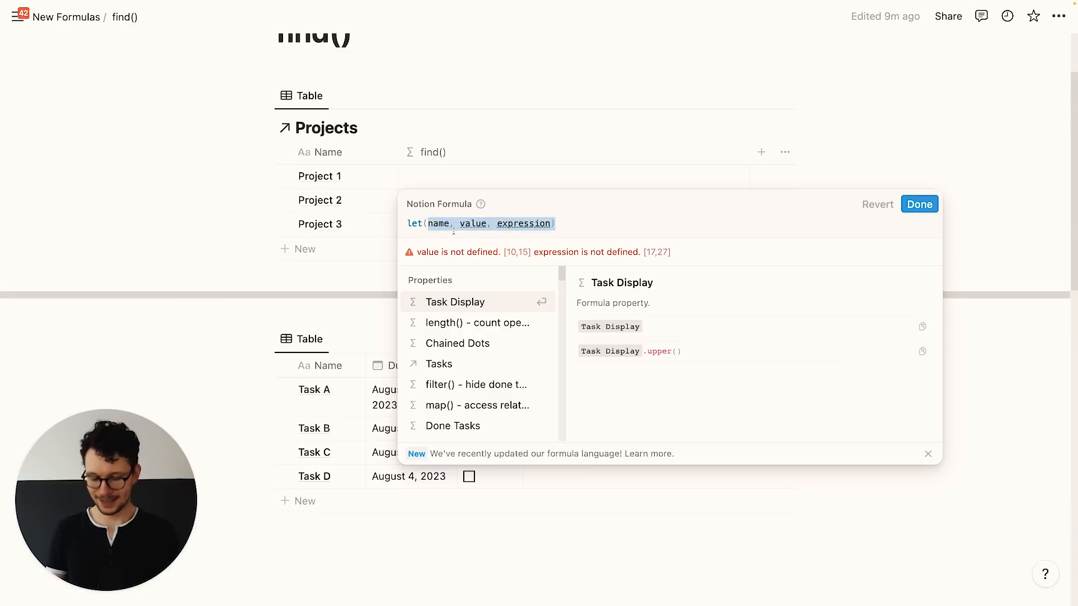
pyautogui.write('one')
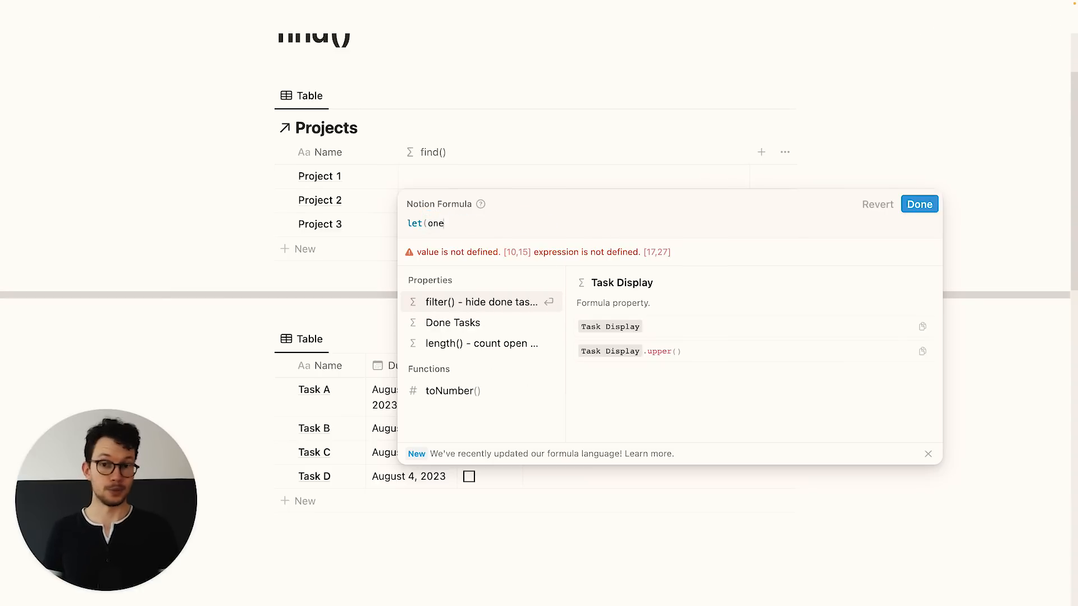
pyautogui.write(', 1')
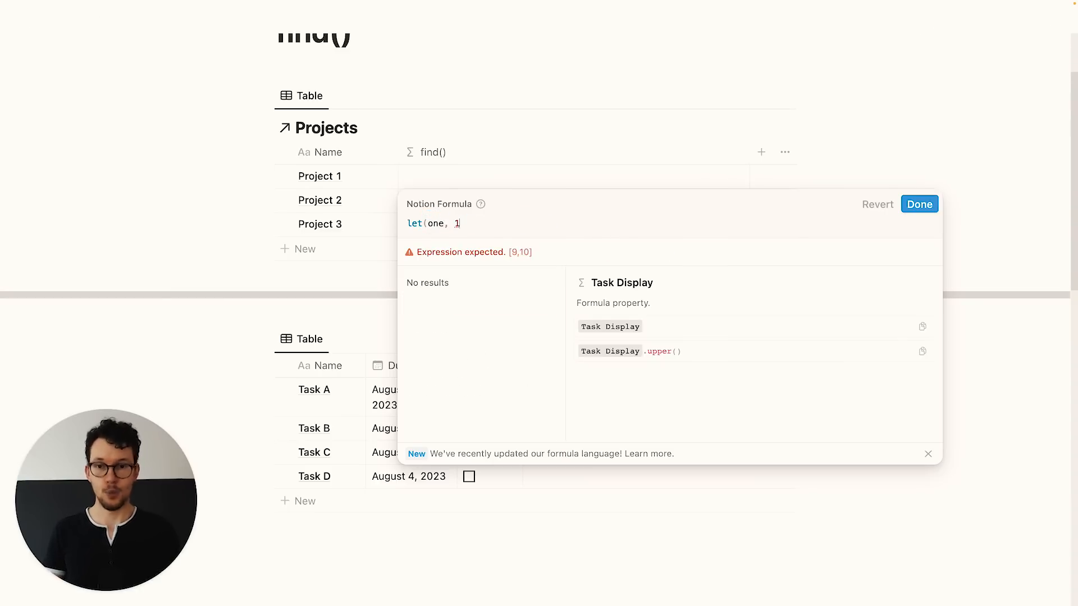
pyautogui.write(', ')
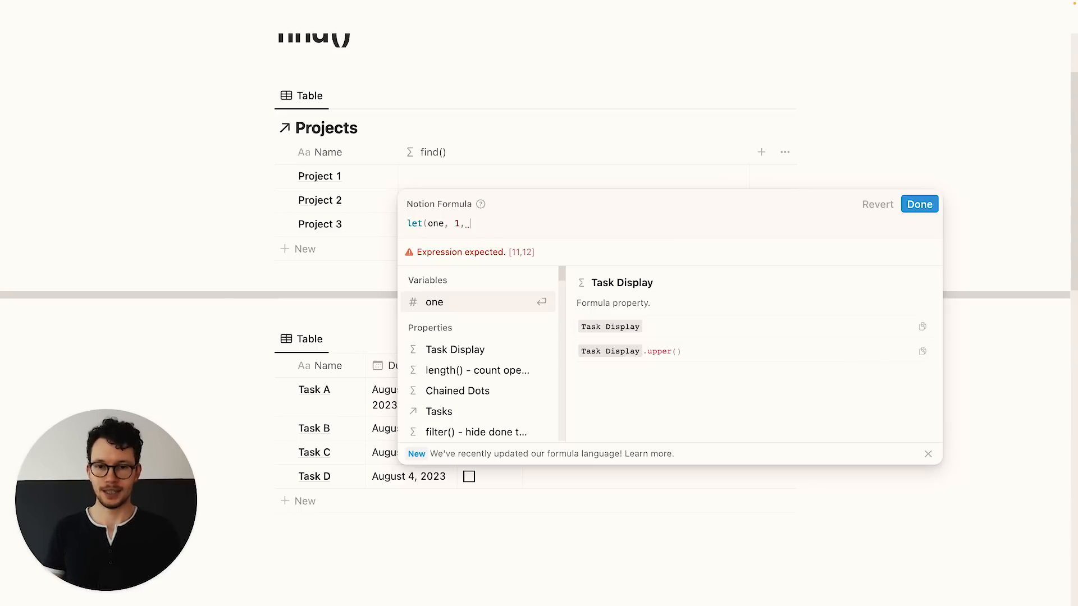
pyautogui.write('one +')
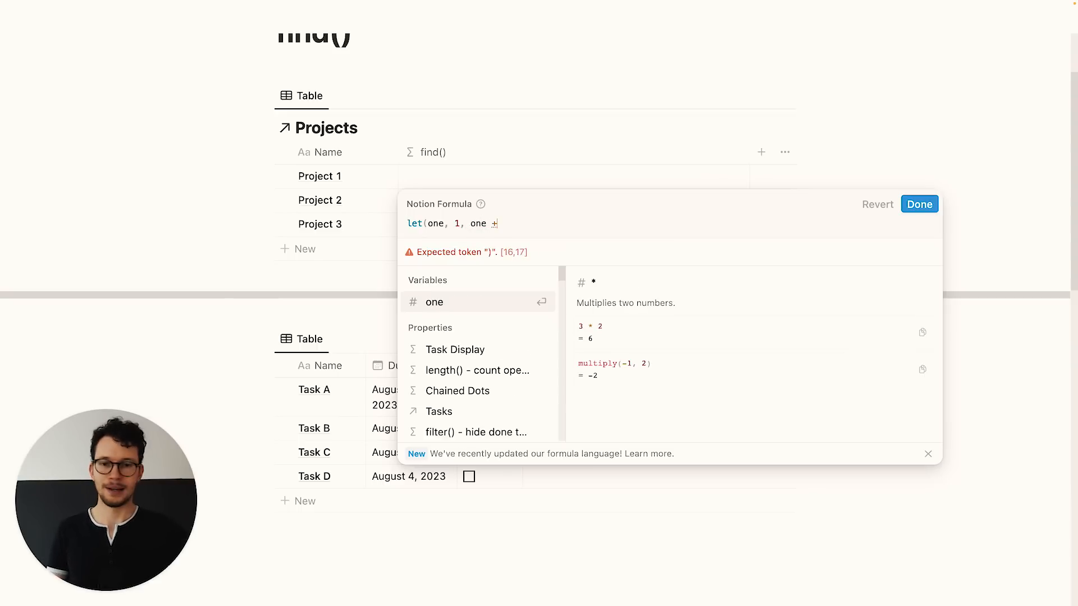
pyautogui.write(' 2)')
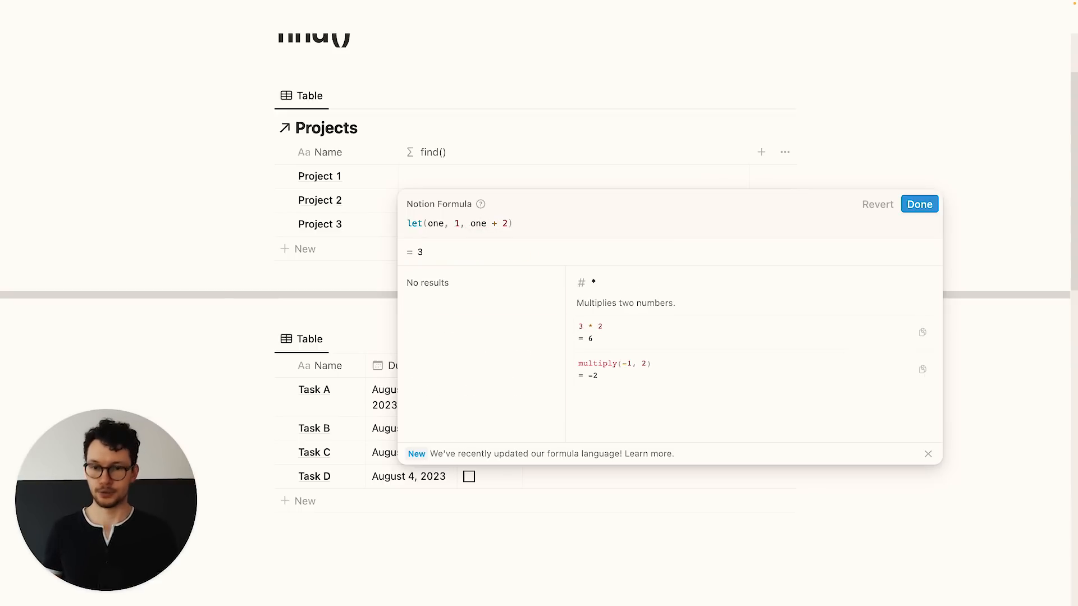
pyautogui.doubleClick(458, 223)
pyautogui.write('5')
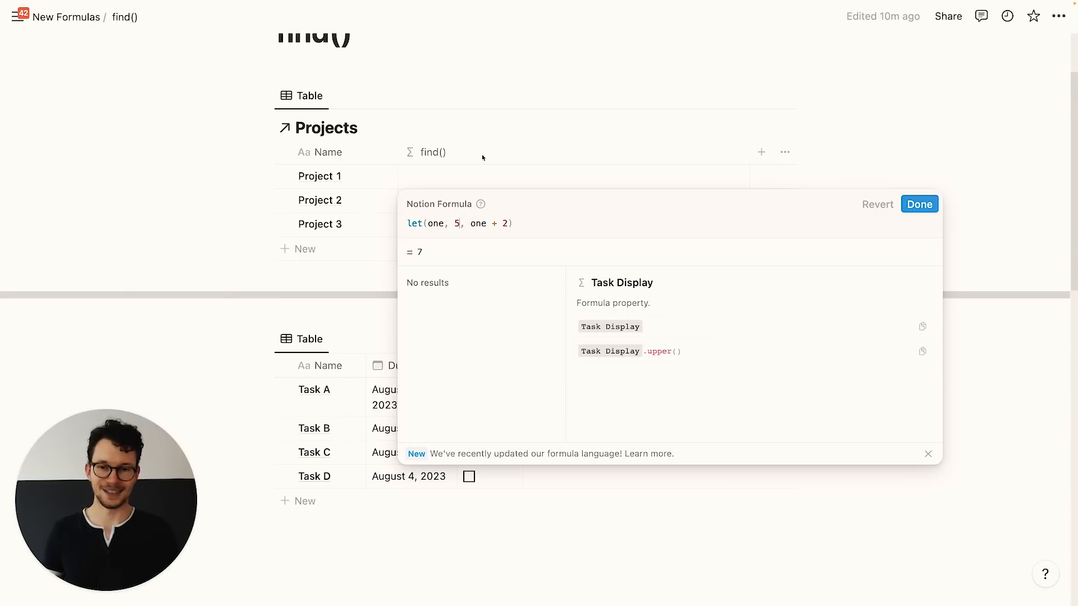
# Replace the whole formula with let(next, and add Tasks.find() on an indented new line as the variable's value
pyautogui.press('super+a')
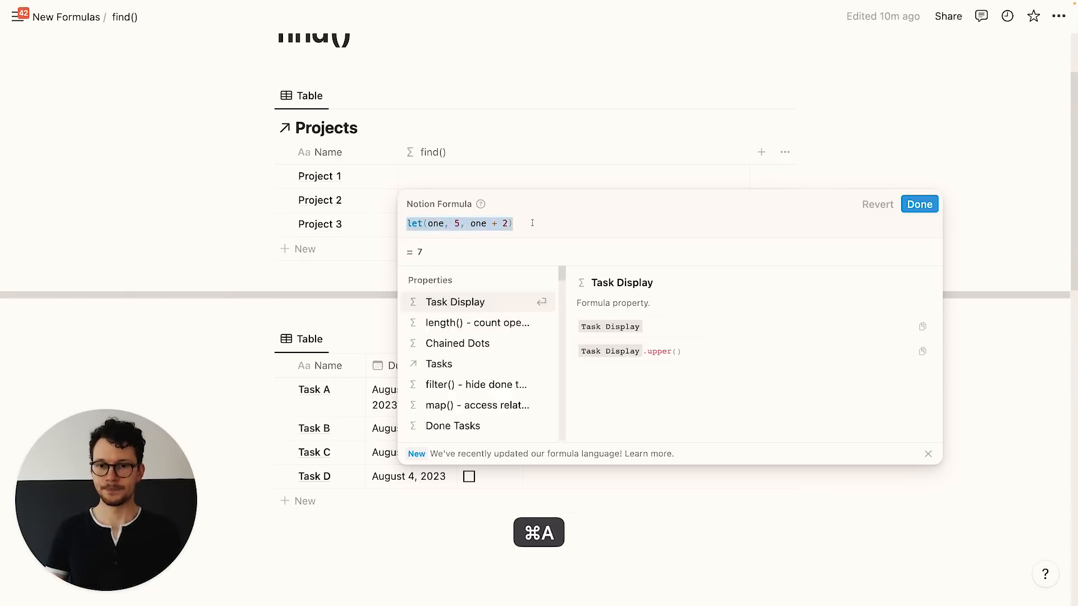
pyautogui.write('let(')
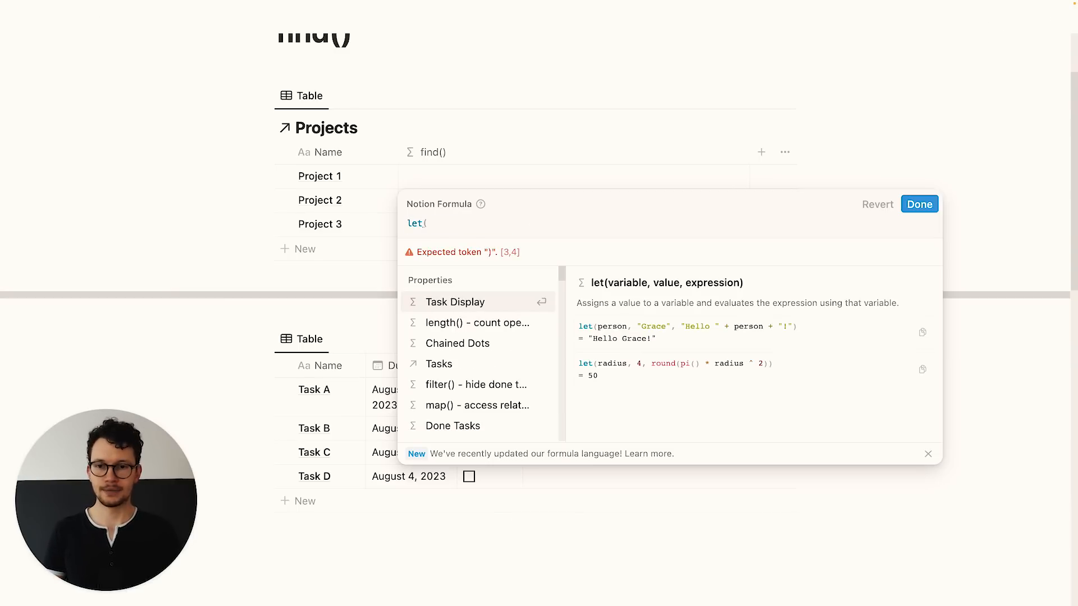
pyautogui.write('next,')
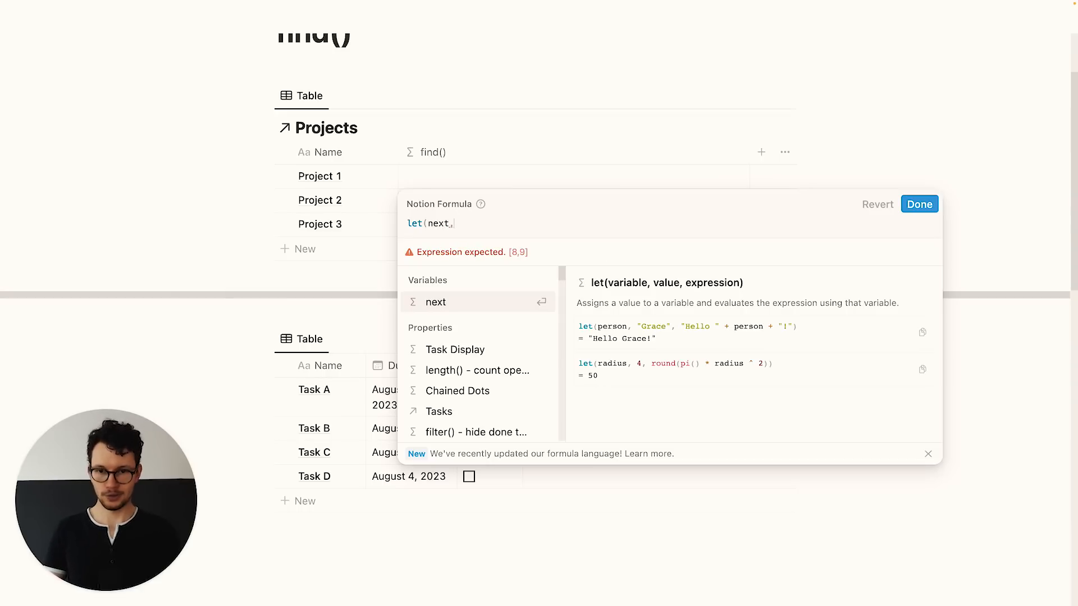
pyautogui.hotkey('shift', 'Return')
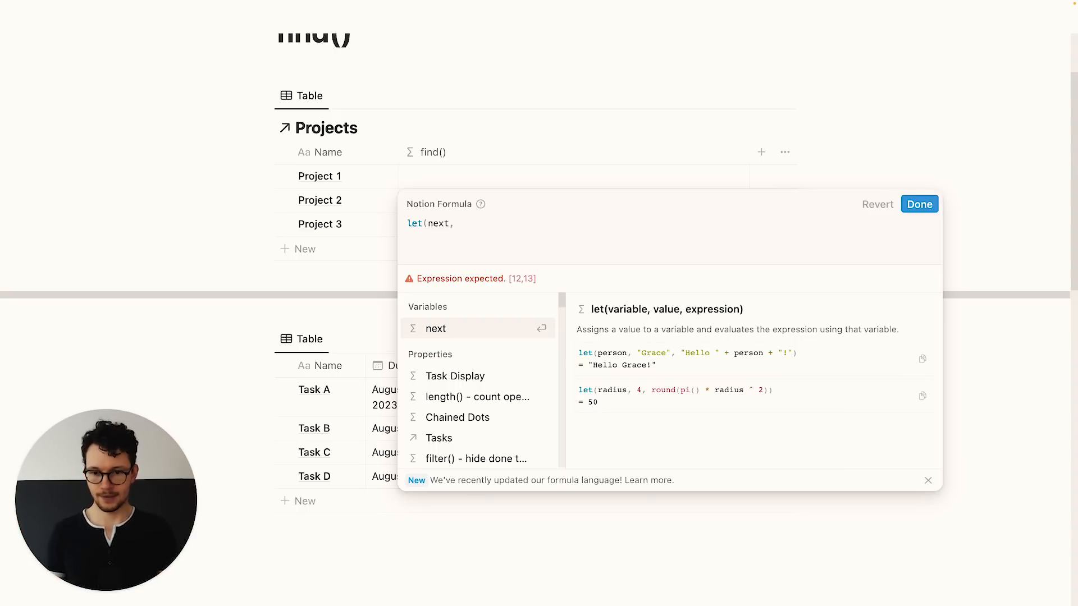
pyautogui.click(441, 438)
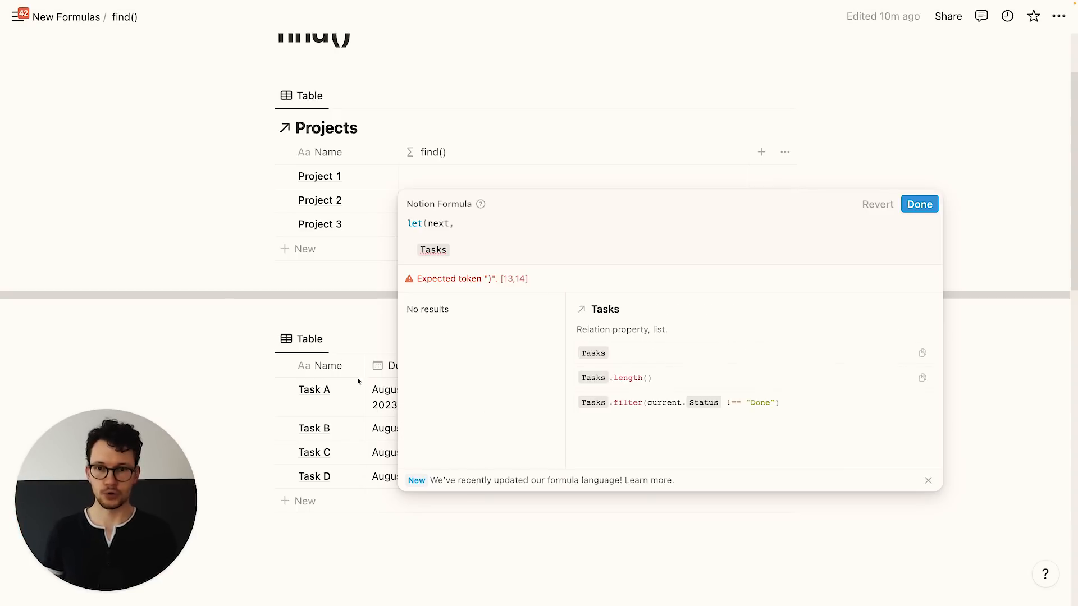
pyautogui.write('.')
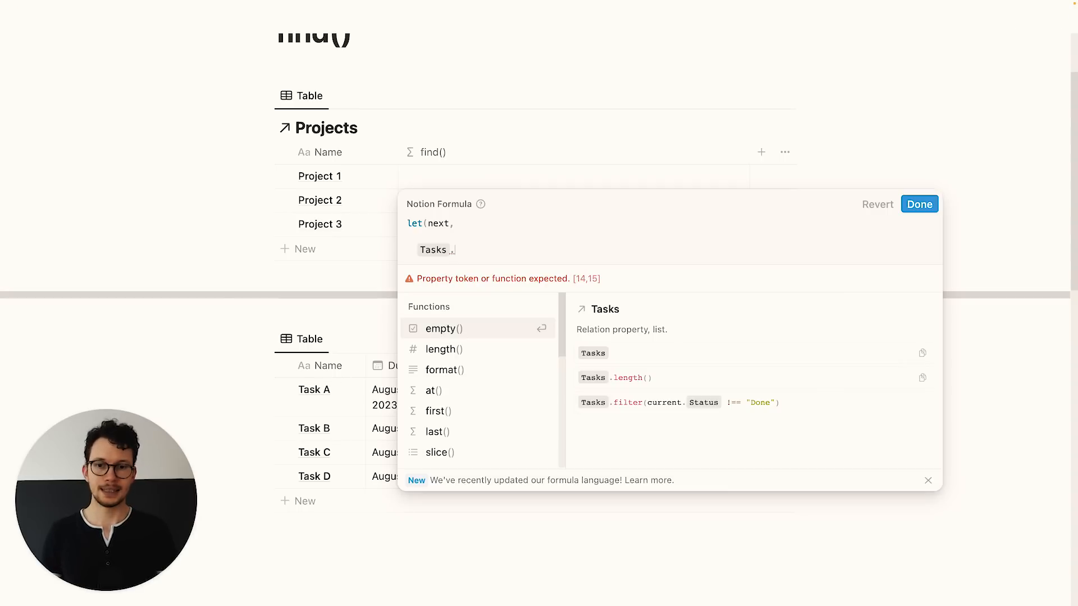
pyautogui.write('find')
pyautogui.press('Return')
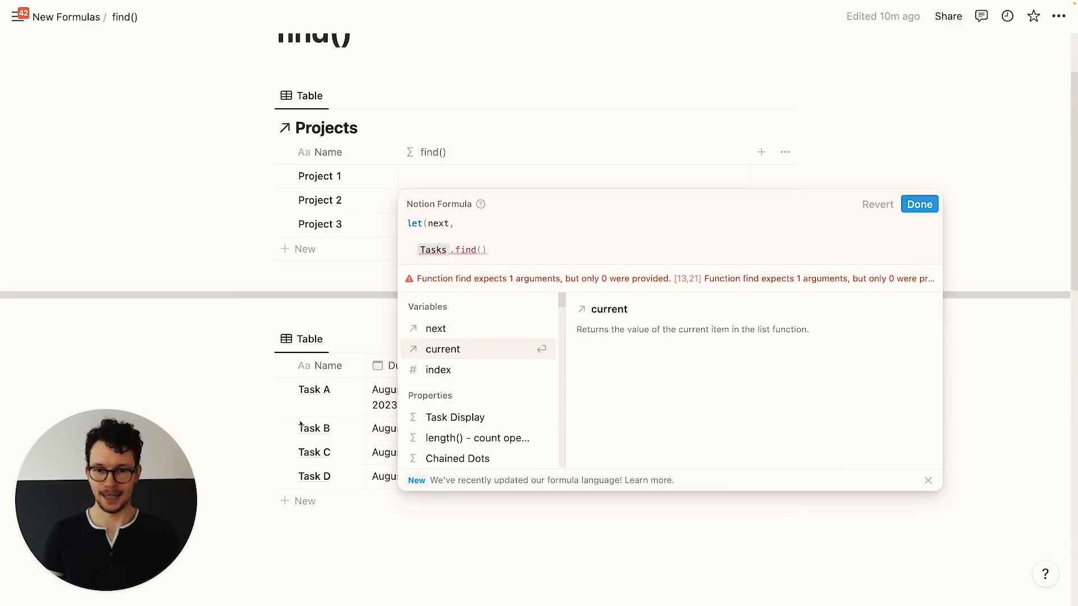
# Start the find() condition with current.Due Date== inside its parentheses
pyautogui.press('Left')
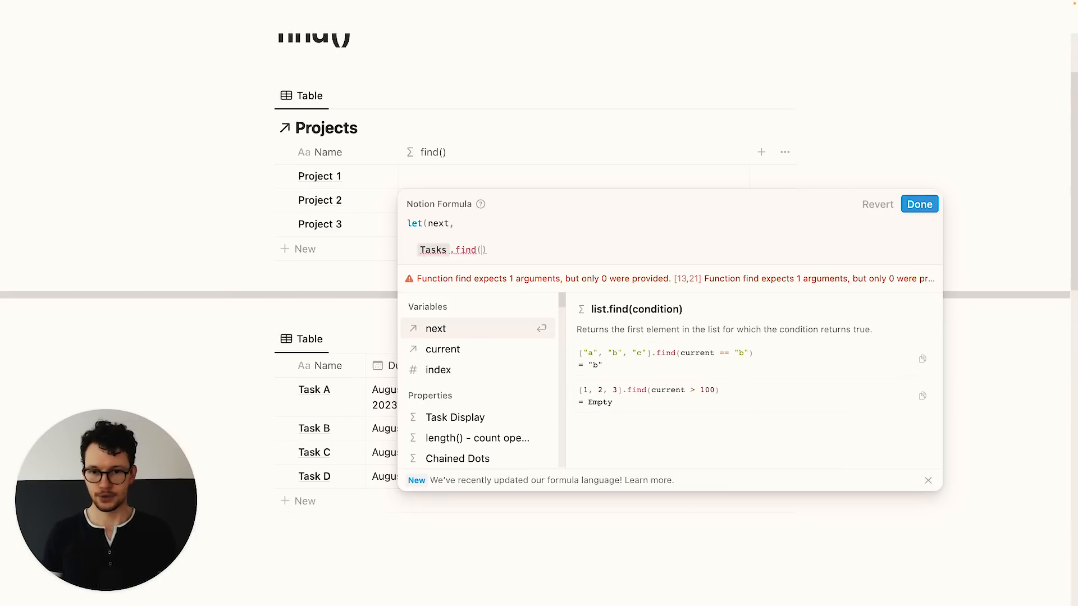
pyautogui.click(443, 349)
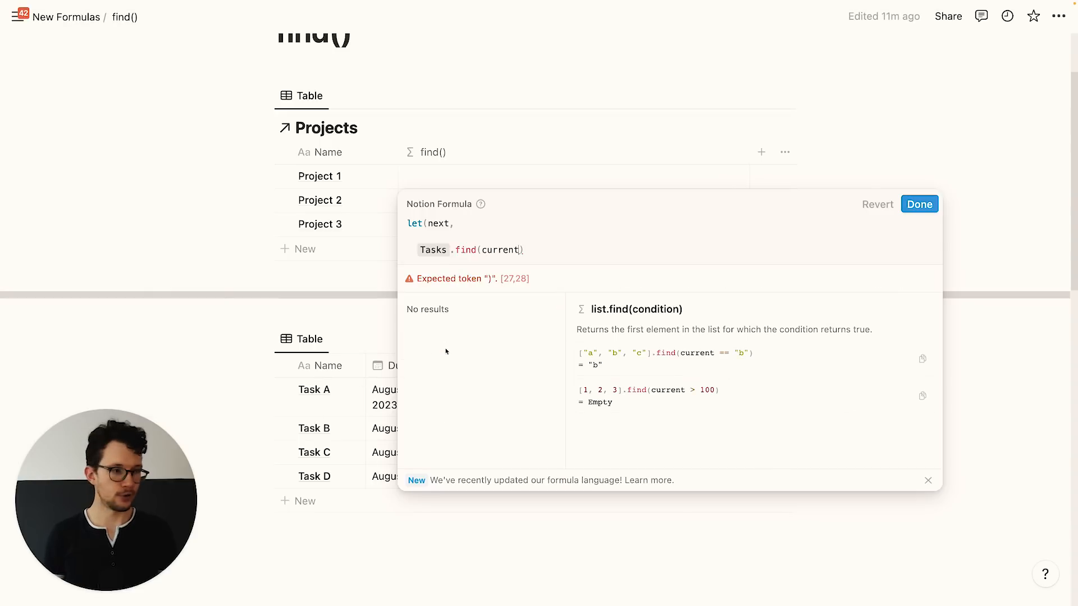
pyautogui.write('.due')
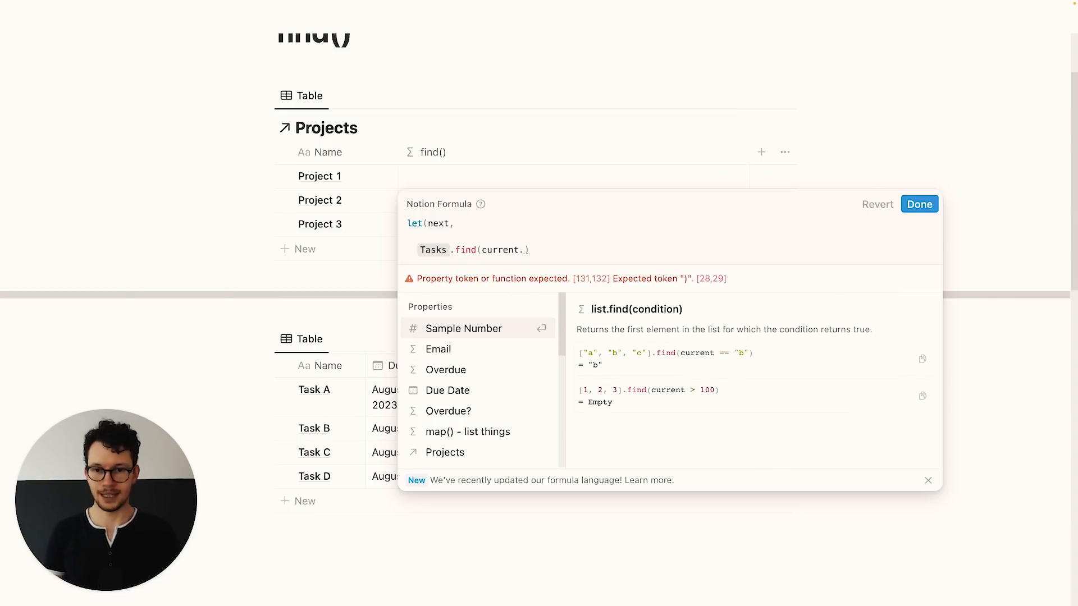
pyautogui.press('Return')
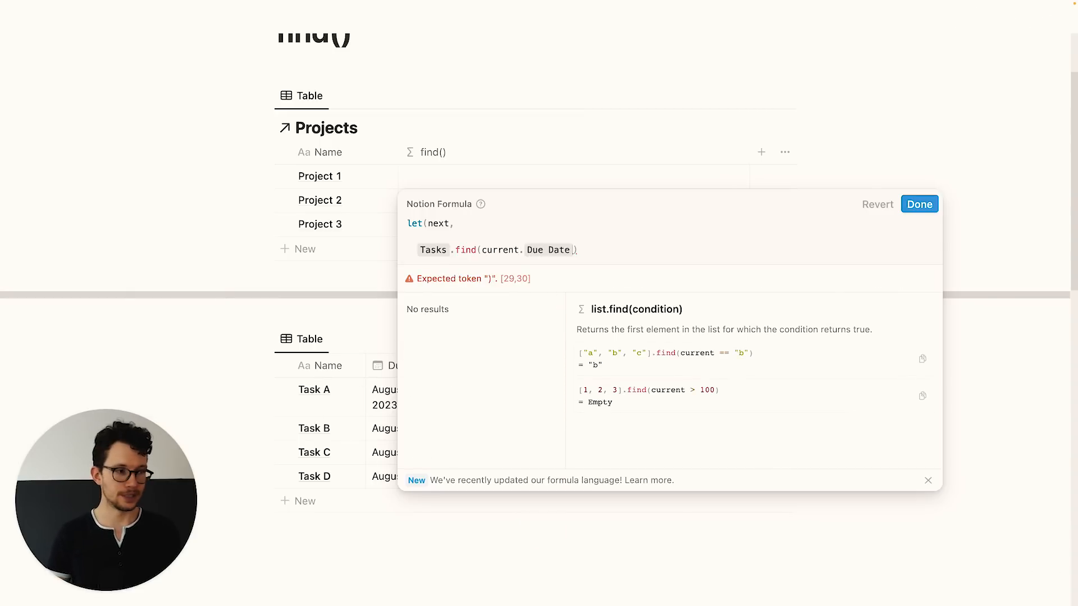
pyautogui.write('==')
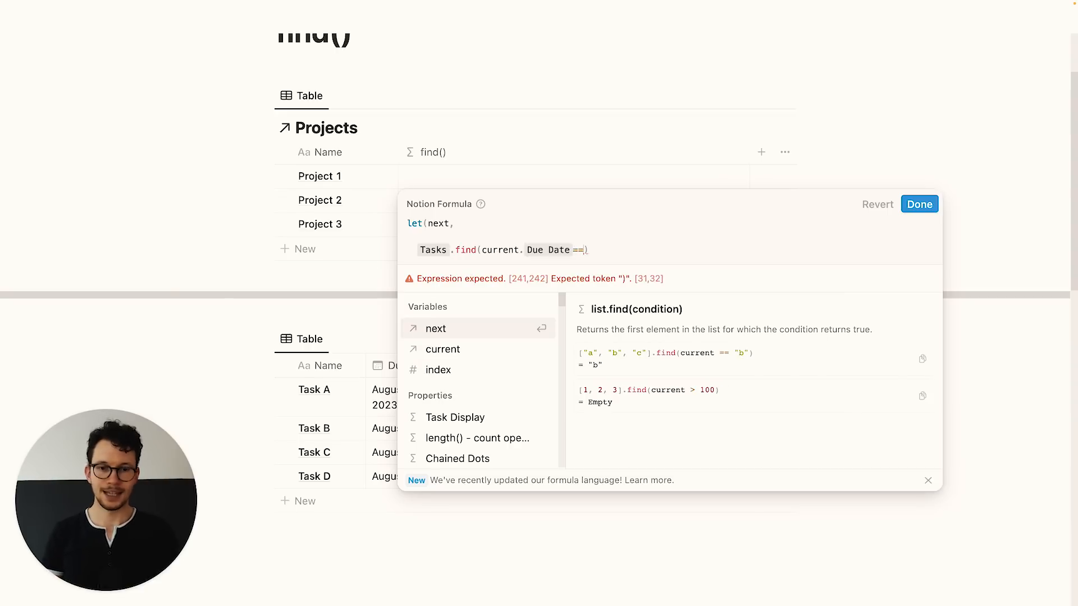
# Add Tasks.filter(current.Done?==false) on a new line as the comparison value, with find()'s closing parenthesis on its own line
pyautogui.hotkey('shift', 'Return')
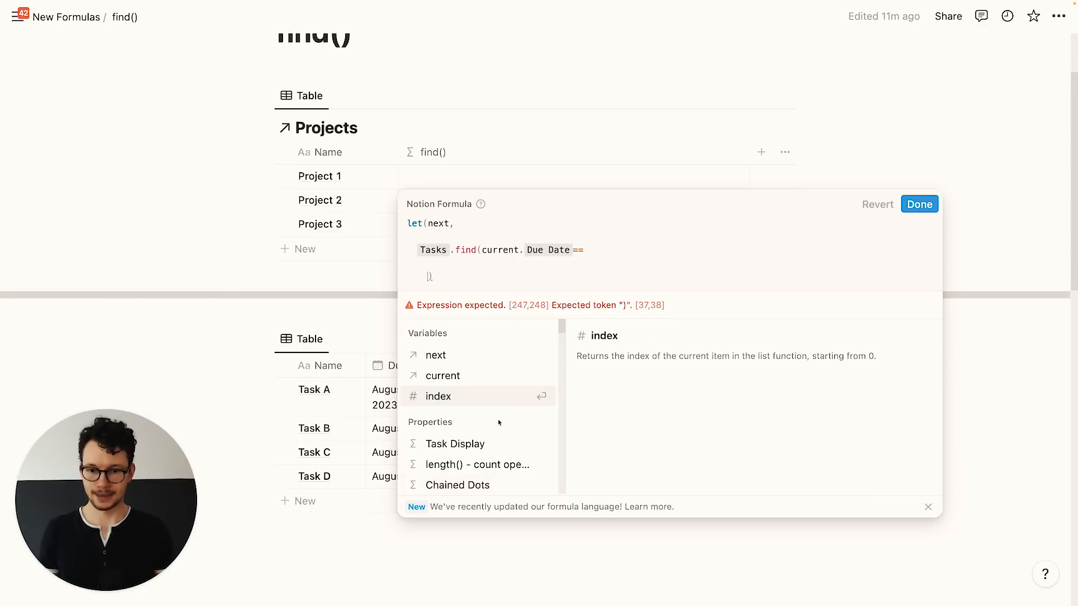
pyautogui.write('tasks')
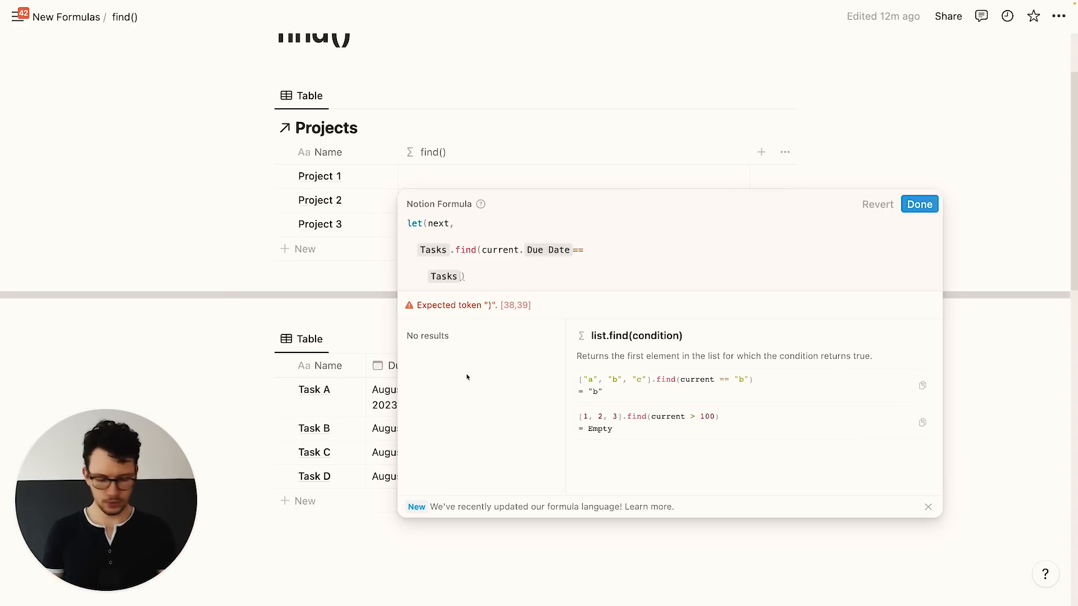
pyautogui.write('.filter')
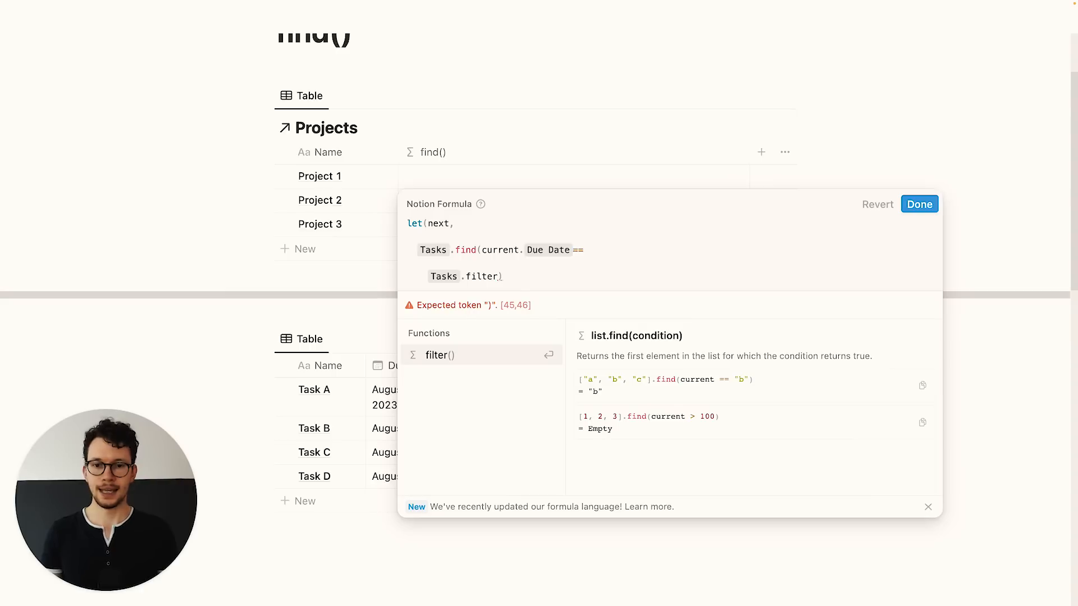
pyautogui.press('Return')
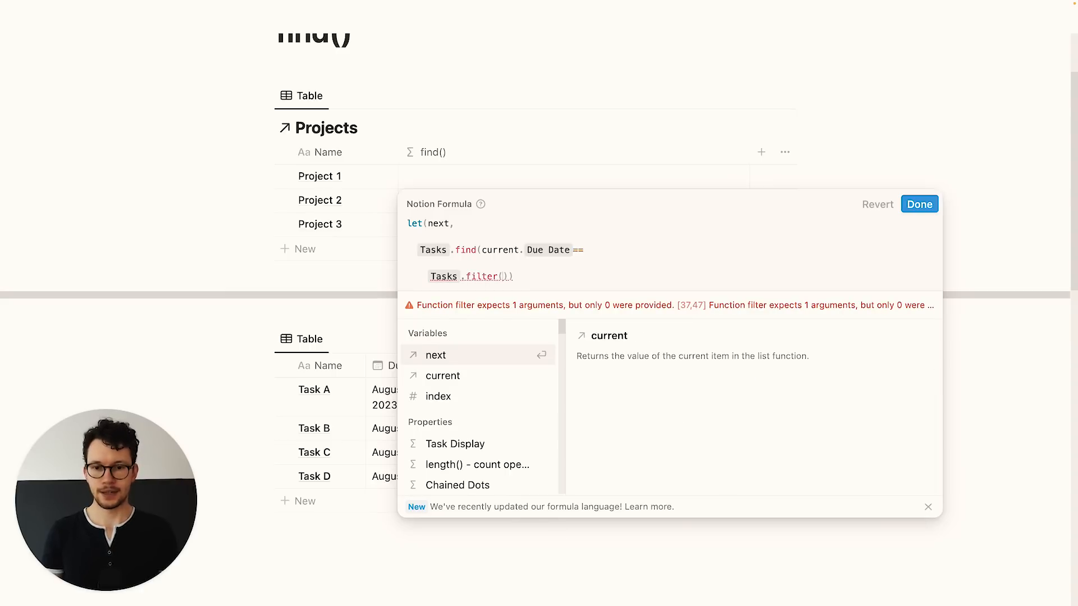
pyautogui.click(445, 377)
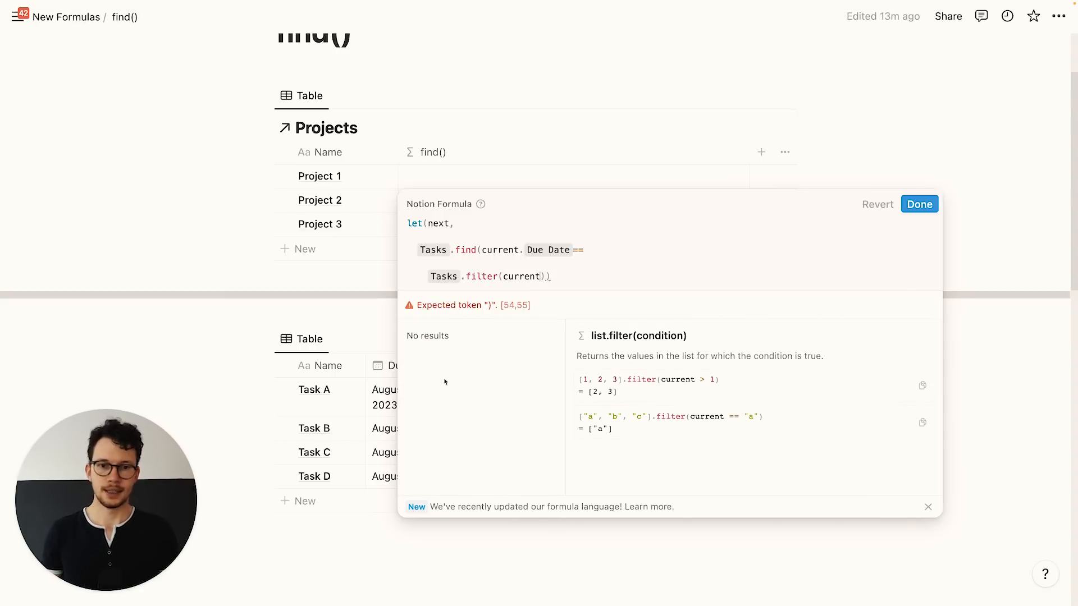
pyautogui.write('.')
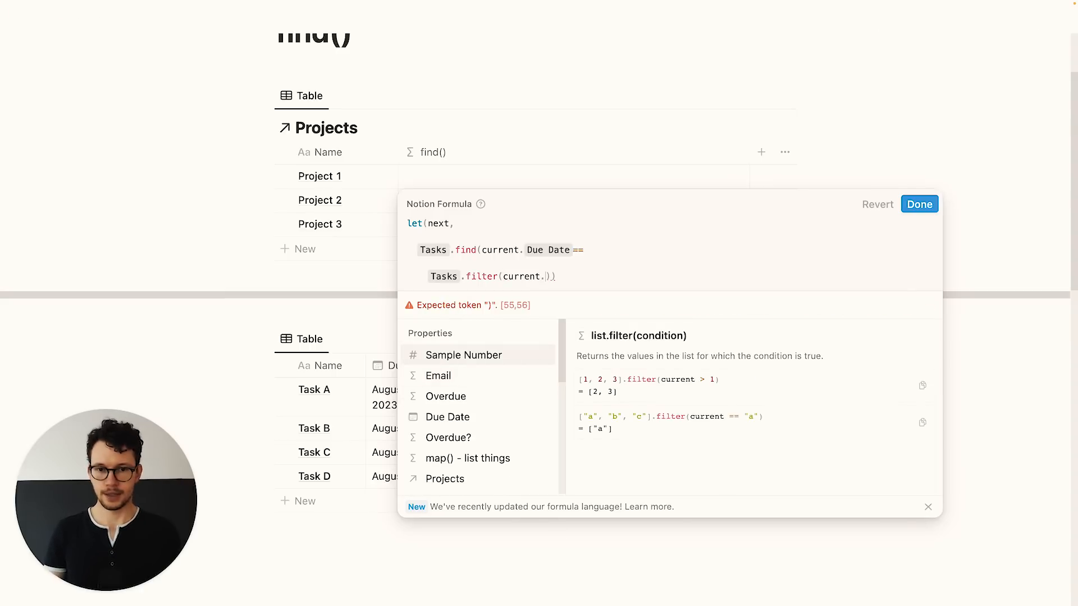
pyautogui.write('d')
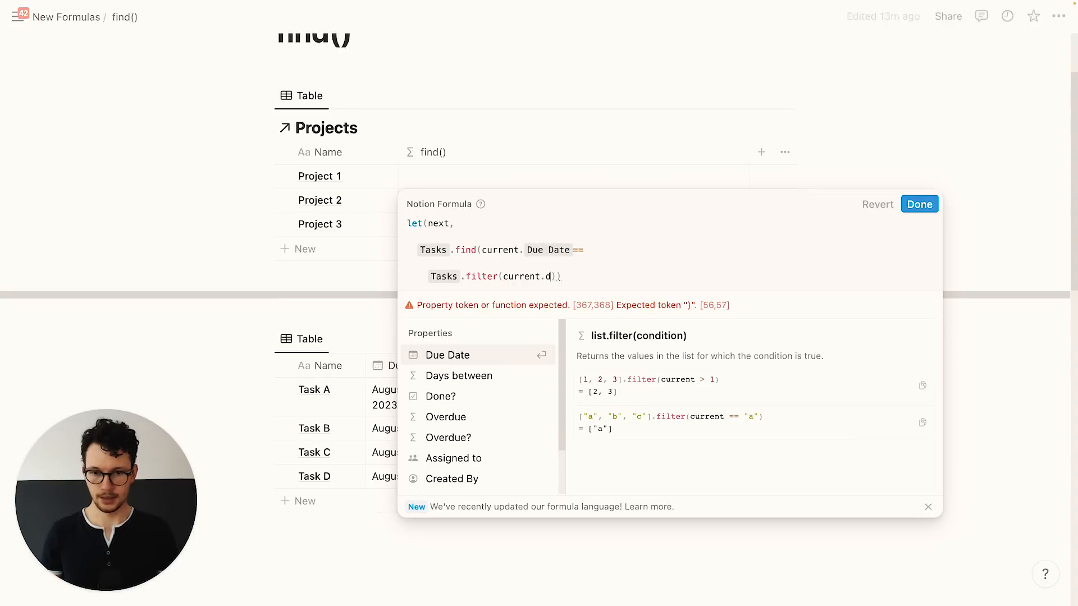
pyautogui.click(429, 392)
pyautogui.write('==false')
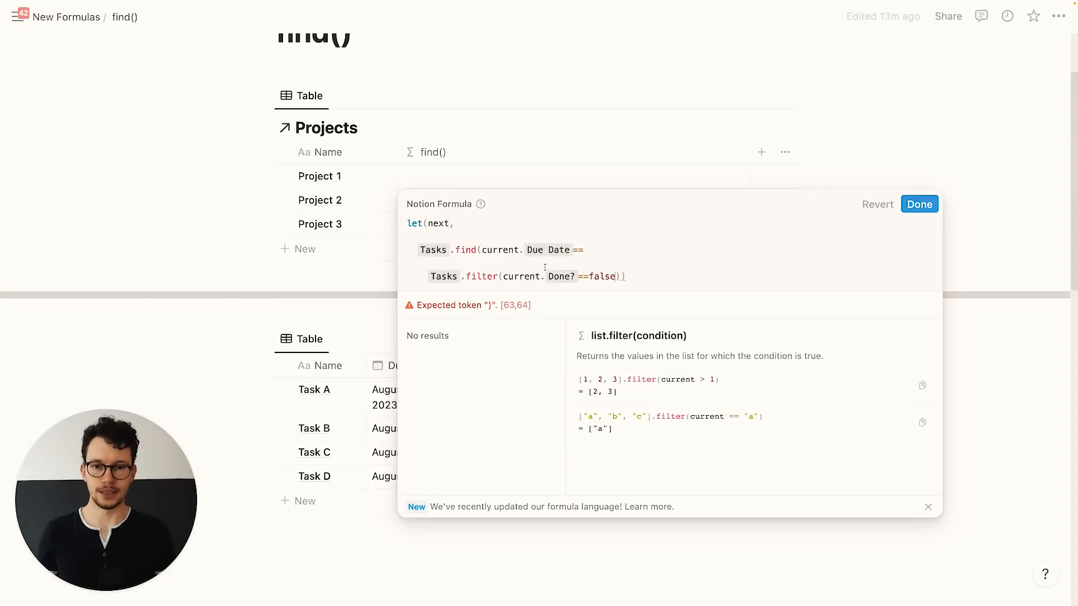
pyautogui.click(619, 276)
pyautogui.hotkey('shift', 'Return')
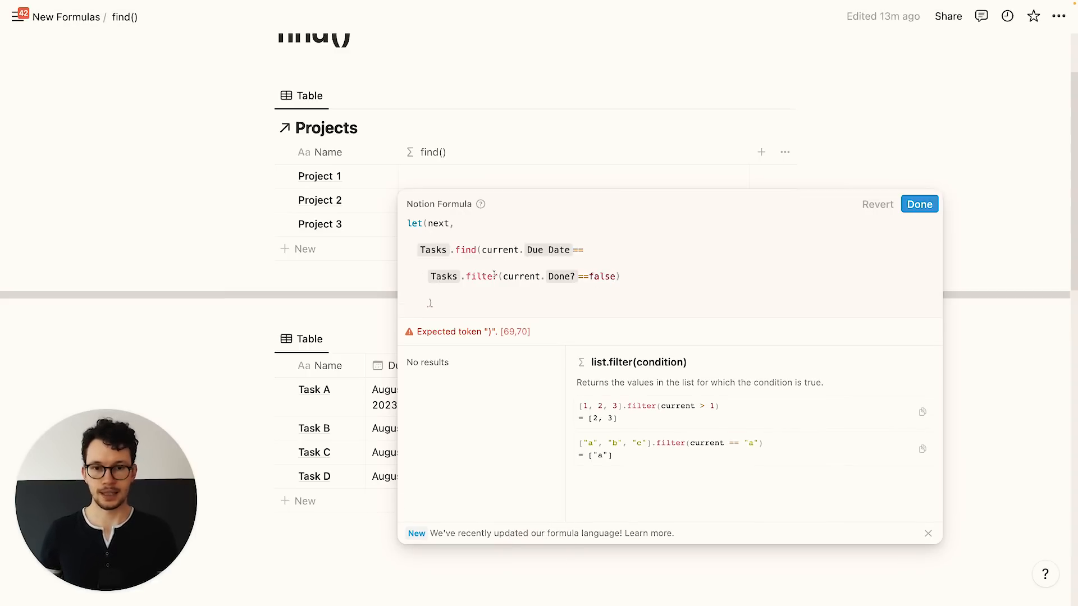
# Chain .map(current.Due Date) onto the filter() call to list the open tasks' due dates
pyautogui.click(626, 276)
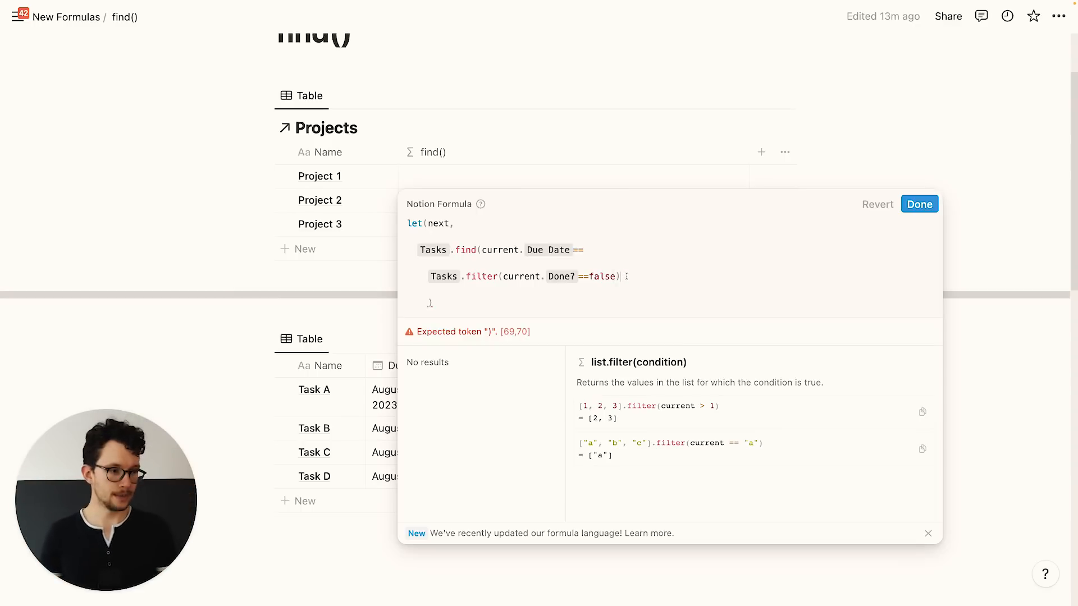
pyautogui.write('.map(')
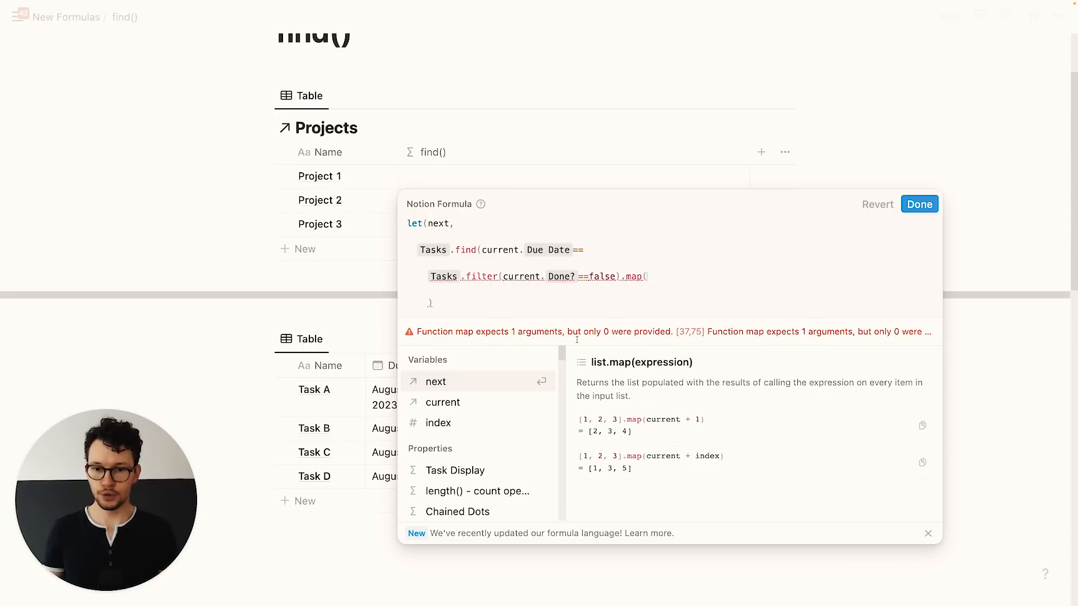
pyautogui.click(475, 401)
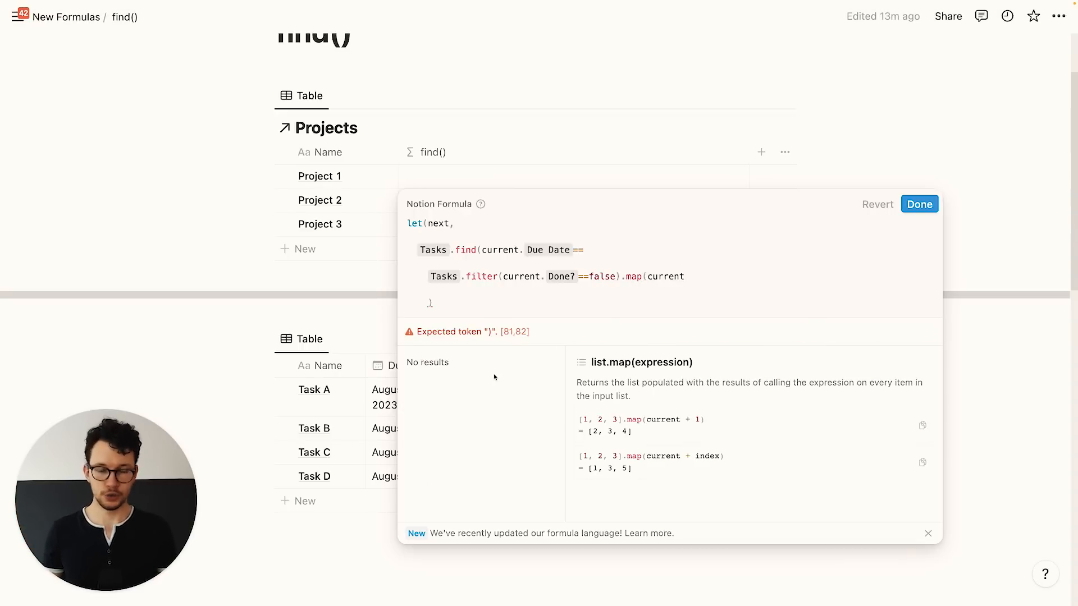
pyautogui.write('.')
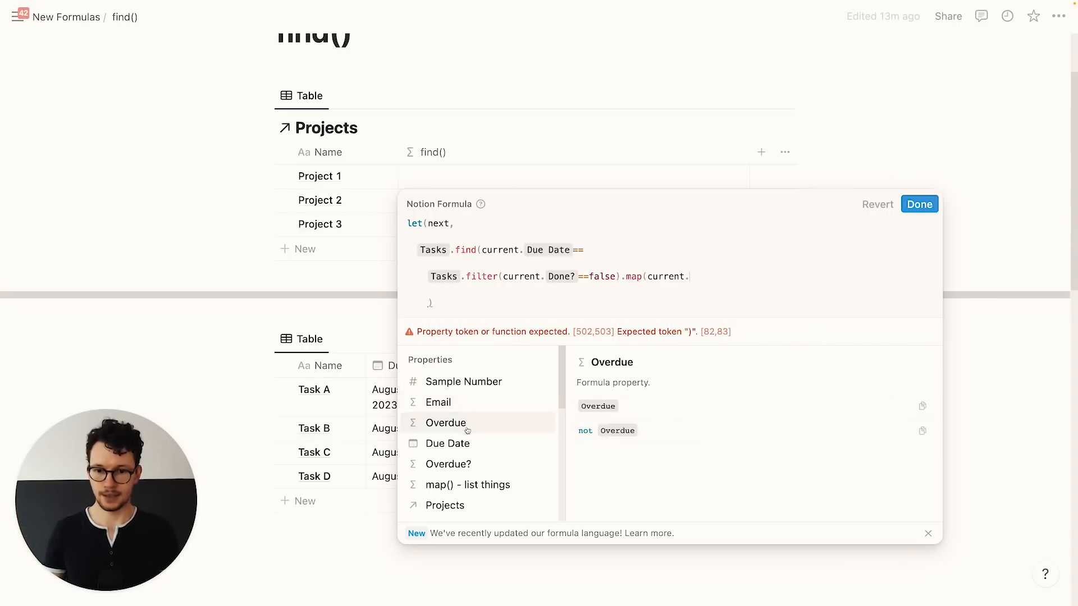
pyautogui.click(466, 443)
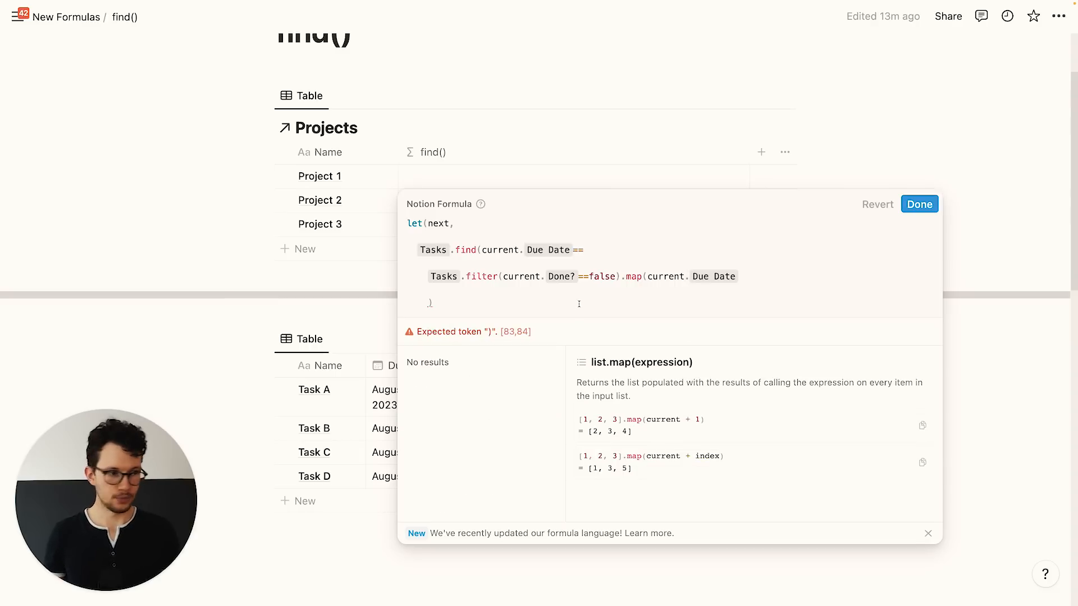
pyautogui.write(')')
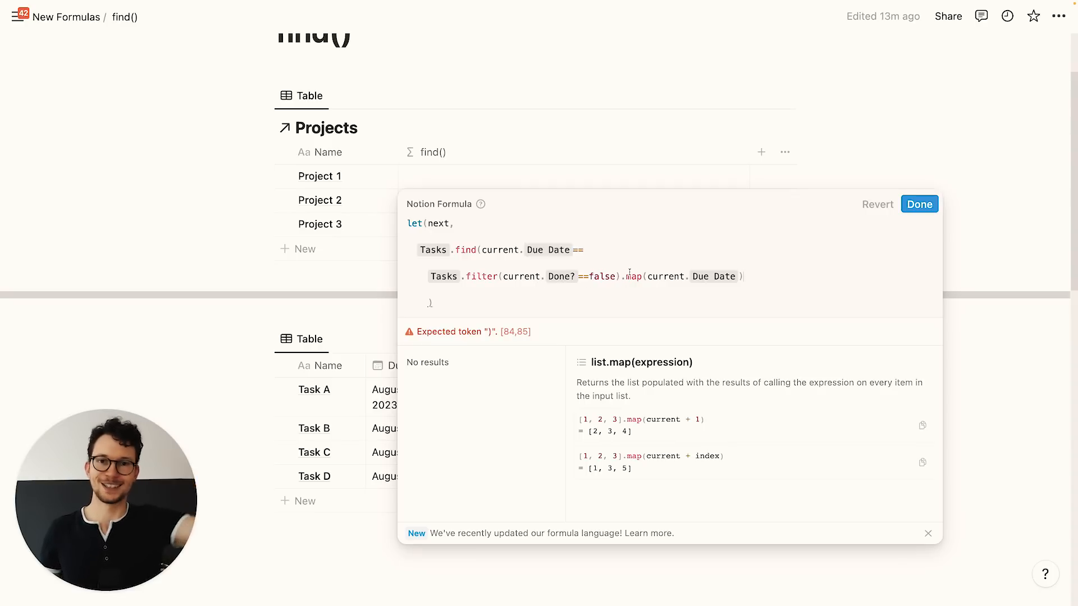
# Chain .sort().first() onto the map() call to pick the earliest open due date
pyautogui.click(768, 275)
pyautogui.write('.')
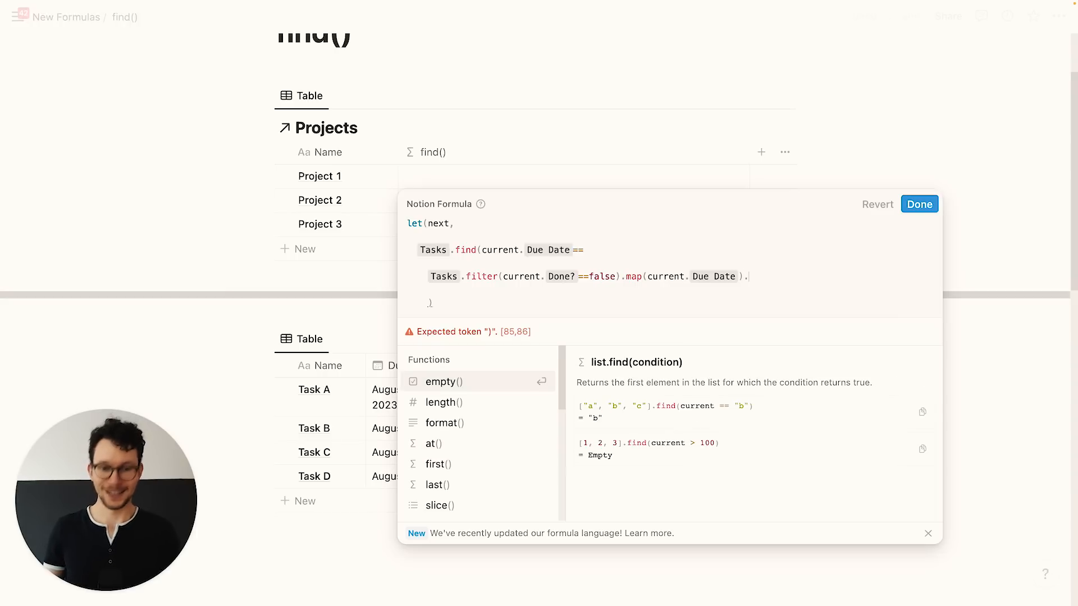
pyautogui.write('sort')
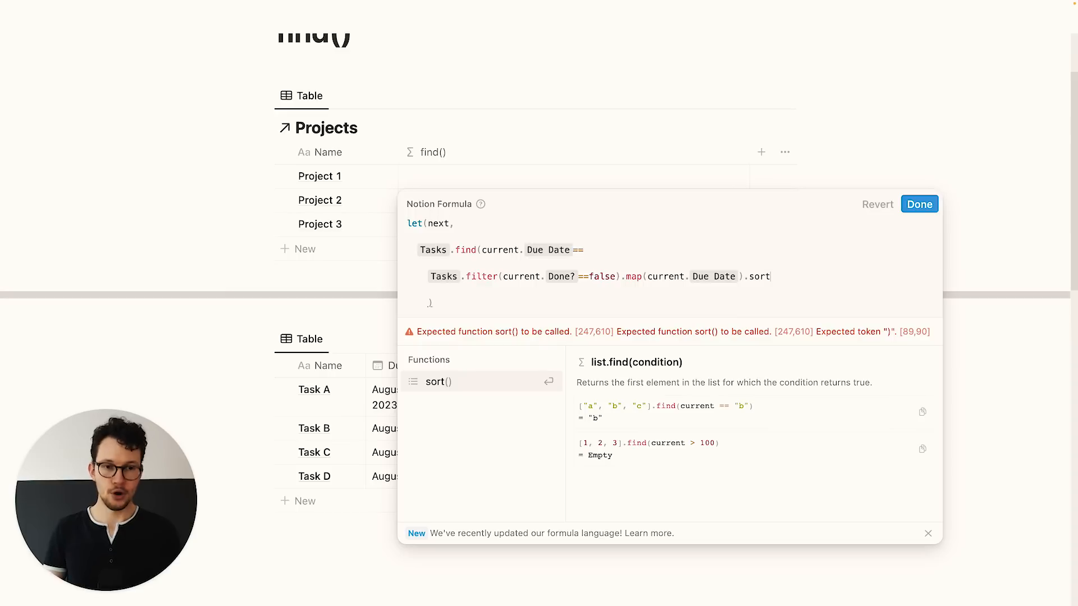
pyautogui.press('Return')
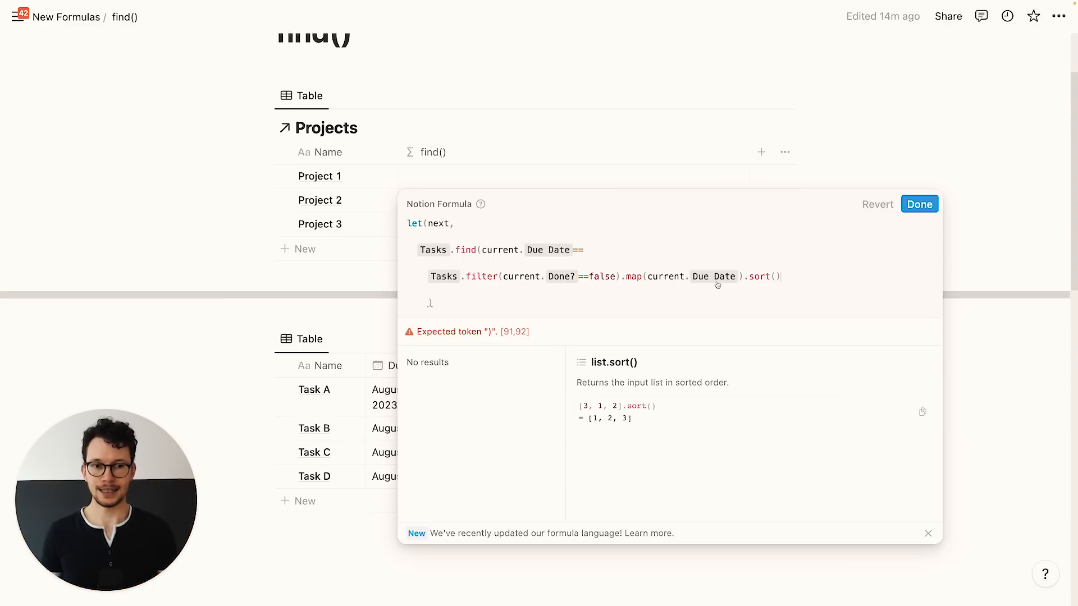
pyautogui.write('.')
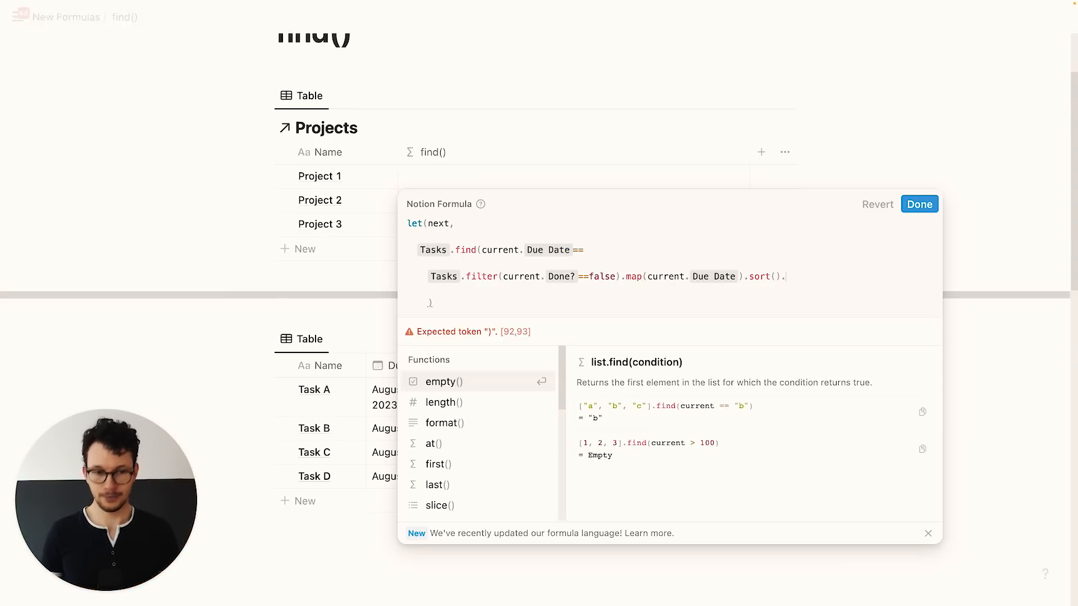
pyautogui.write('first()')
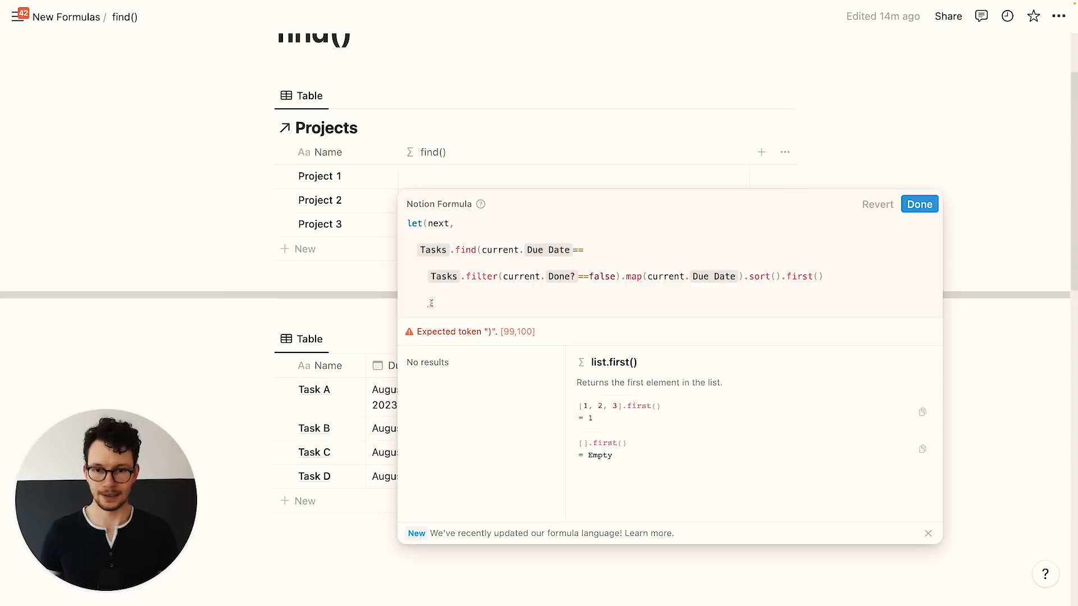
# Move find()'s closing parenthesis up directly behind first() and end the variable's value with a comma
pyautogui.press('BackSpace')
pyautogui.press('BackSpace')
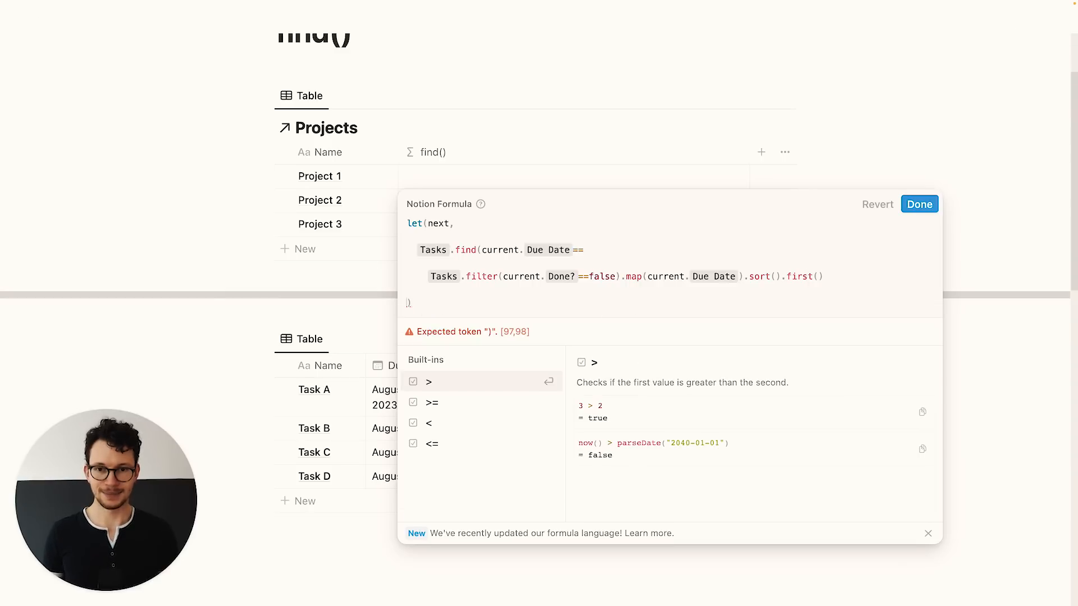
pyautogui.press('BackSpace')
pyautogui.press('BackSpace')
pyautogui.press('BackSpace')
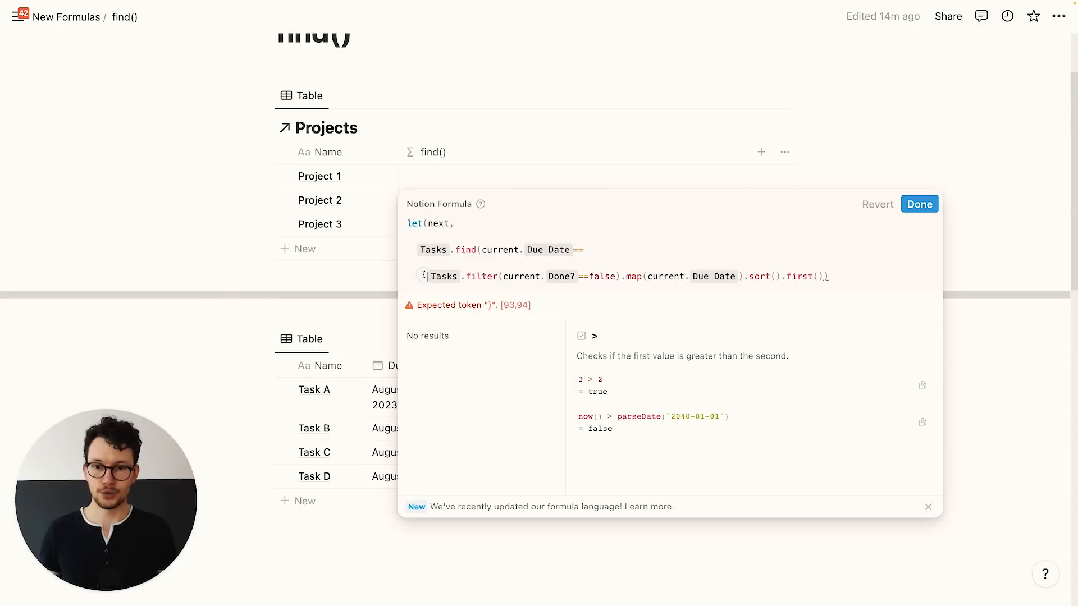
pyautogui.moveTo(424, 275); pyautogui.dragTo(829, 276)
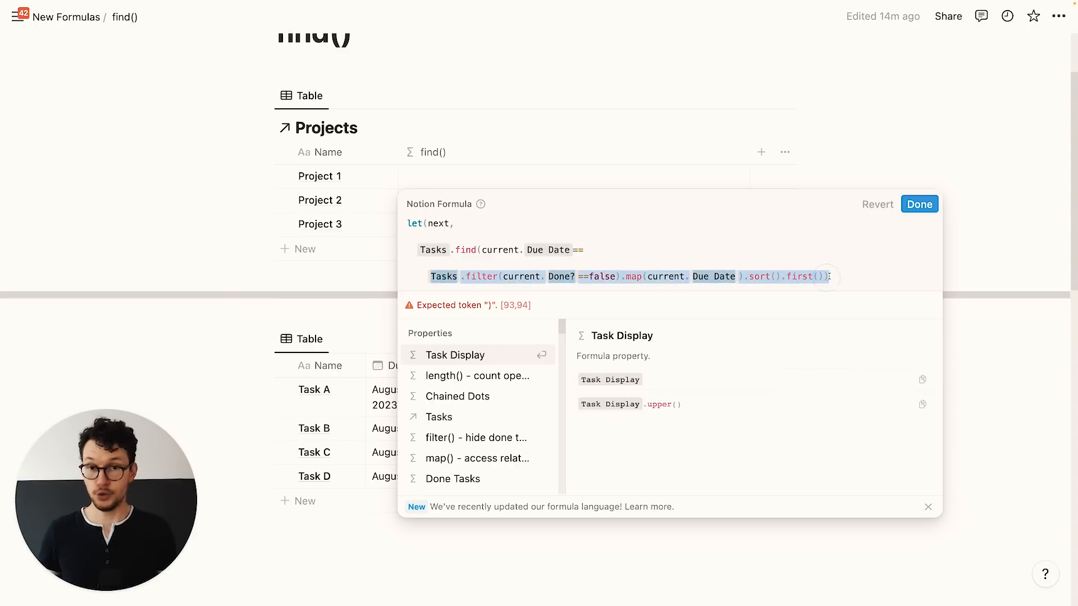
pyautogui.click(836, 275)
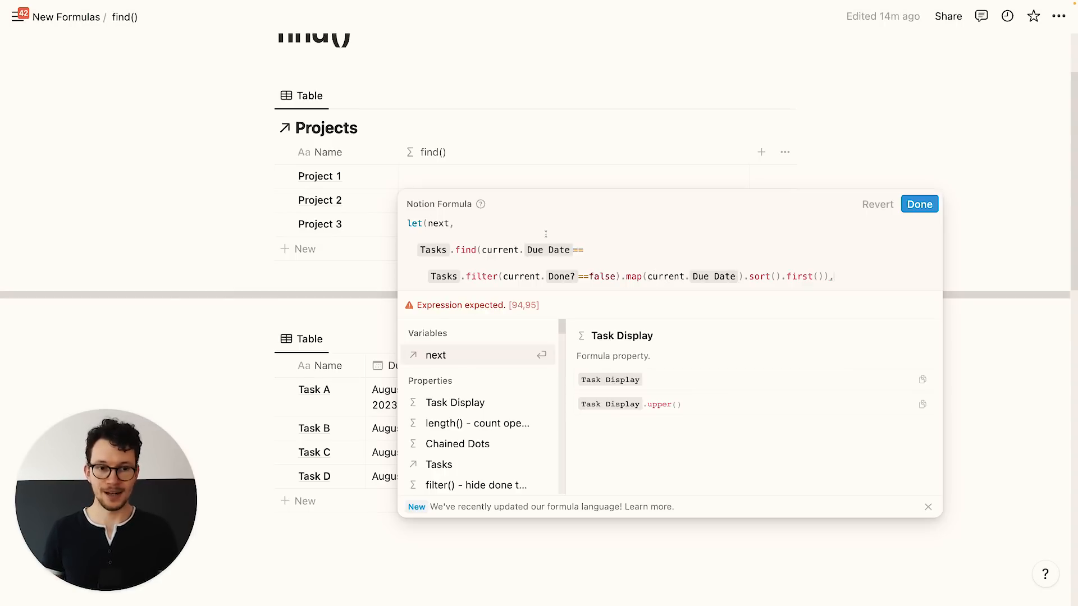
# Add next.Name) on a new indented line as the let() result and save the formula
pyautogui.hotkey('shift', 'Return')
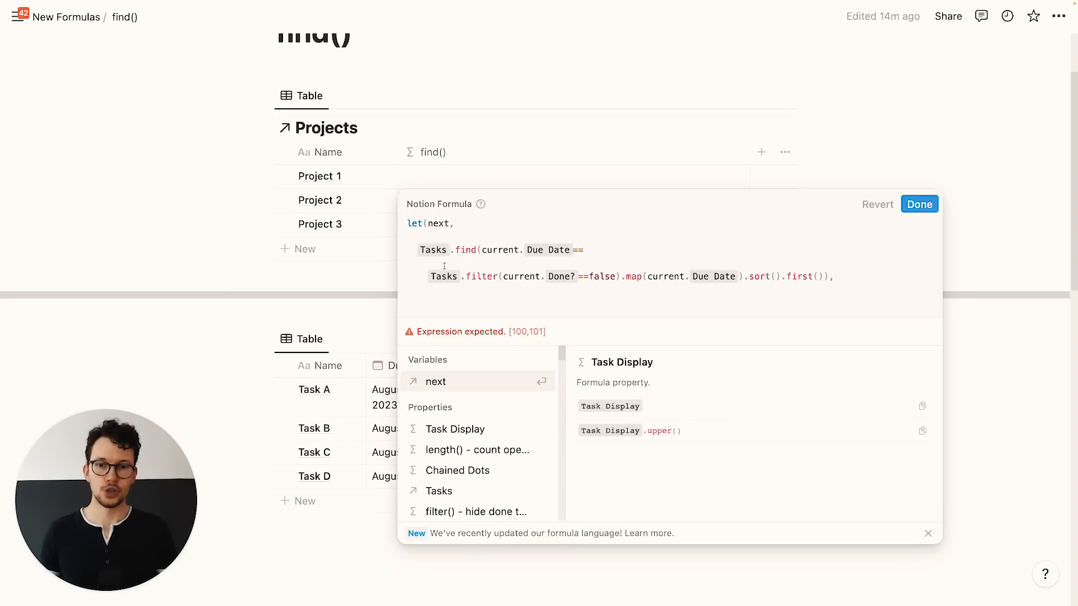
pyautogui.press('BackSpace')
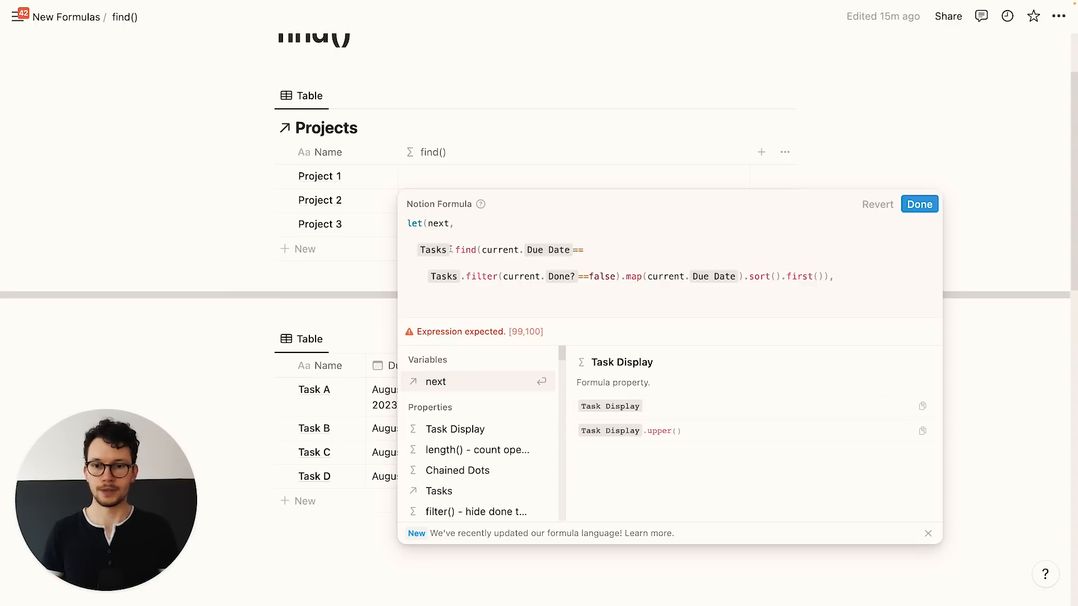
pyautogui.write('next.')
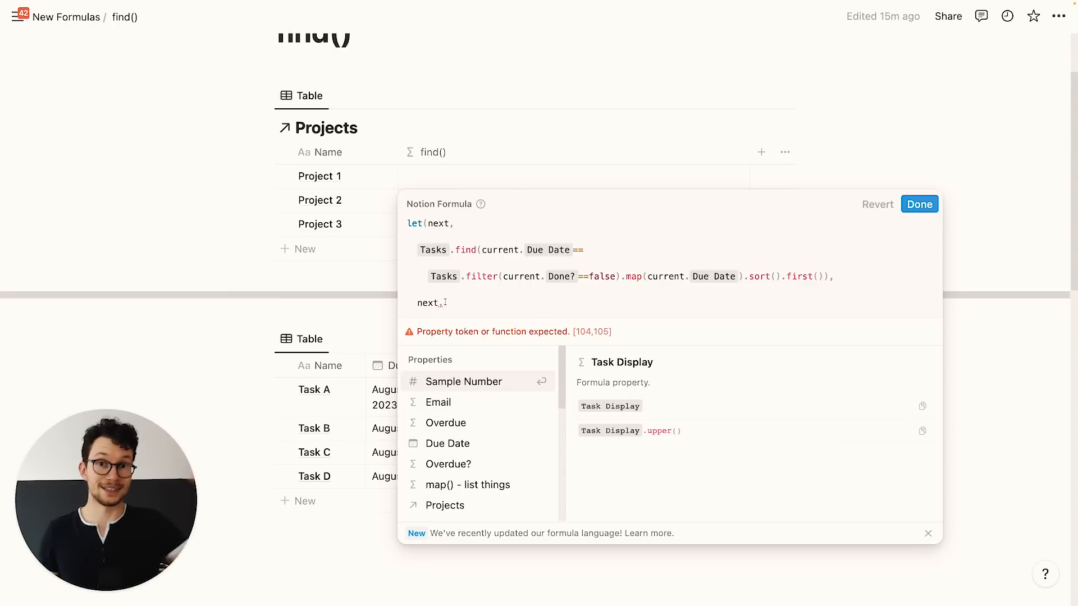
pyautogui.write('na')
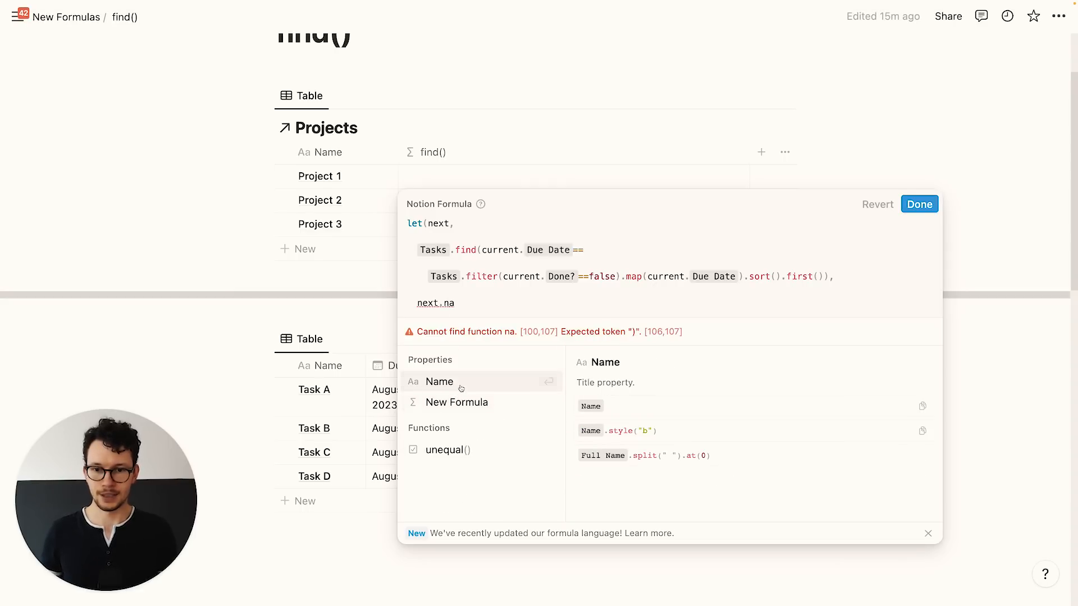
pyautogui.click(457, 385)
pyautogui.write(')')
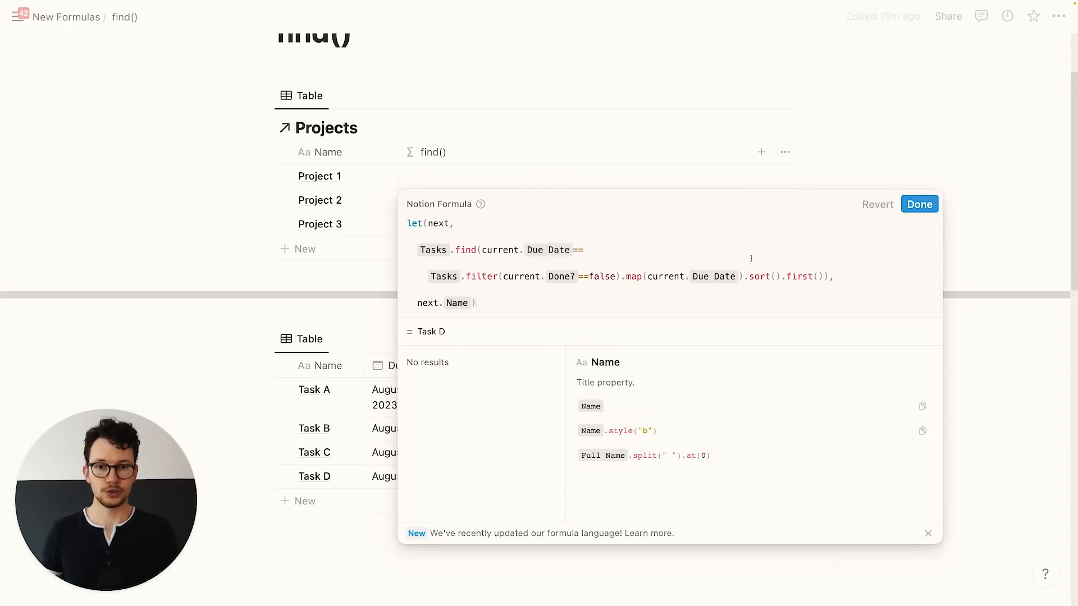
pyautogui.click(919, 204)
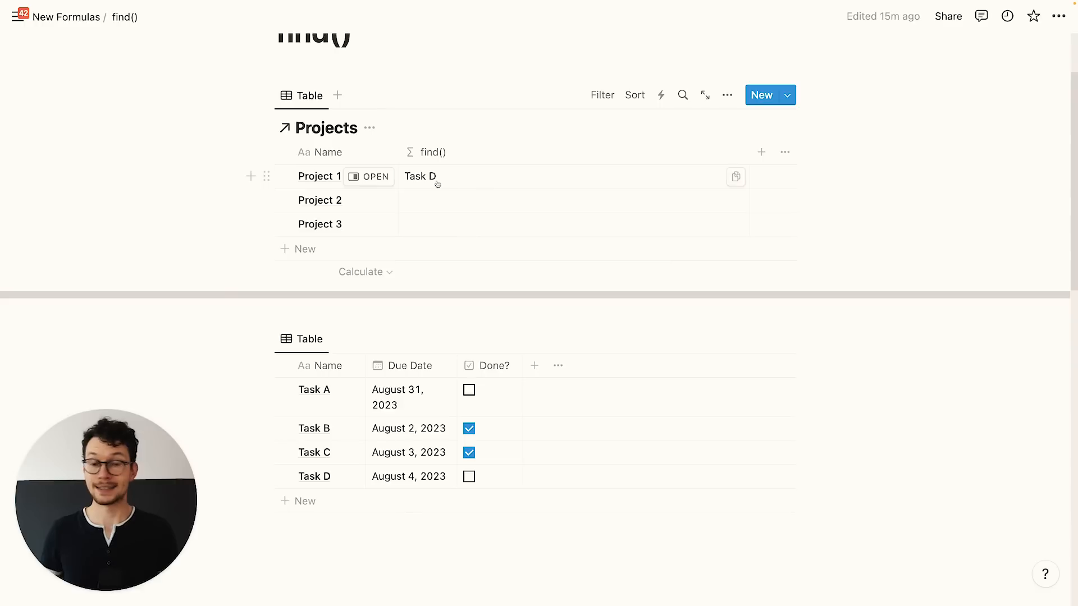
# Reopen the find() formula and wrap next.Name in a list inside join(), as join([next.Name])
pyautogui.click(478, 187)
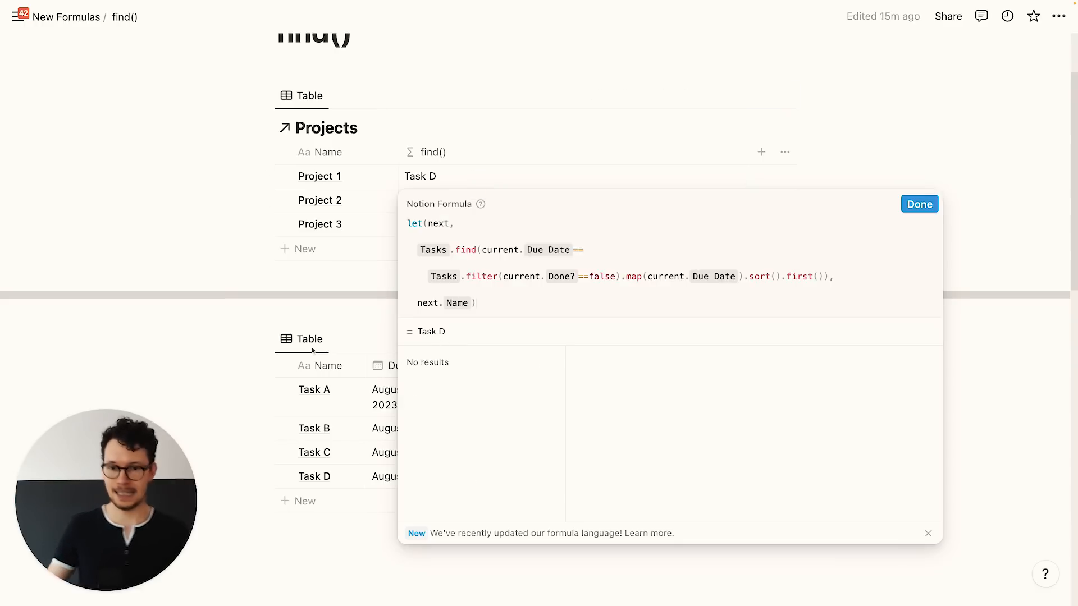
pyautogui.click(417, 303)
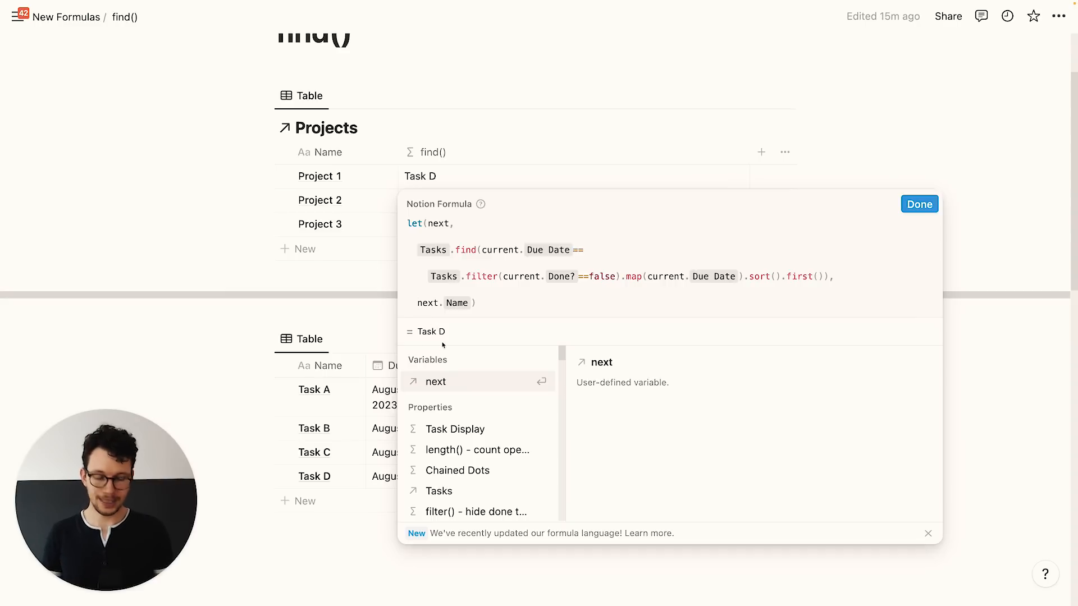
pyautogui.write('join(')
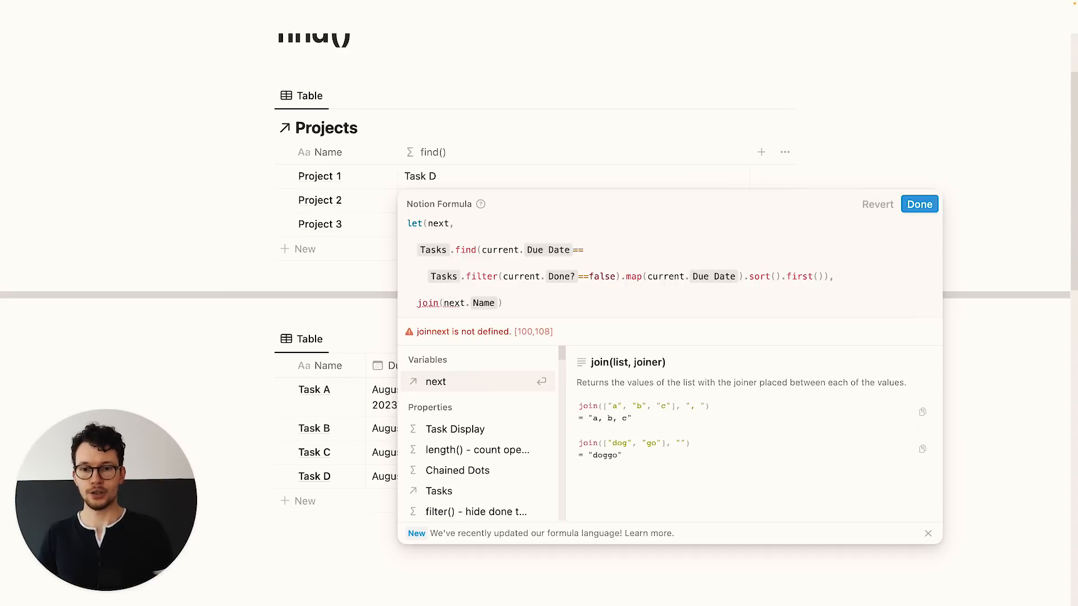
pyautogui.click(426, 303)
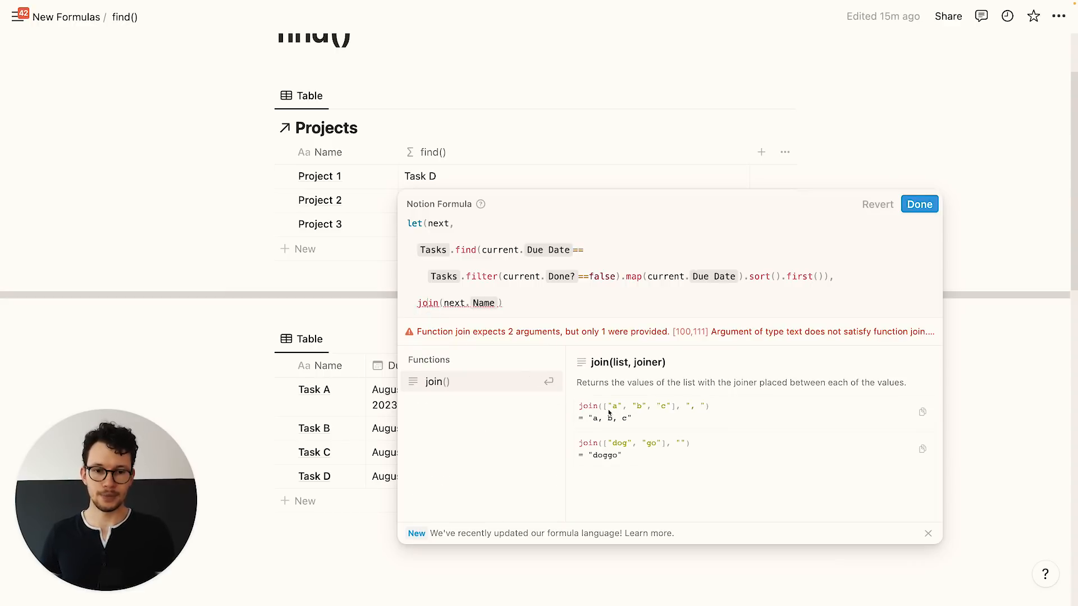
pyautogui.click(450, 302)
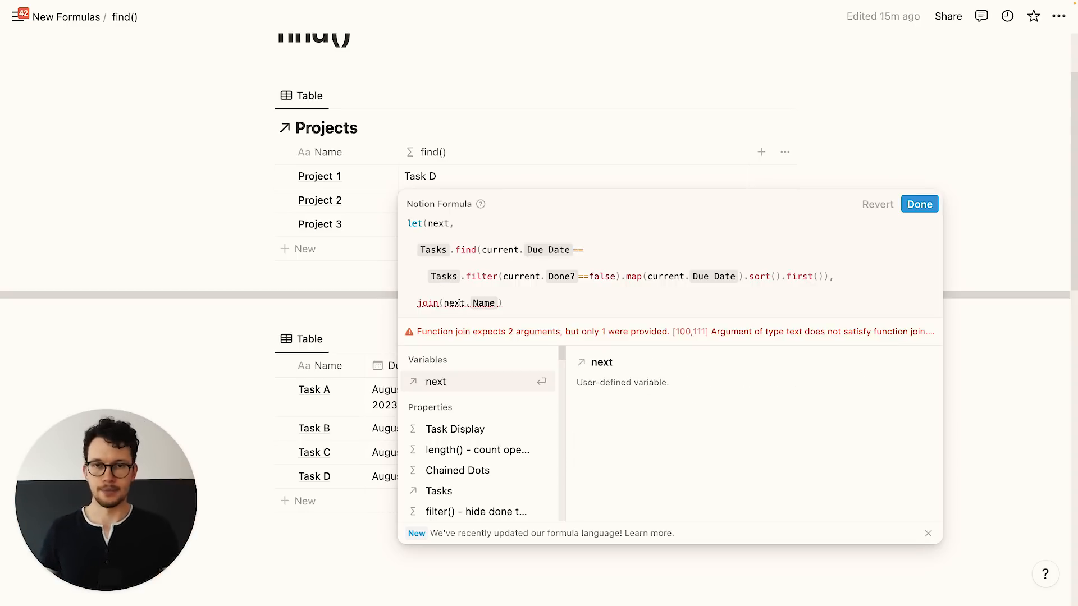
pyautogui.write('[')
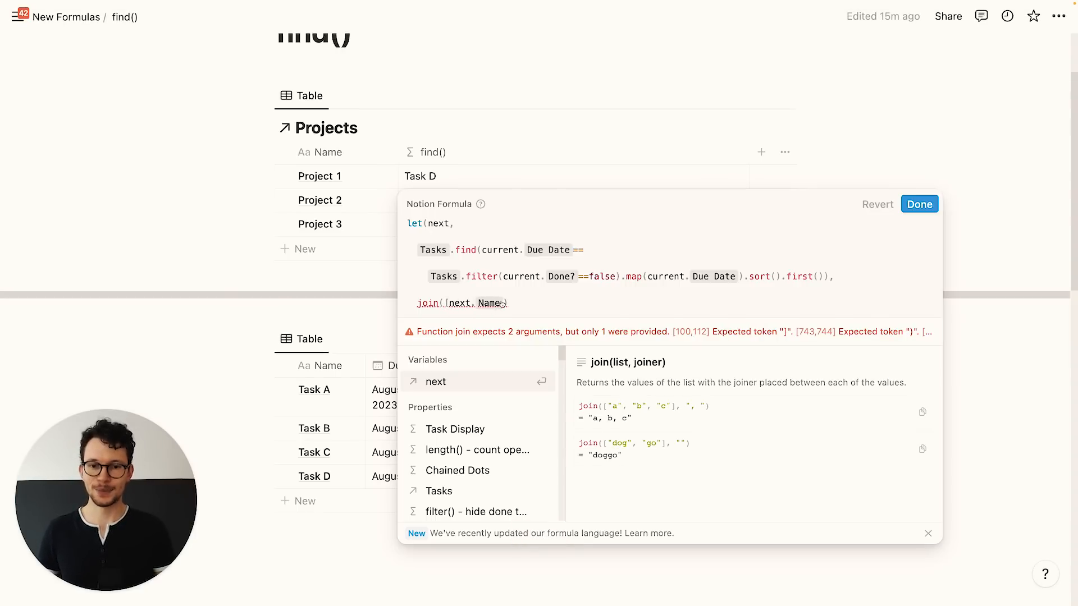
pyautogui.write(']')
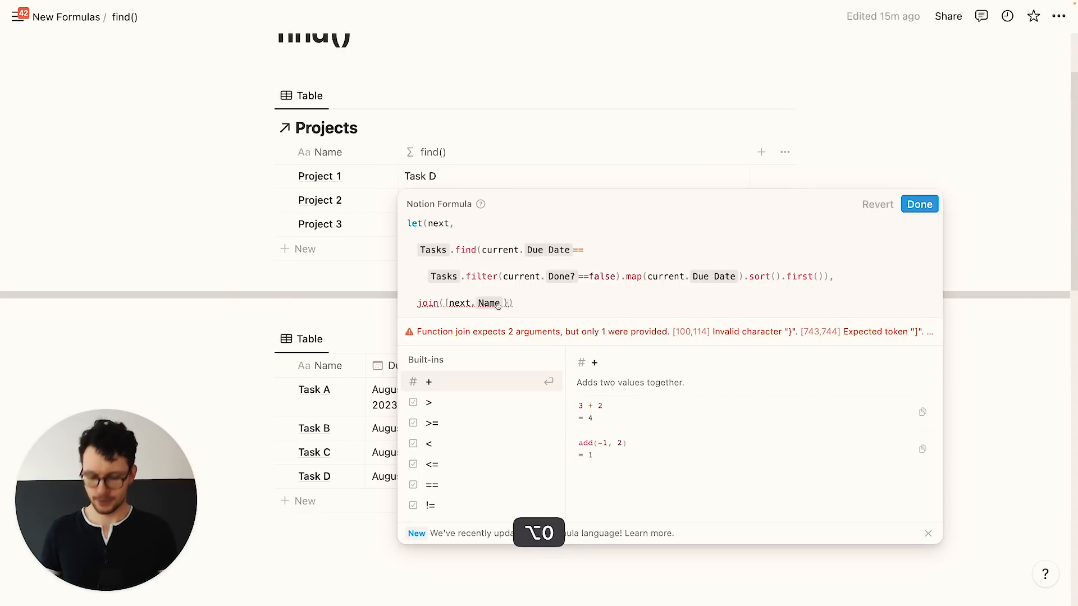
pyautogui.press('BackSpace')
pyautogui.write(']')
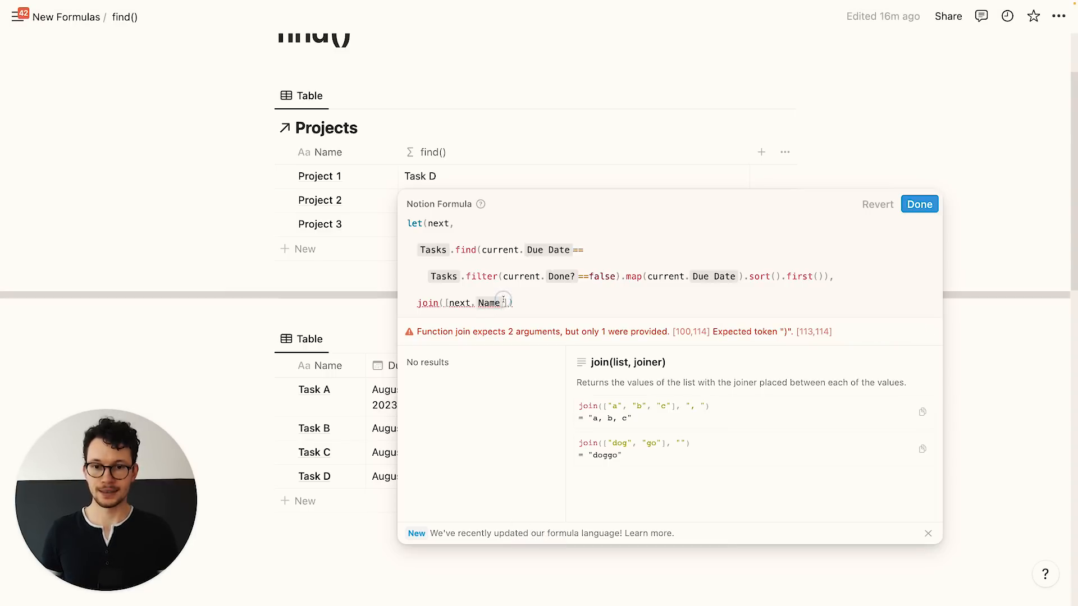
# Add next.Due Date as the list's second item and " - " as the joiner, close join() and let(), and save the formula
pyautogui.write(', next.')
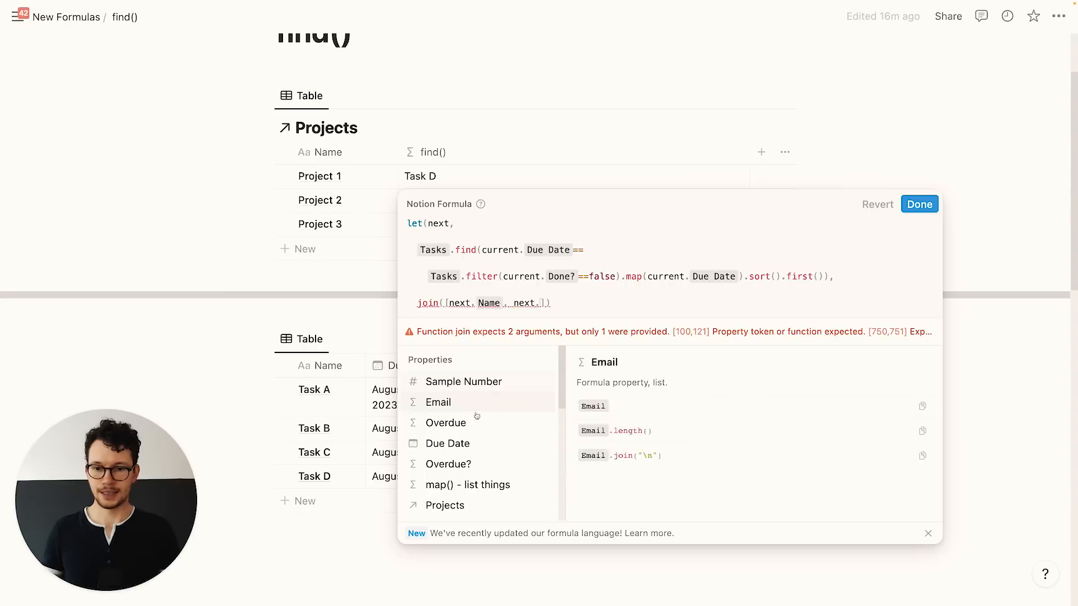
pyautogui.click(471, 445)
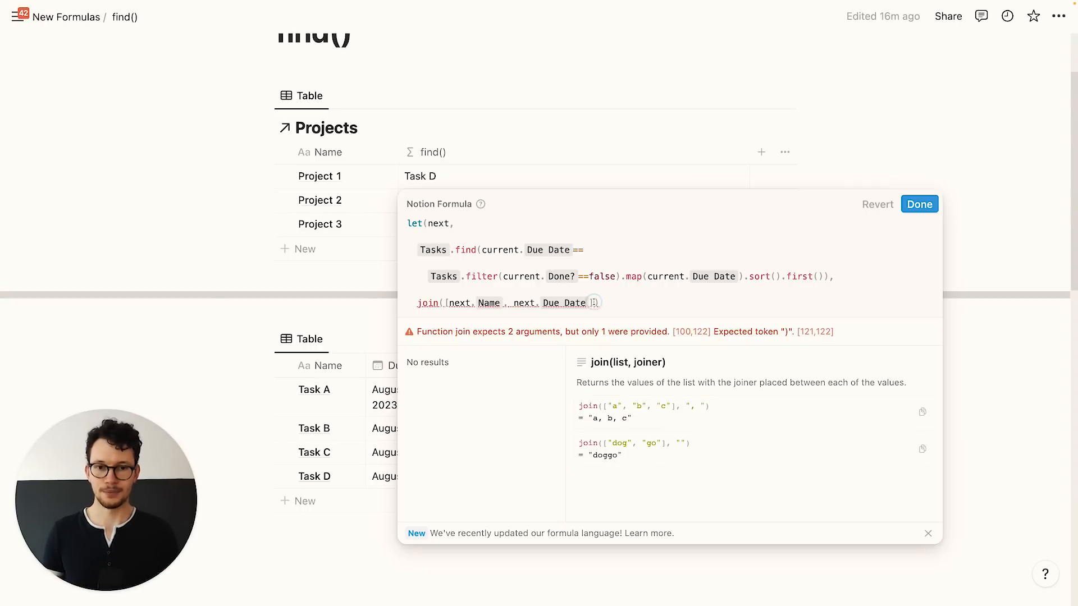
pyautogui.write(',"')
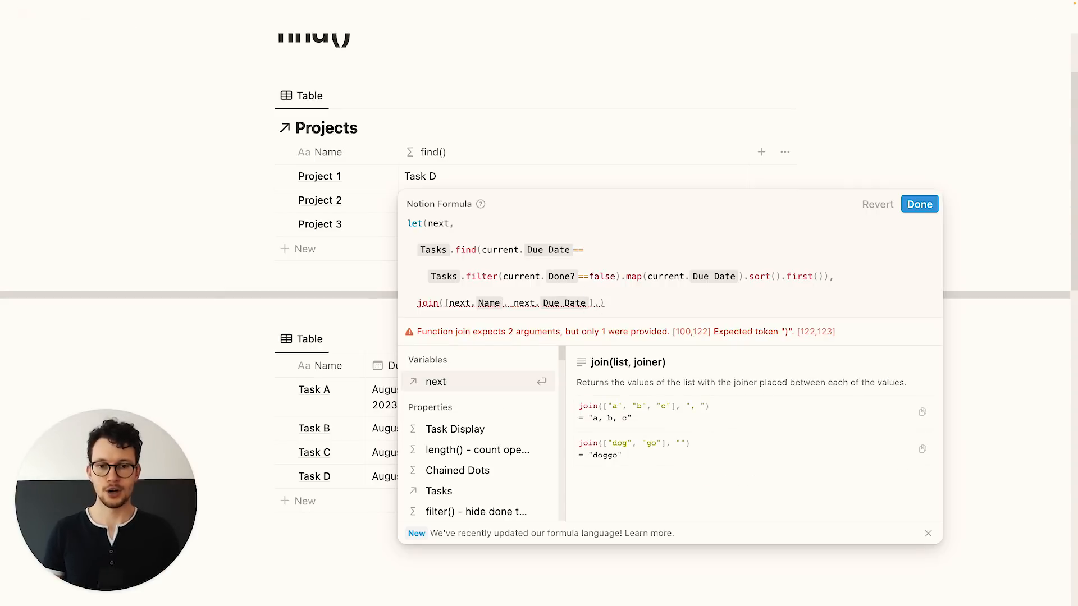
pyautogui.write(' - ')
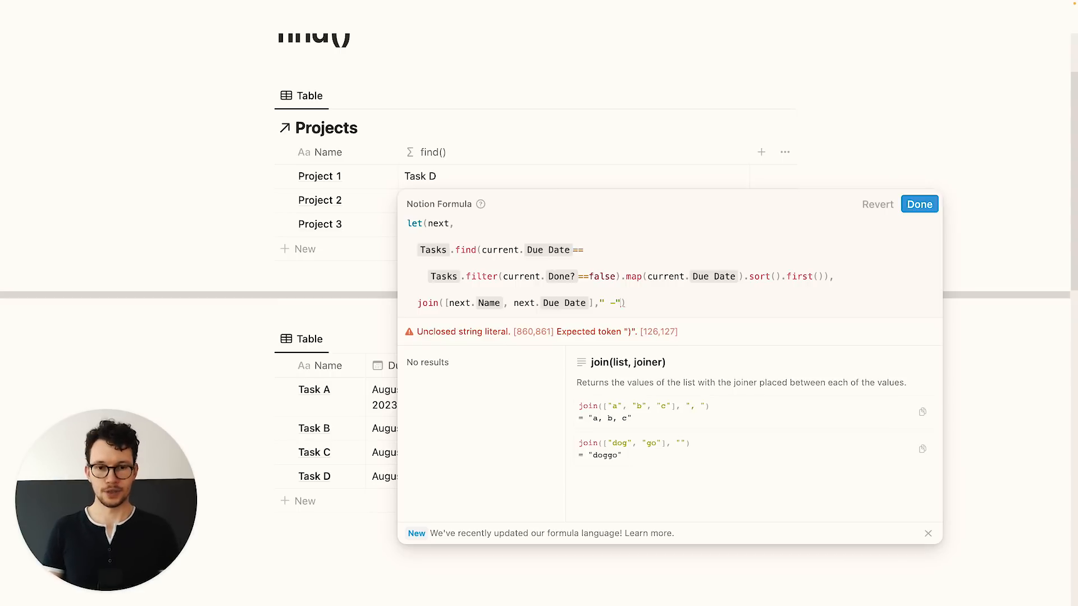
pyautogui.write('"')
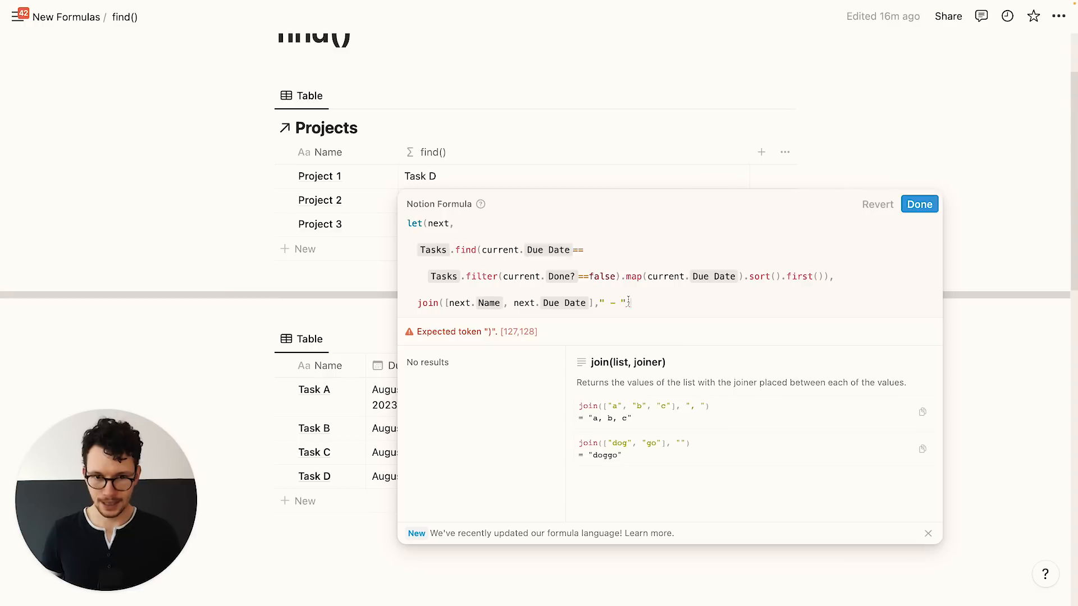
pyautogui.write('))')
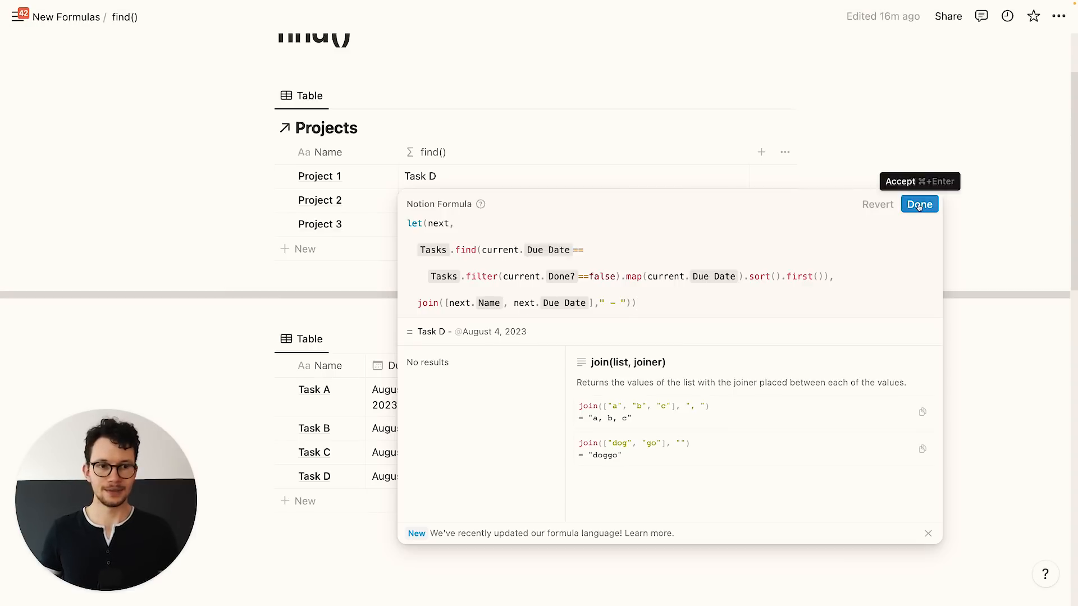
pyautogui.click(919, 205)
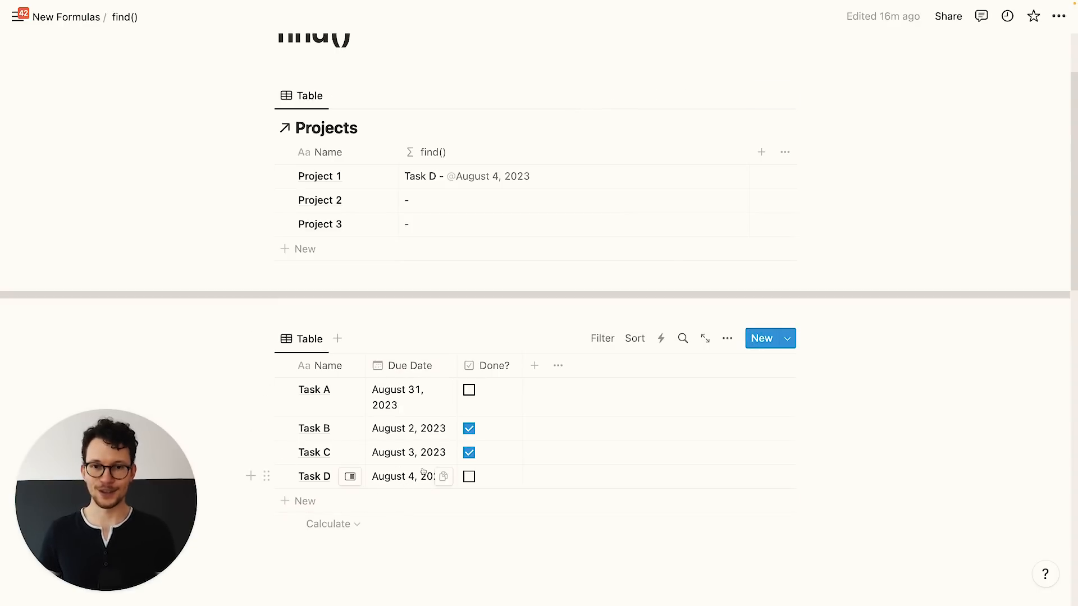
# Test the formula by marking Task D done and not done again, and set Task A's due date to August 1, 2023
pyautogui.click(468, 477)
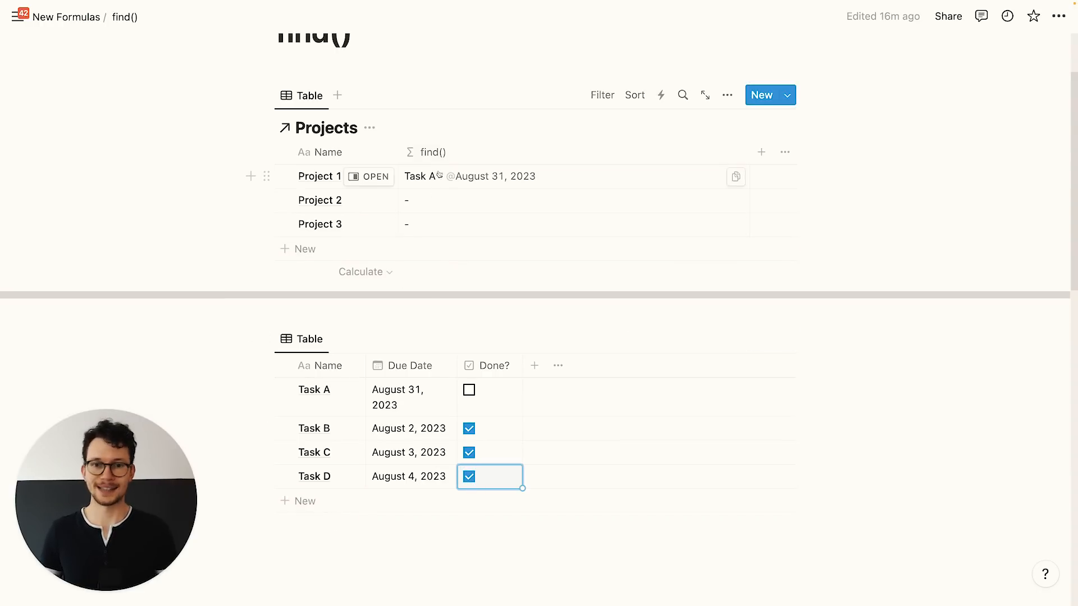
pyautogui.click(469, 477)
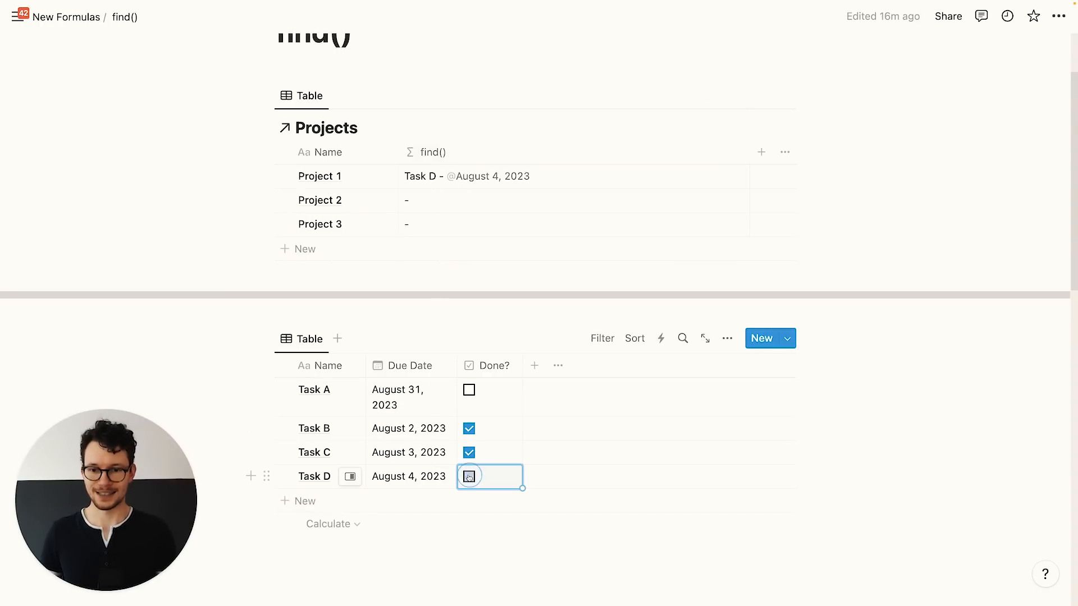
pyautogui.click(412, 402)
pyautogui.click(417, 109)
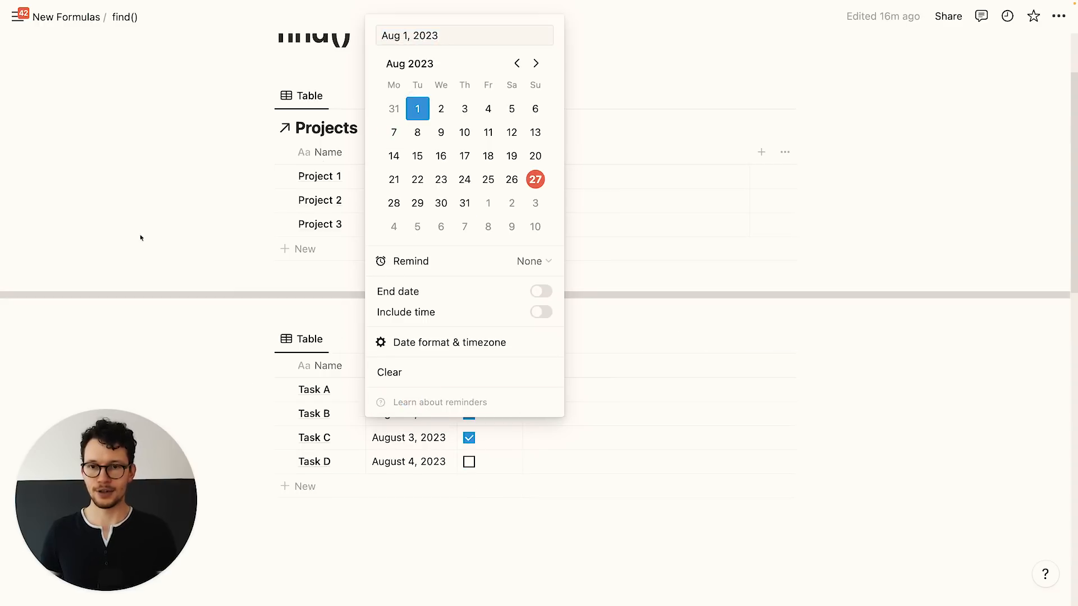
pyautogui.click(141, 237)
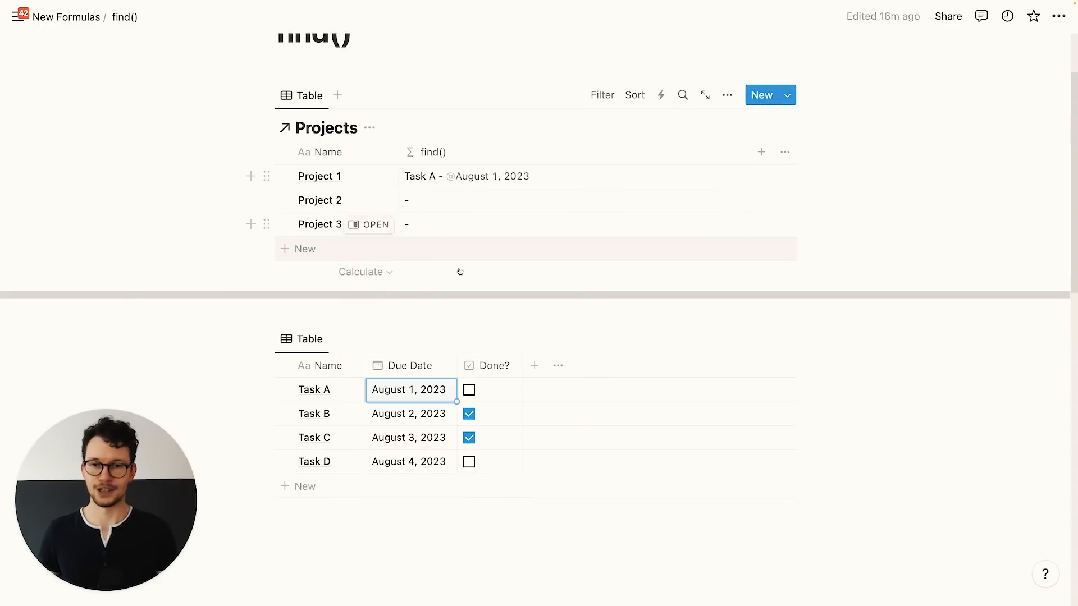
pyautogui.click(465, 539)
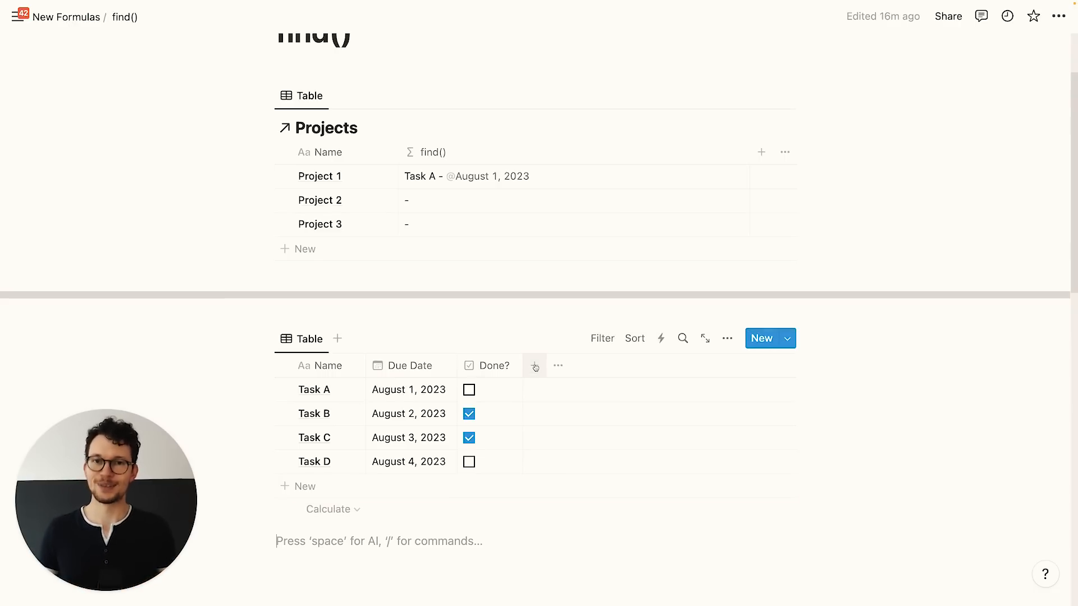
pyautogui.scroll(1, 535, 368)
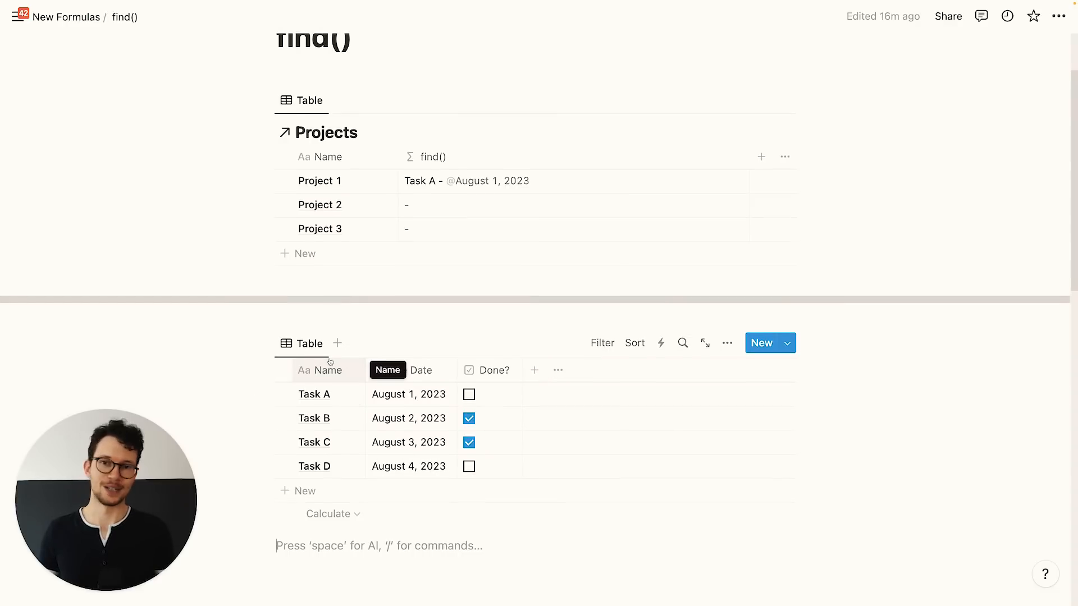
pyautogui.scroll(2, 331, 362)
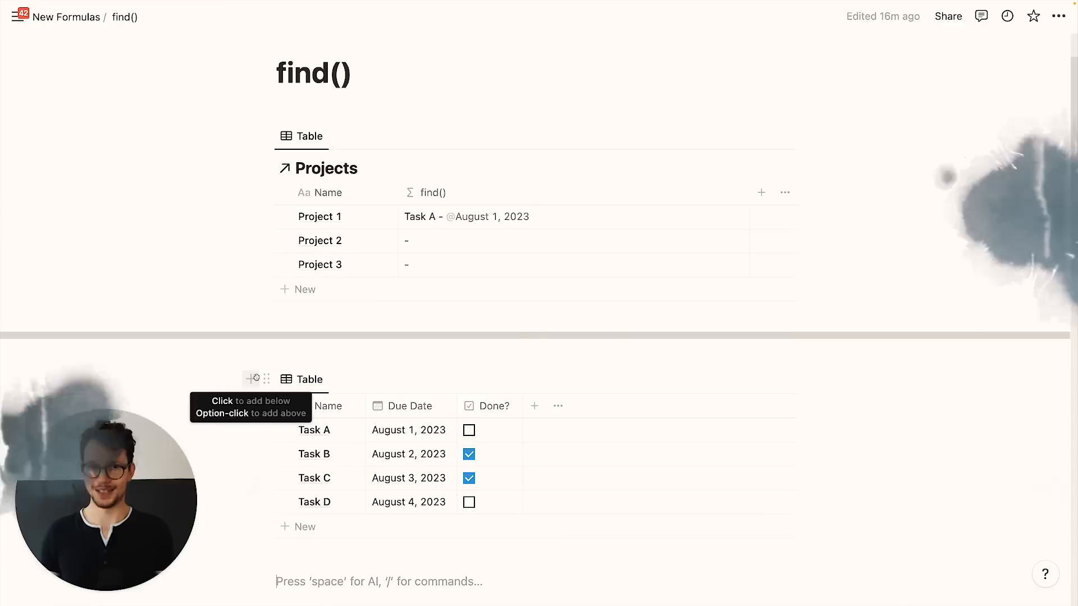